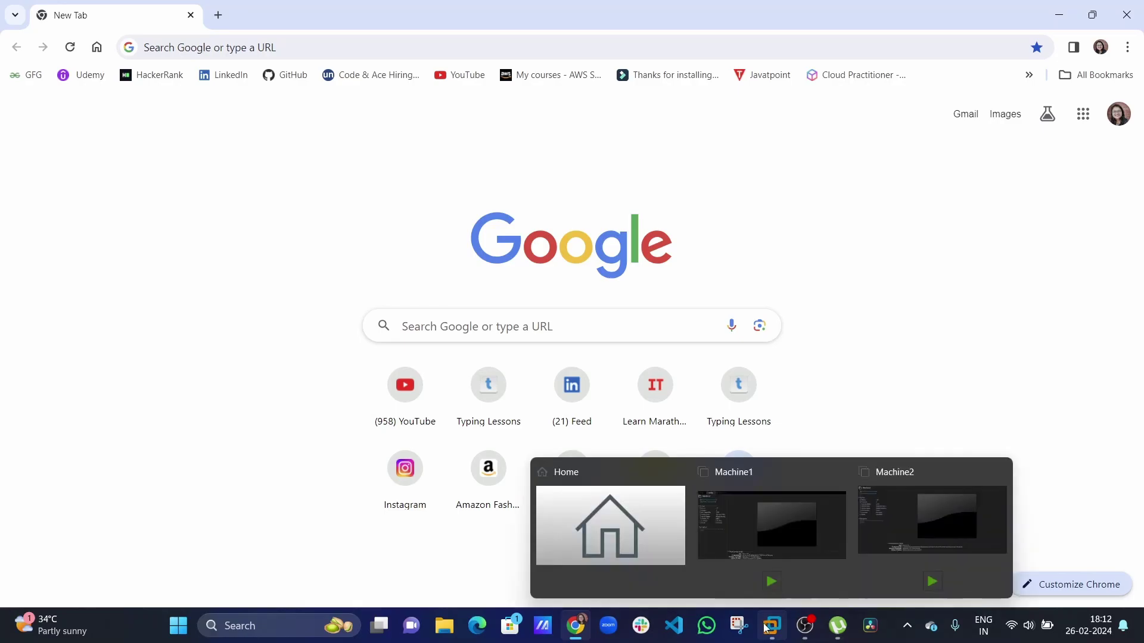
Search 'vmware for windows 11 free download' and open the VMware Workstation Pro download page.
{"action": "mouse_move", "coordinate": [884, 535]}
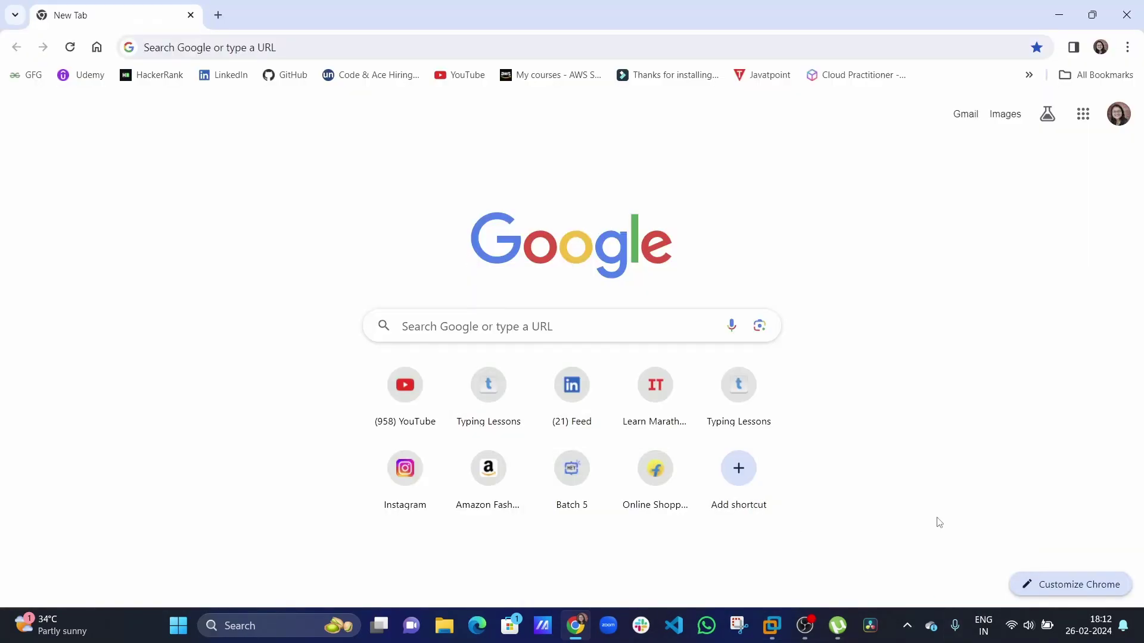
{"action": "left_click", "coordinate": [284, 48]}
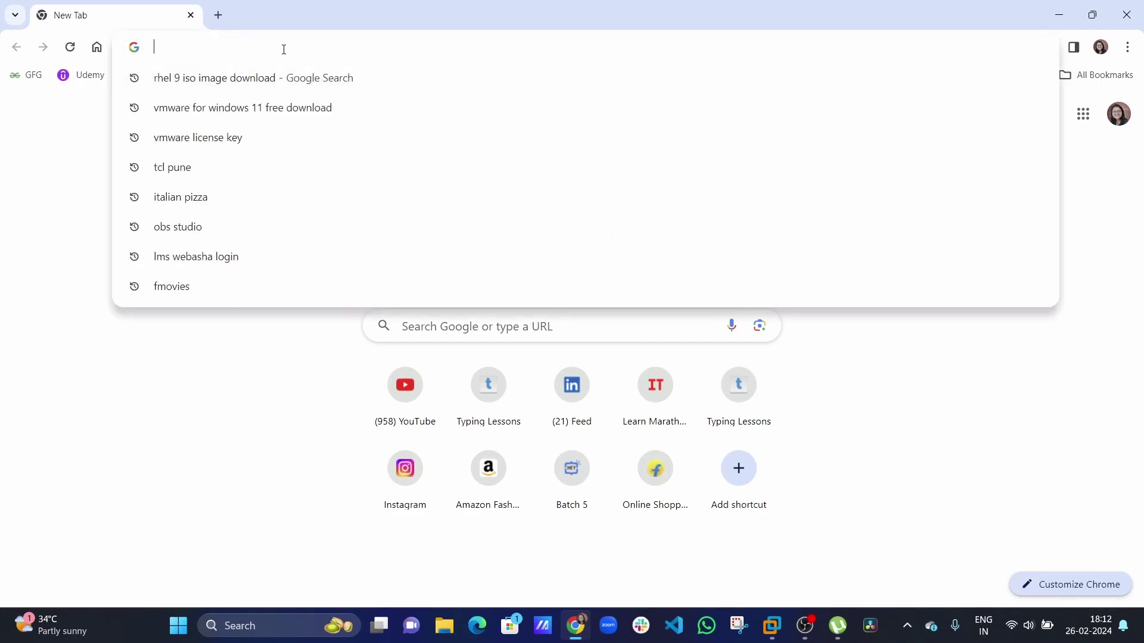
{"action": "type", "text": "vmwa"}
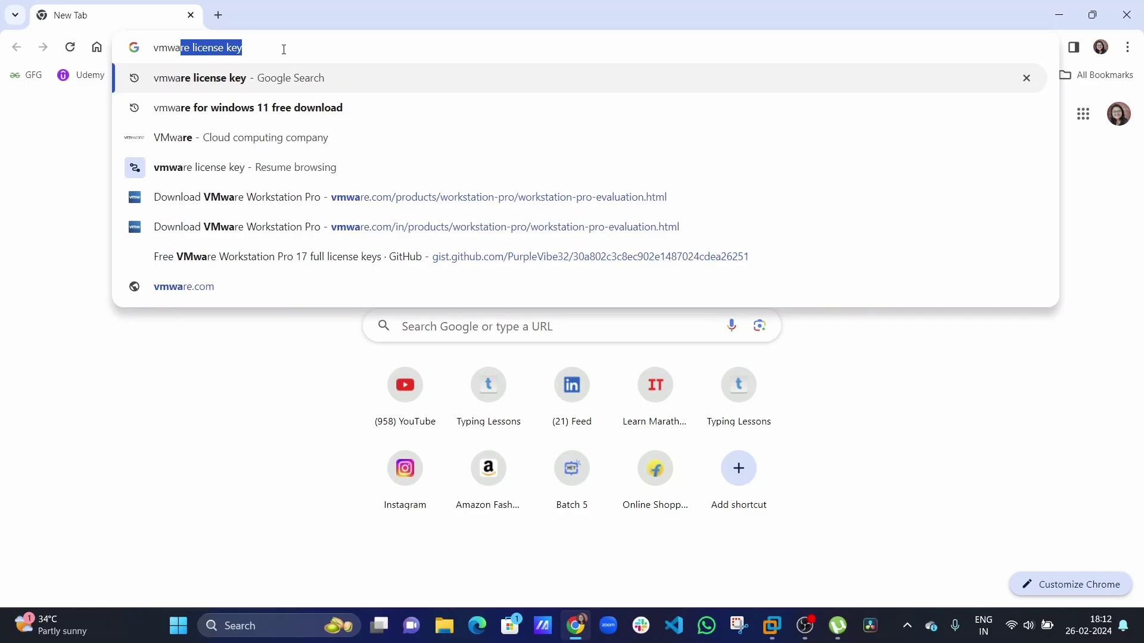
{"action": "type", "text": "re"}
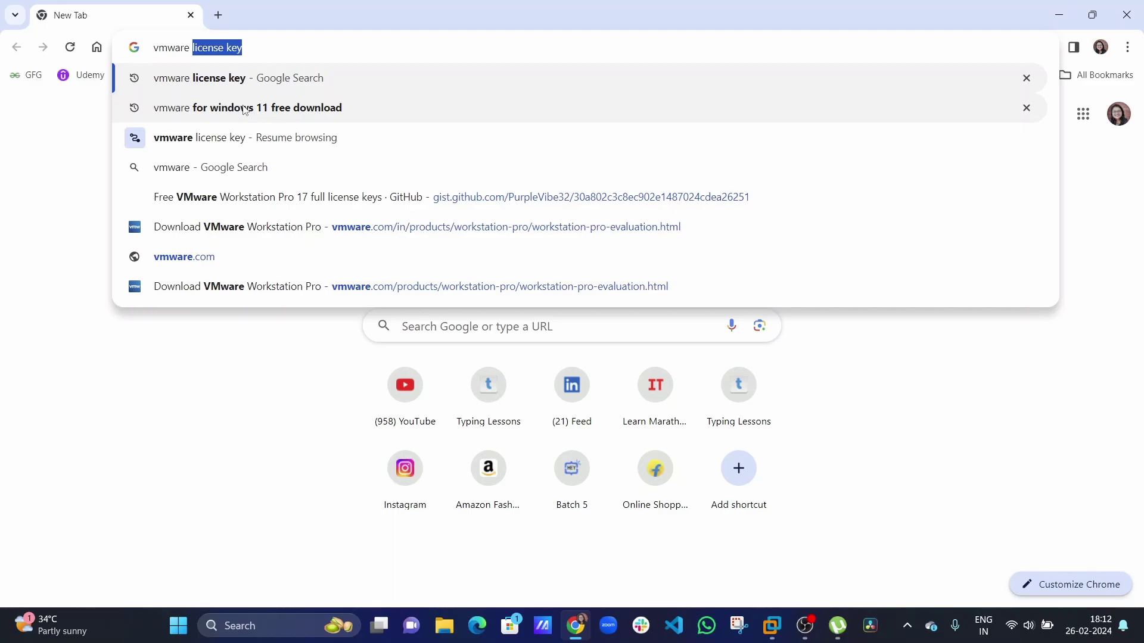
{"action": "left_click", "coordinate": [245, 108]}
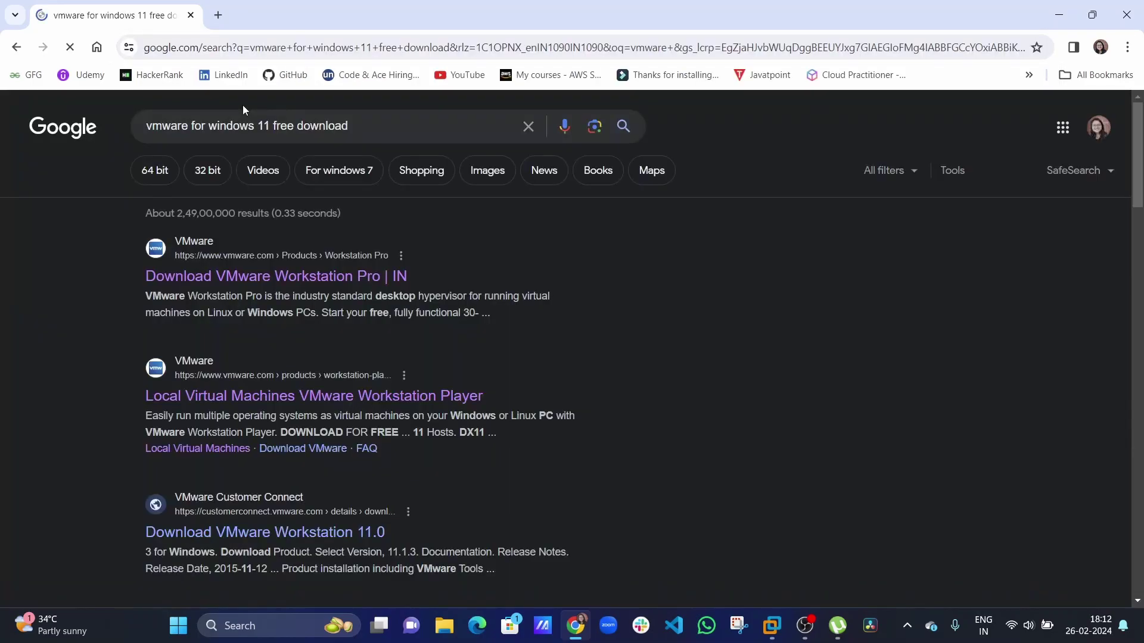
{"action": "left_click", "coordinate": [251, 284]}
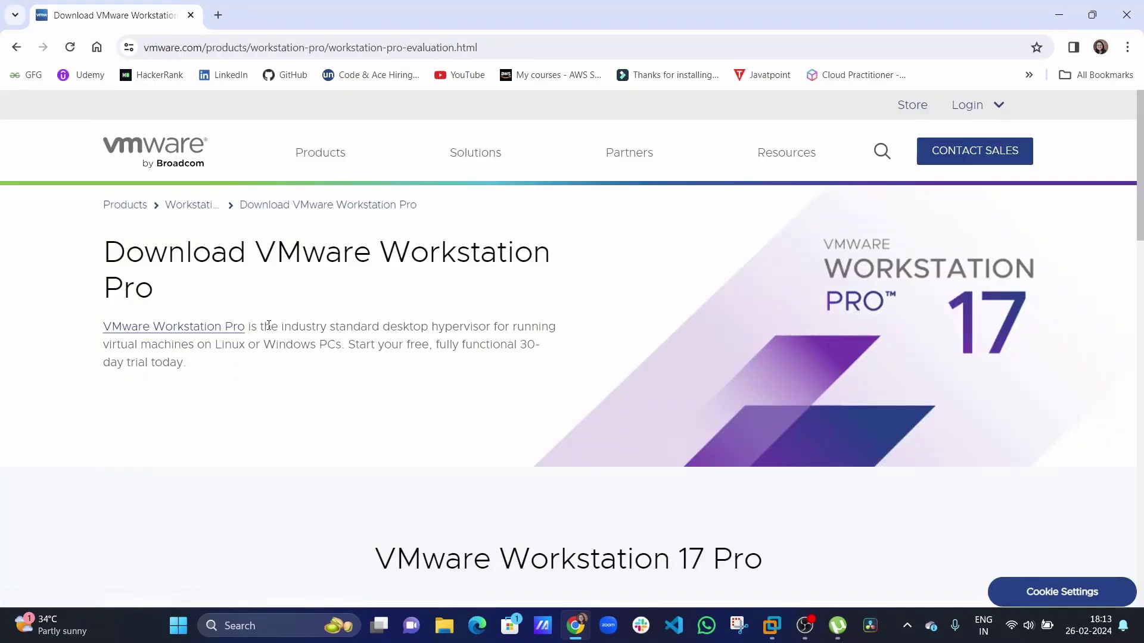
Start the Workstation 17 Pro for Windows download, then cancel saving the installer.
{"action": "scroll", "coordinate": [235, 410], "scroll_direction": "down", "scroll_amount": 5}
{"action": "scroll", "coordinate": [236, 410], "scroll_direction": "down", "scroll_amount": 5}
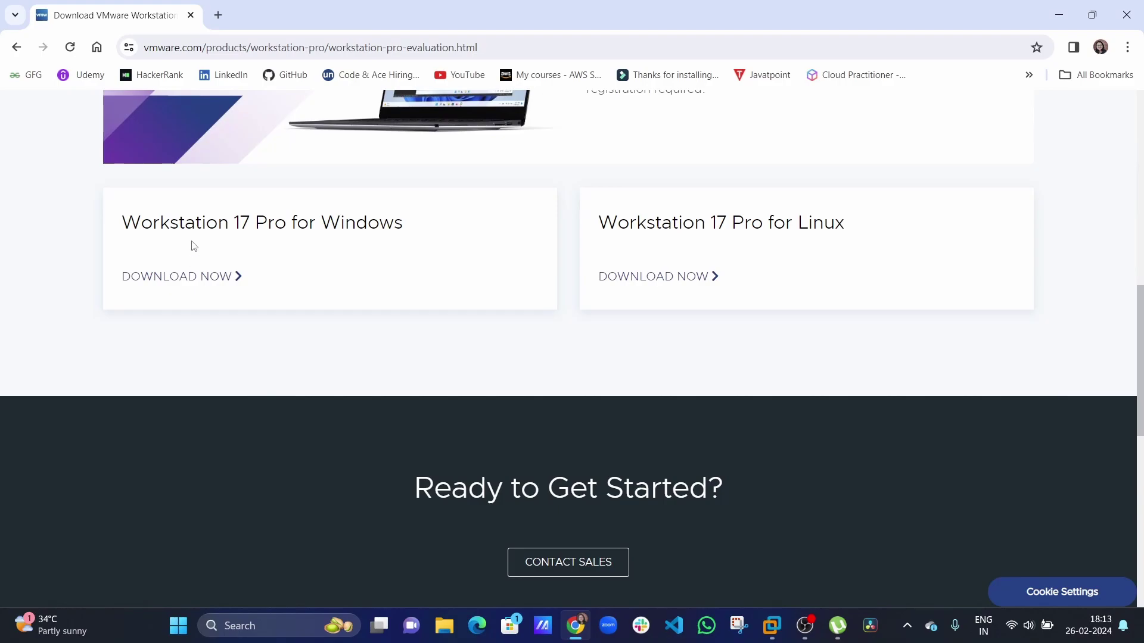
{"action": "left_click", "coordinate": [169, 279]}
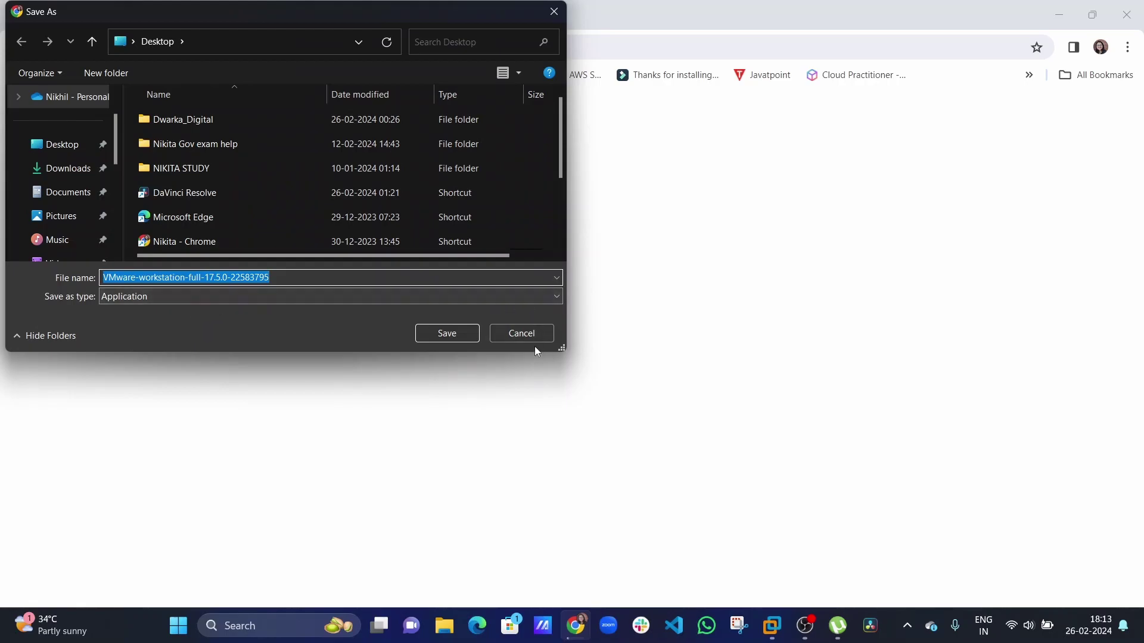
{"action": "left_click", "coordinate": [532, 328]}
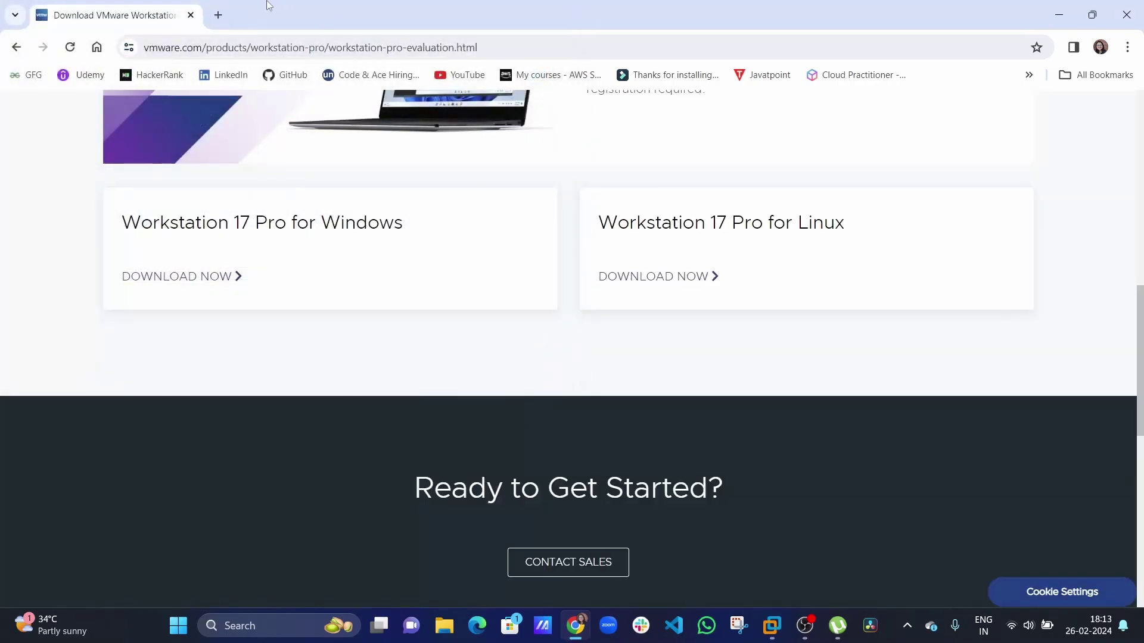
In a new tab, open the Workstation Pro 17 licence-key gist and select the key on line 14.
{"action": "left_click", "coordinate": [219, 14]}
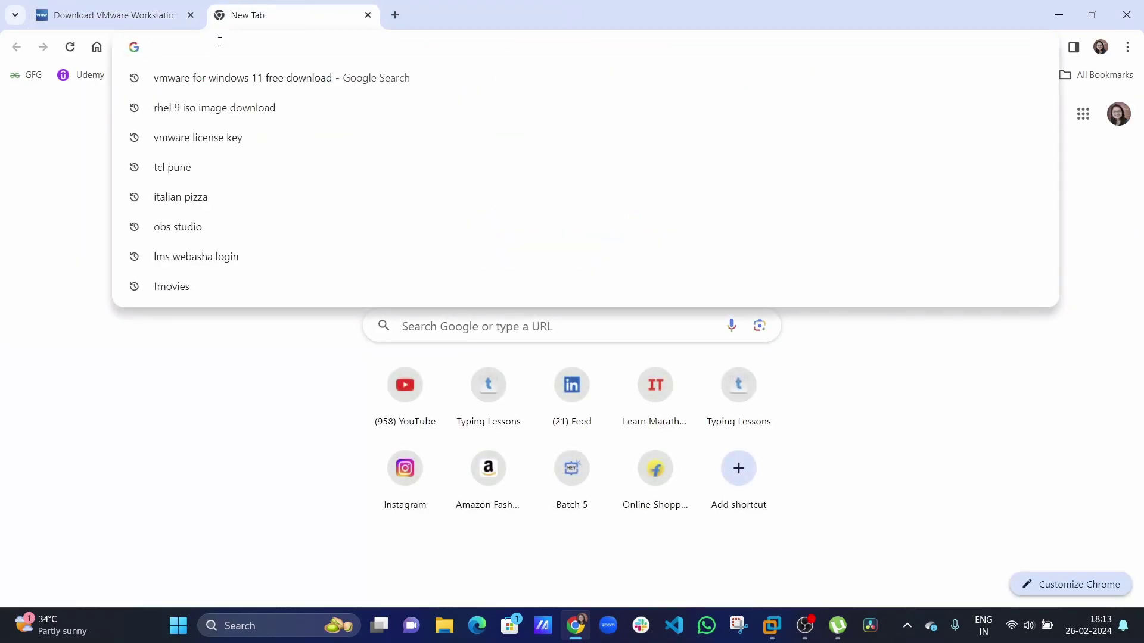
{"action": "type", "text": "vmware license key"}
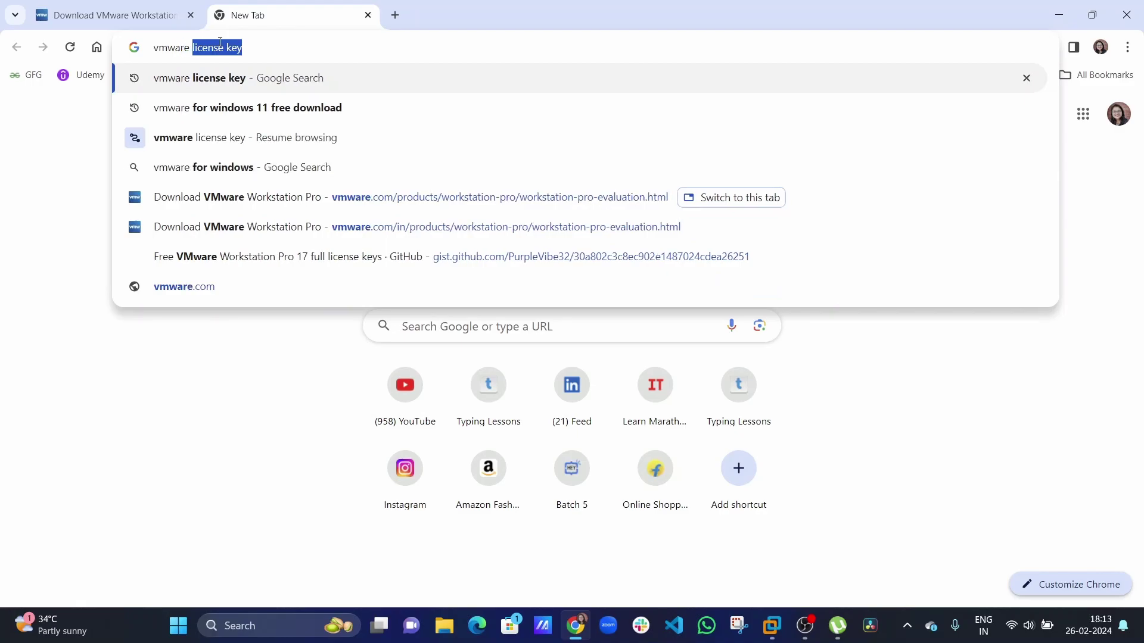
{"action": "left_click", "coordinate": [225, 196]}
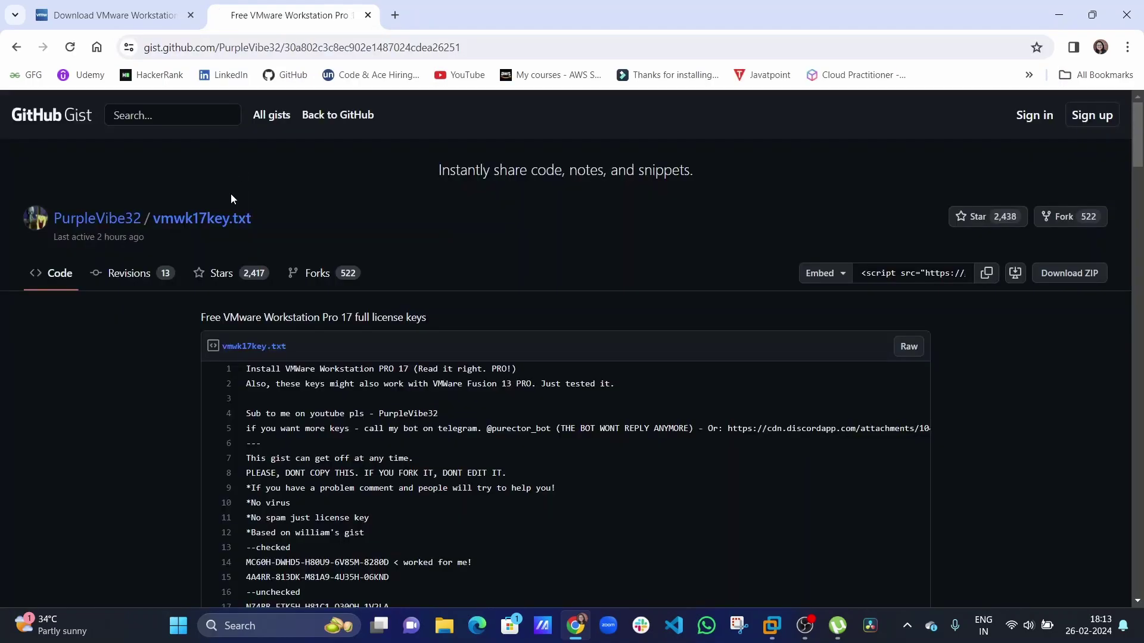
{"action": "scroll", "coordinate": [216, 302], "scroll_direction": "down", "scroll_amount": 4}
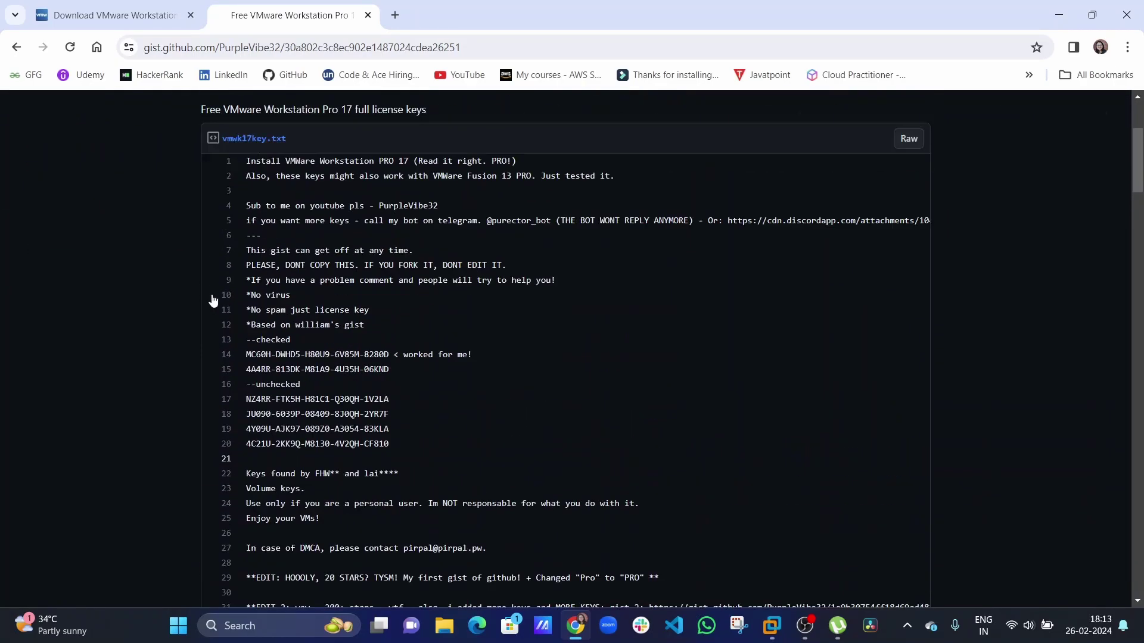
{"action": "scroll", "coordinate": [224, 301], "scroll_direction": "up", "scroll_amount": 3}
{"action": "scroll", "coordinate": [235, 327], "scroll_direction": "down", "scroll_amount": 1}
{"action": "scroll", "coordinate": [255, 338], "scroll_direction": "down", "scroll_amount": 1}
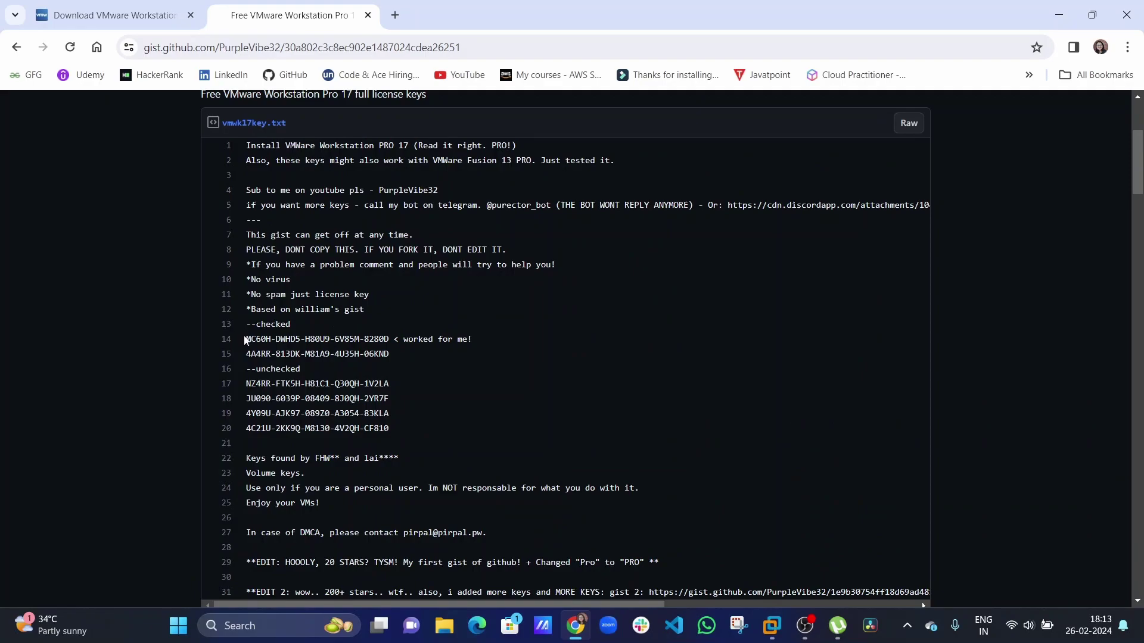
{"action": "left_click_drag", "start_coordinate": [245, 341], "coordinate": [389, 340]}
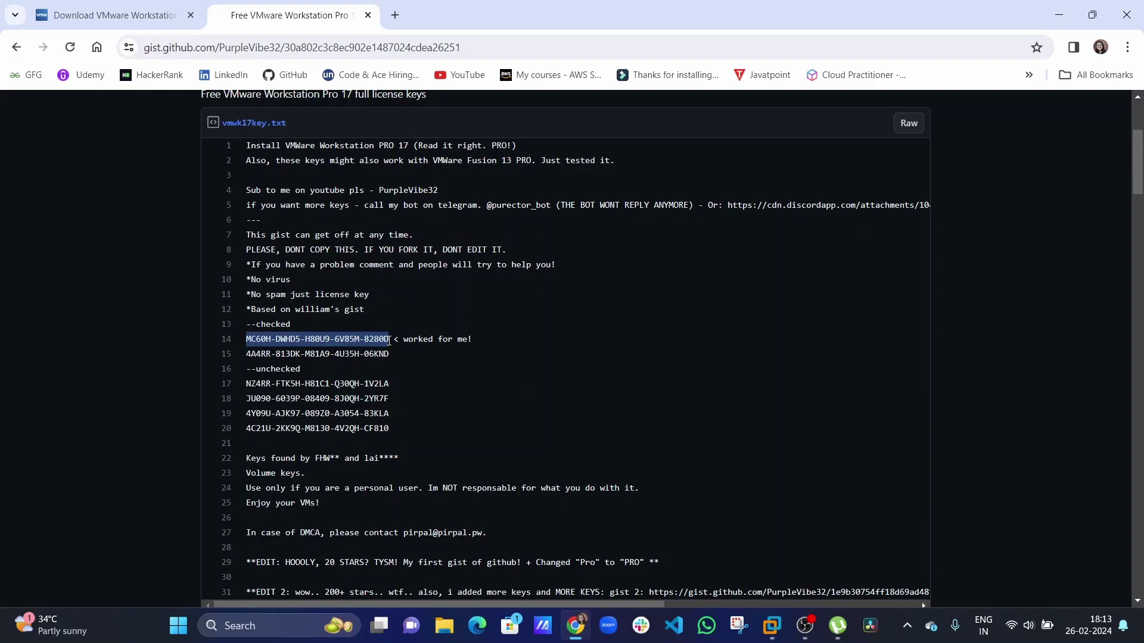
{"action": "scroll", "coordinate": [383, 411], "scroll_direction": "down", "scroll_amount": 12}
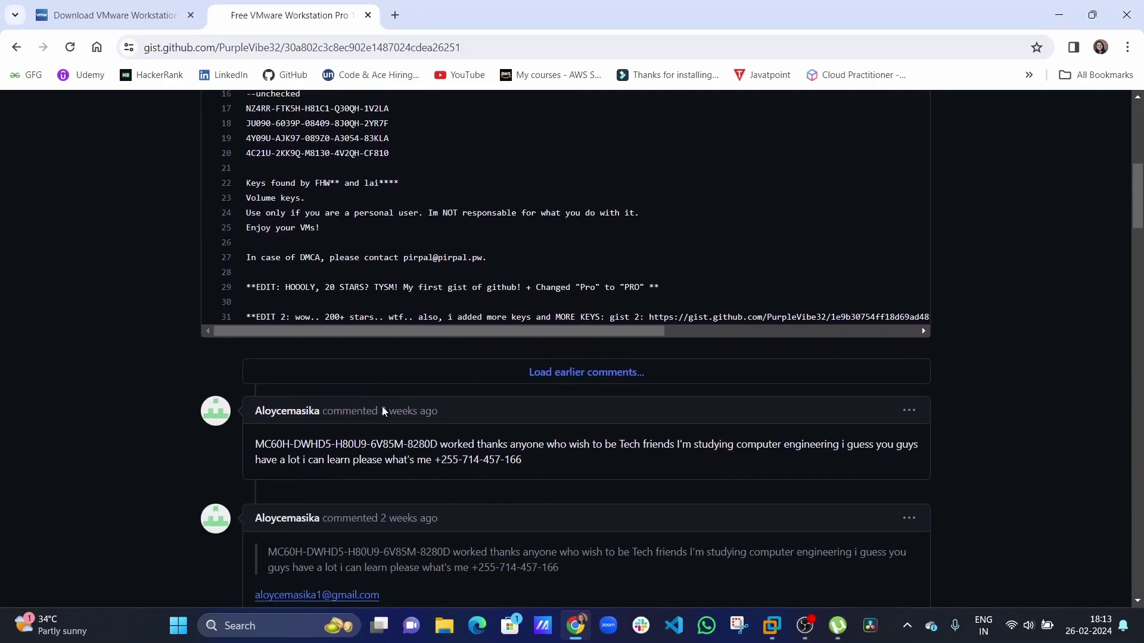
{"action": "scroll", "coordinate": [383, 411], "scroll_direction": "down", "scroll_amount": 13}
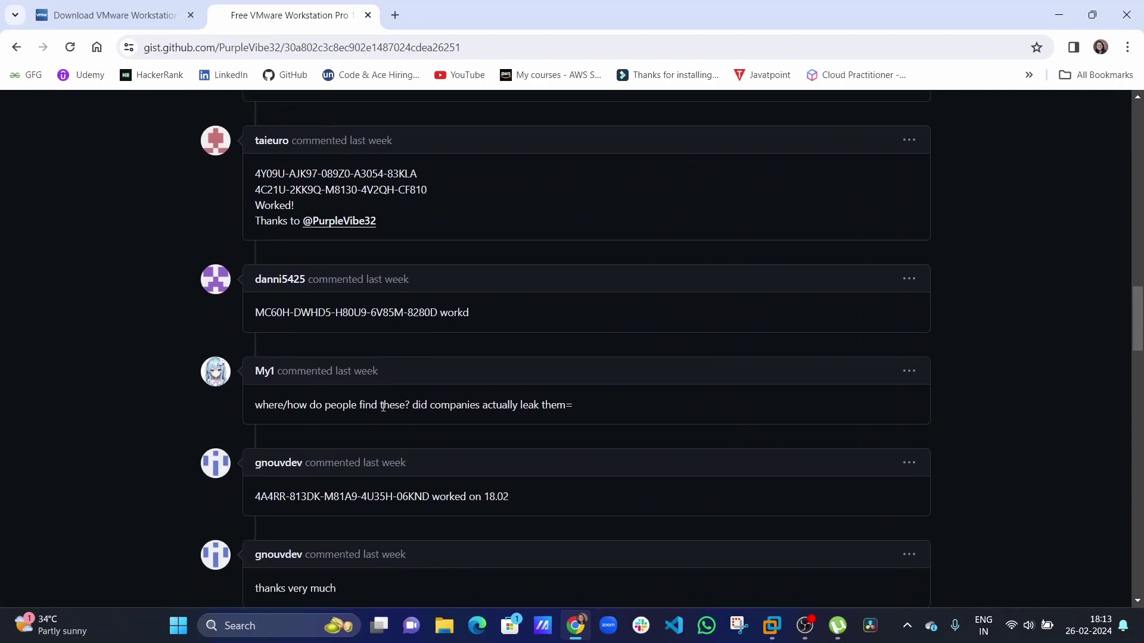
Close the gist and VMware download tabs, leaving only a blank new tab.
{"action": "left_click", "coordinate": [368, 15]}
{"action": "left_click", "coordinate": [218, 15]}
{"action": "left_click", "coordinate": [191, 15]}
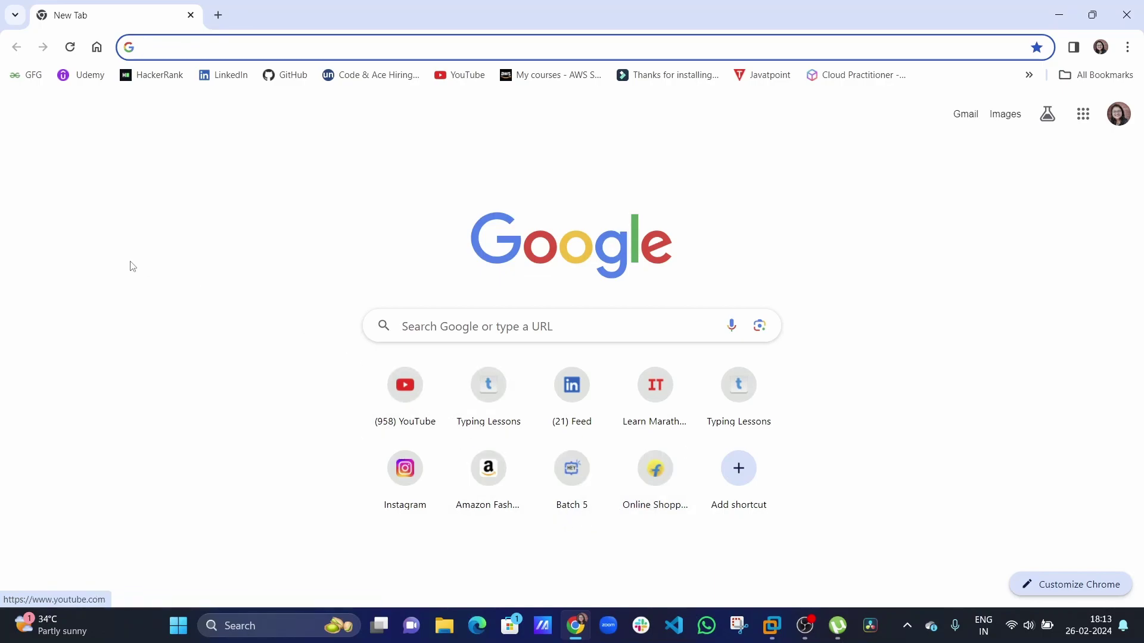
Search 'rhel 9 iso image download' and open the Red Hat Enterprise Linux download page.
{"action": "left_click", "coordinate": [184, 53]}
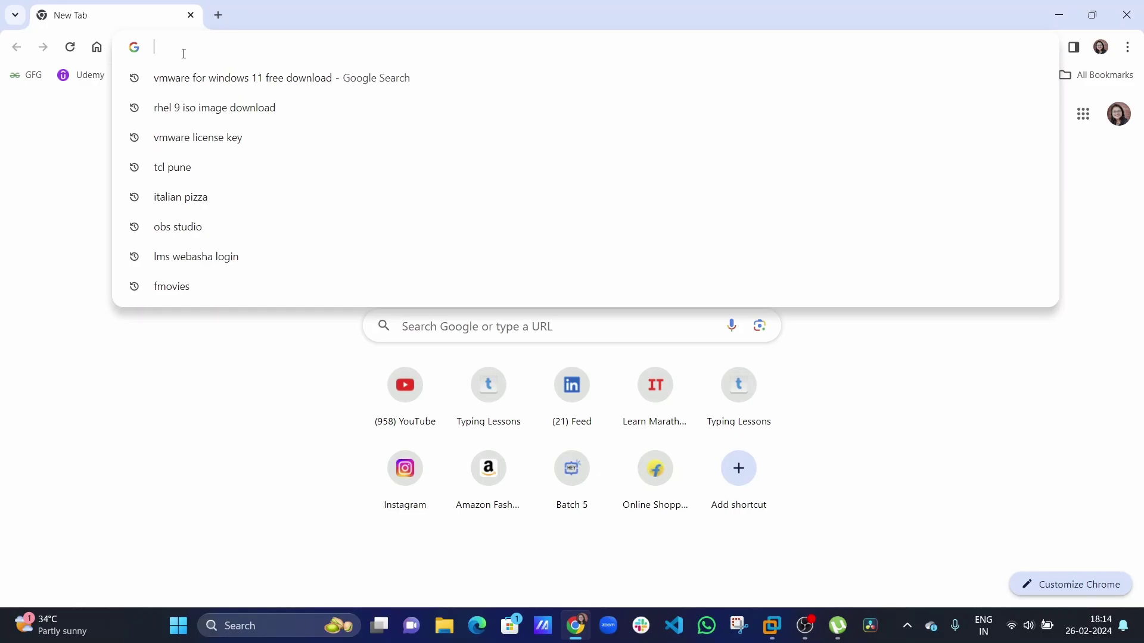
{"action": "type", "text": "rhel "}
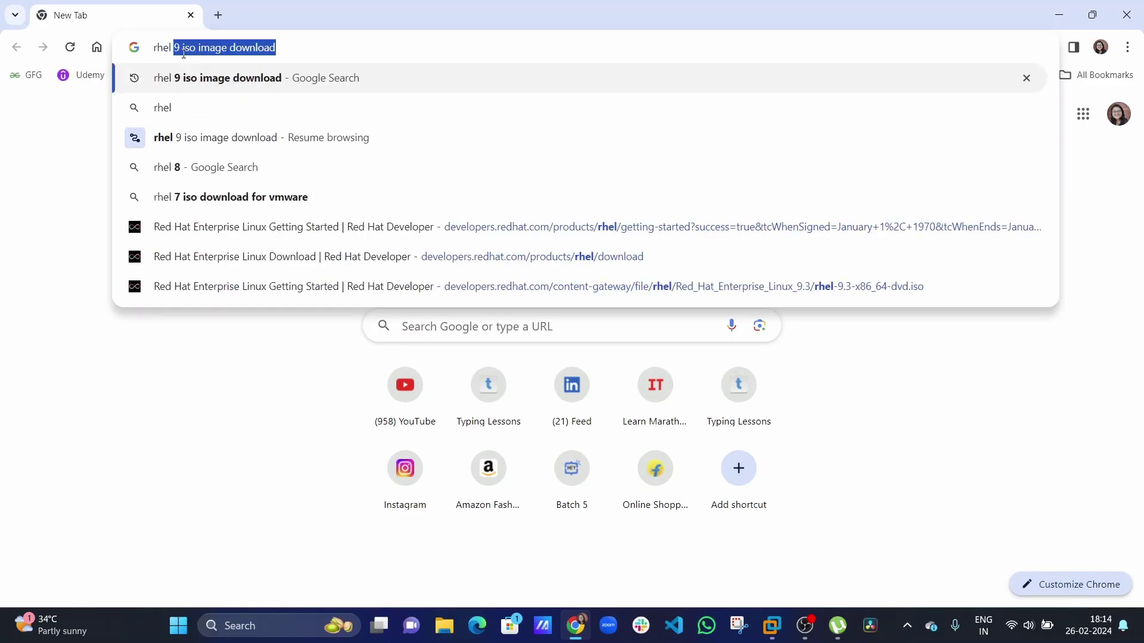
{"action": "type", "text": "9"}
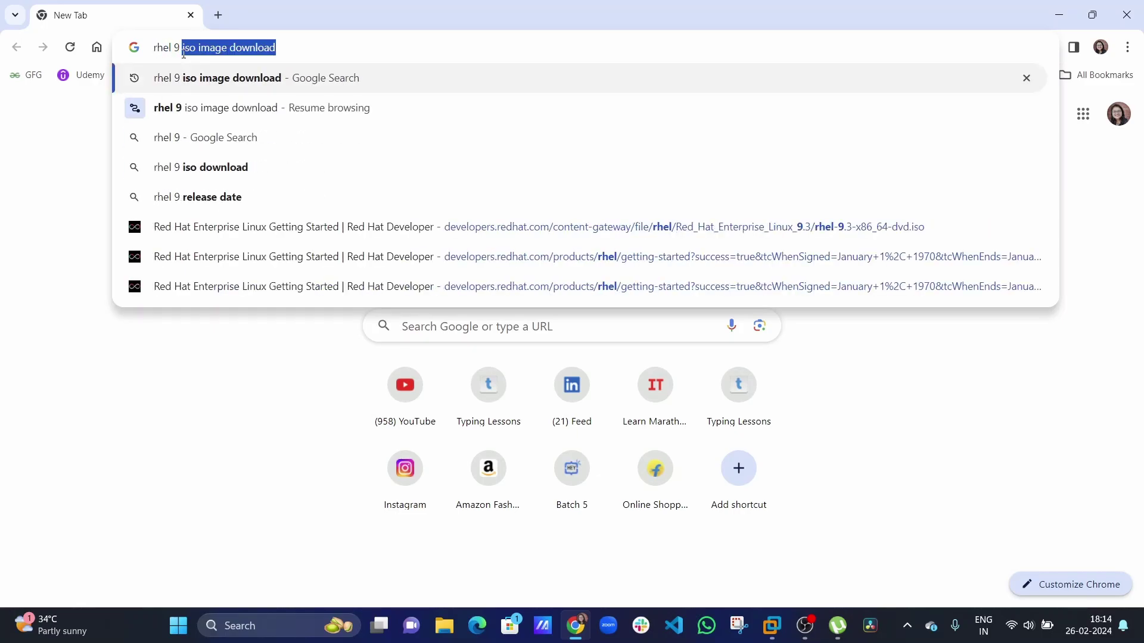
{"action": "left_click", "coordinate": [198, 83]}
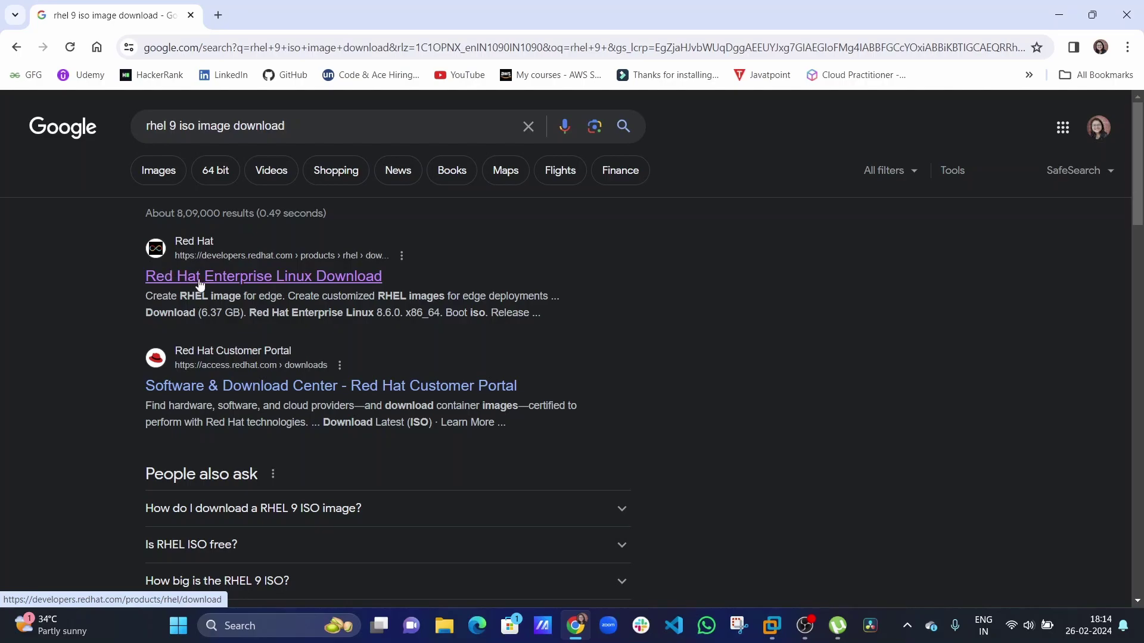
{"action": "left_click", "coordinate": [199, 280]}
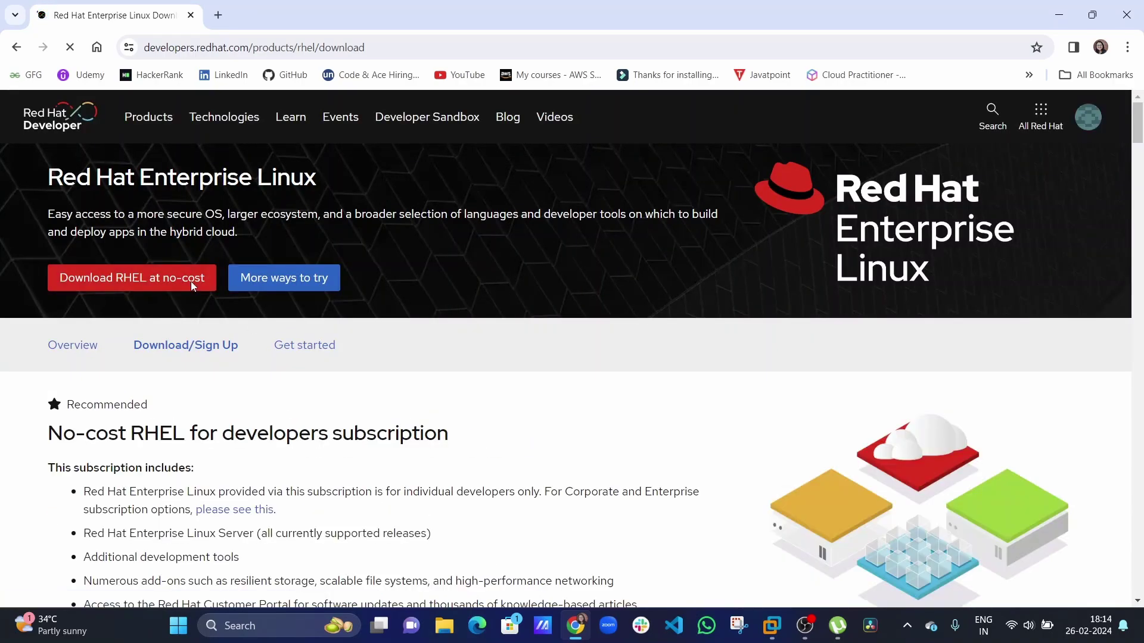
Request the no-cost RHEL download, then cancel saving the ISO image.
{"action": "left_click", "coordinate": [191, 281]}
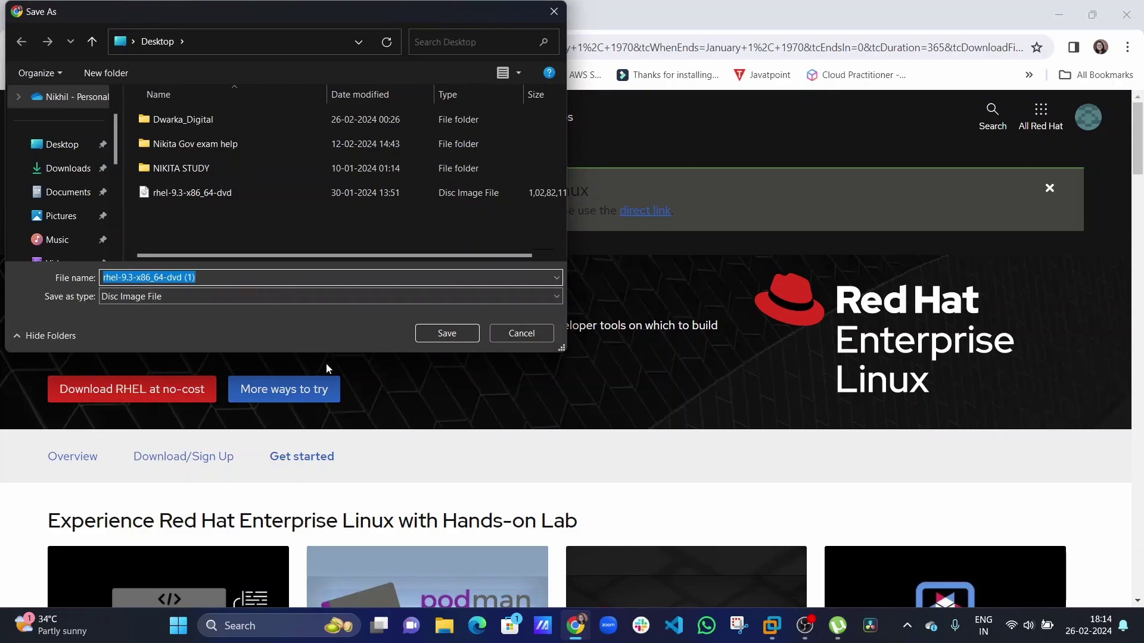
{"action": "scroll", "coordinate": [326, 368], "scroll_direction": "down", "scroll_amount": 3}
{"action": "scroll", "coordinate": [326, 367], "scroll_direction": "up", "scroll_amount": 2}
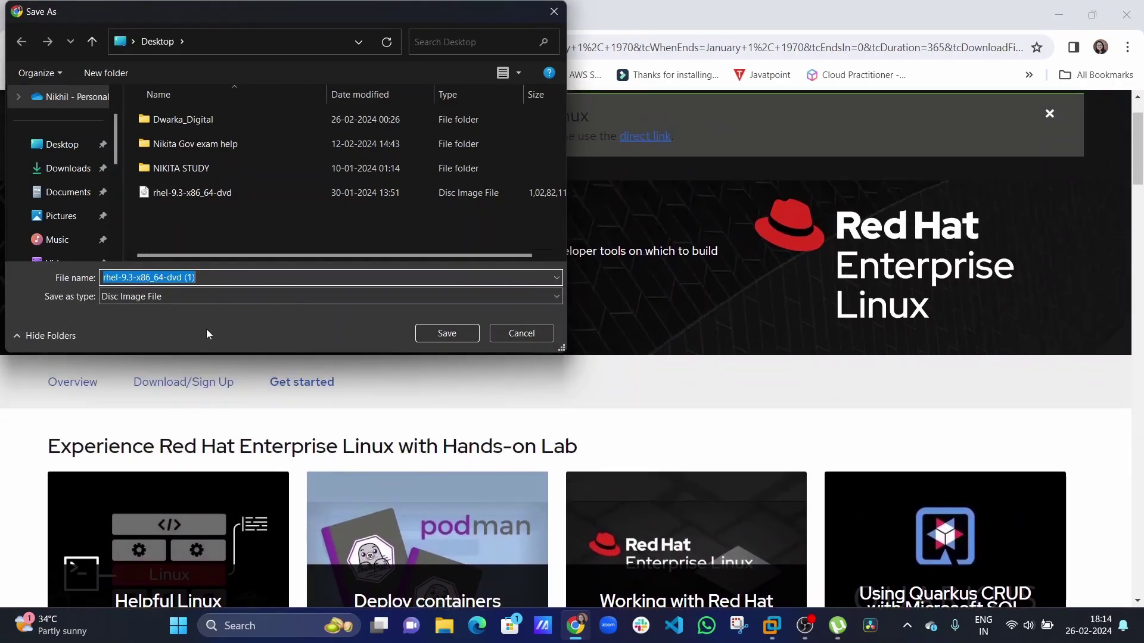
{"action": "left_click", "coordinate": [522, 335]}
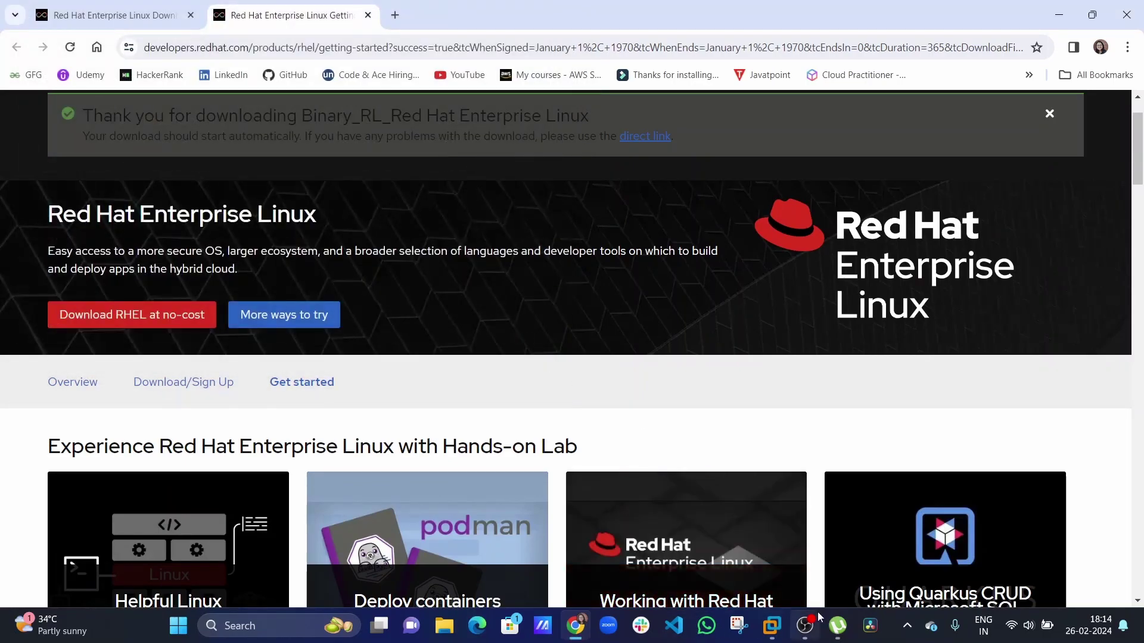
{"action": "mouse_move", "coordinate": [772, 626]}
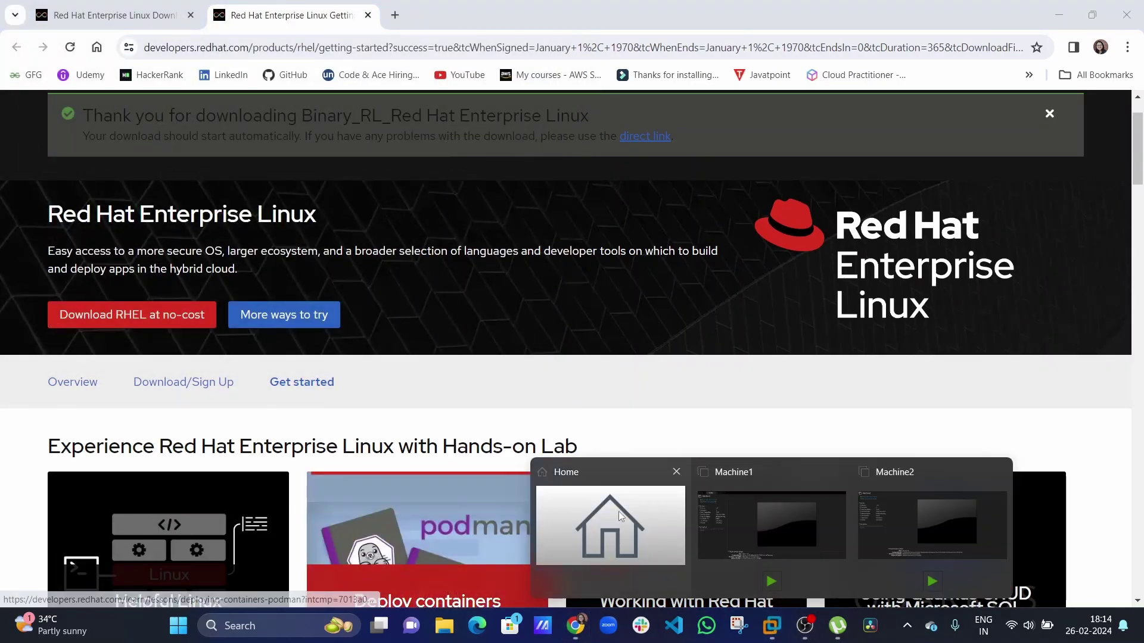
{"action": "left_click", "coordinate": [614, 516]}
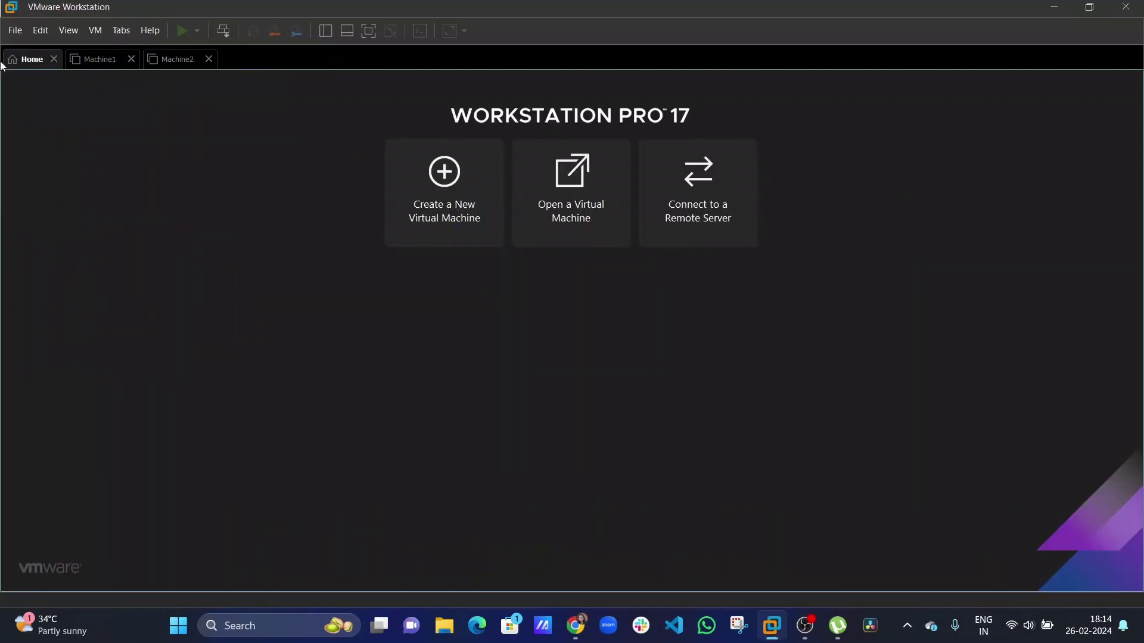
{"action": "left_click", "coordinate": [15, 30]}
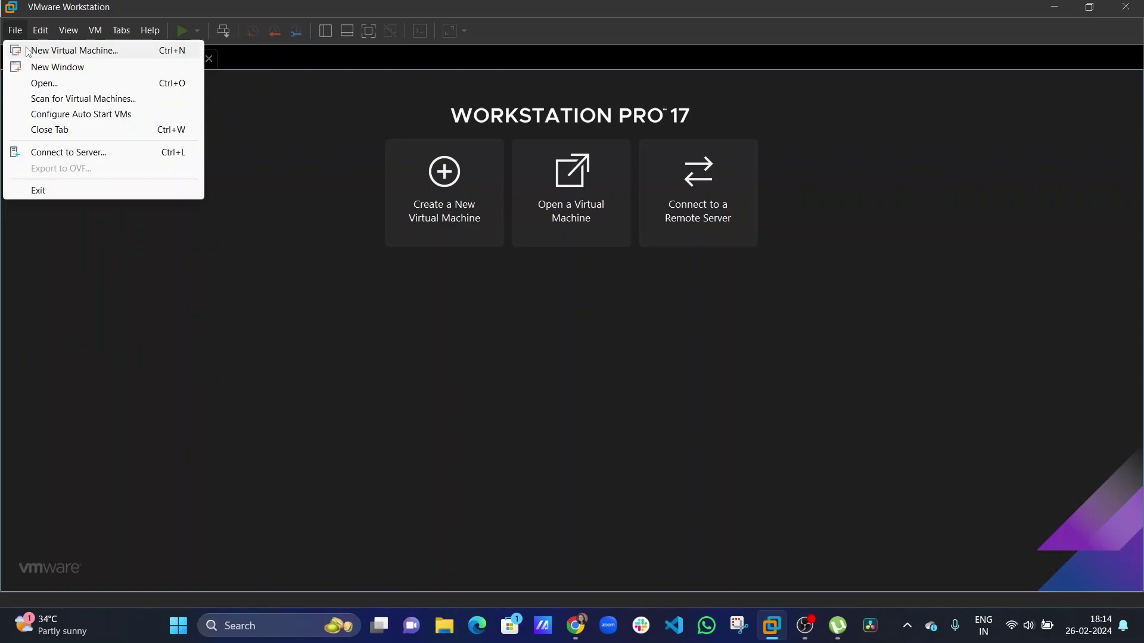
{"action": "left_click", "coordinate": [28, 53]}
{"action": "left_click", "coordinate": [702, 157]}
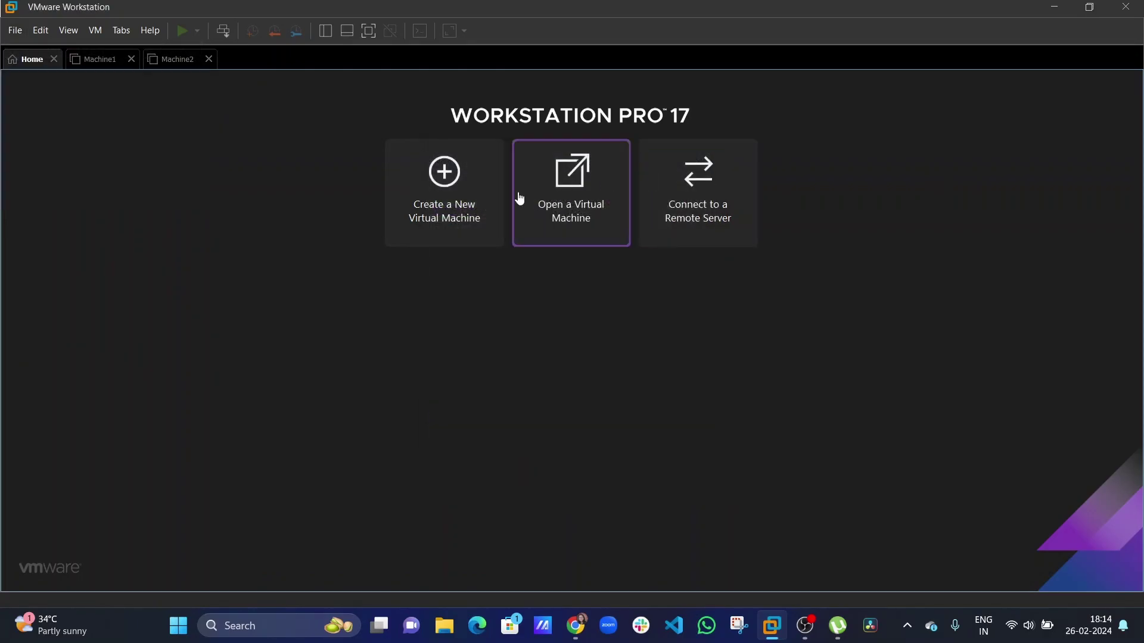
Start a Custom VM with Workstation 17.5.x compatibility, OS later, guest Red Hat Enterprise Linux 9 64-bit.
{"action": "left_click", "coordinate": [465, 205]}
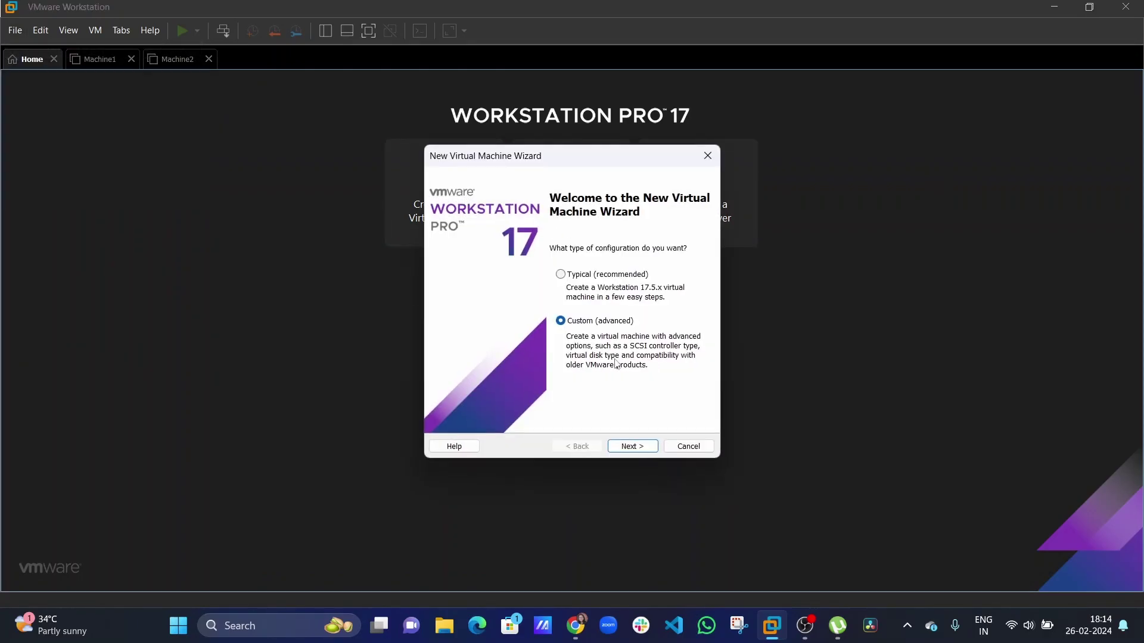
{"action": "left_click", "coordinate": [632, 447]}
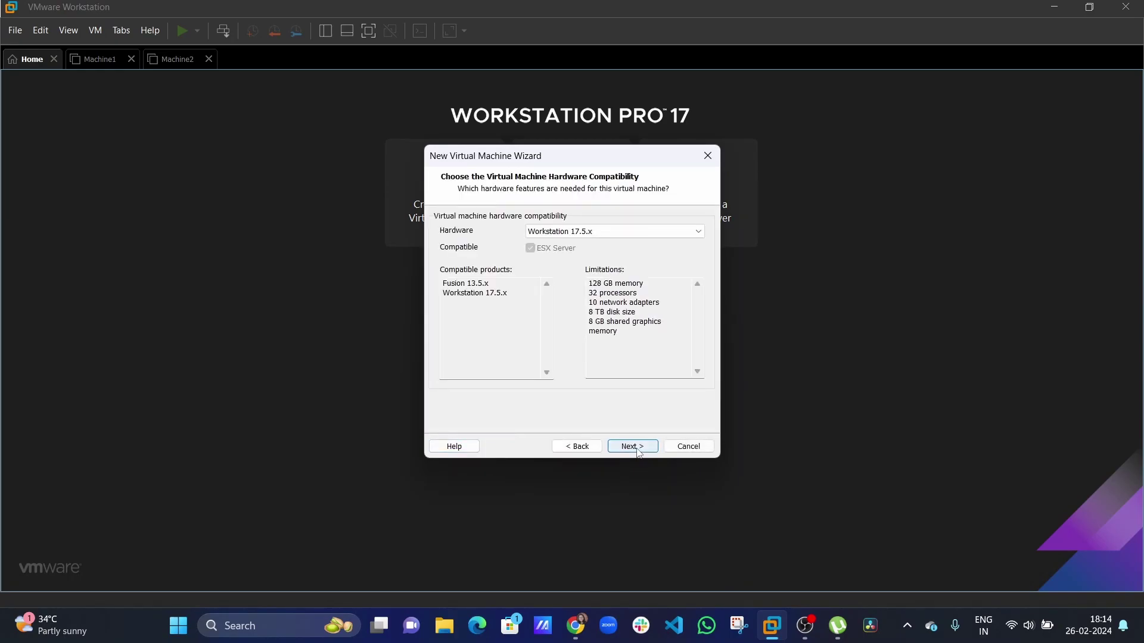
{"action": "left_click", "coordinate": [632, 447]}
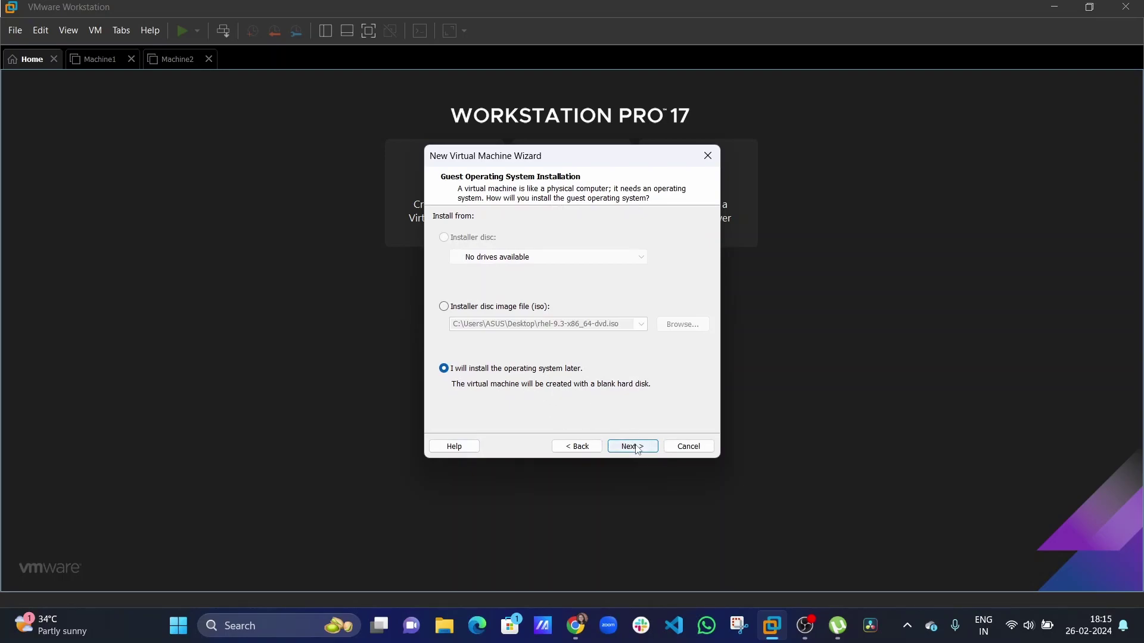
{"action": "left_click", "coordinate": [444, 307]}
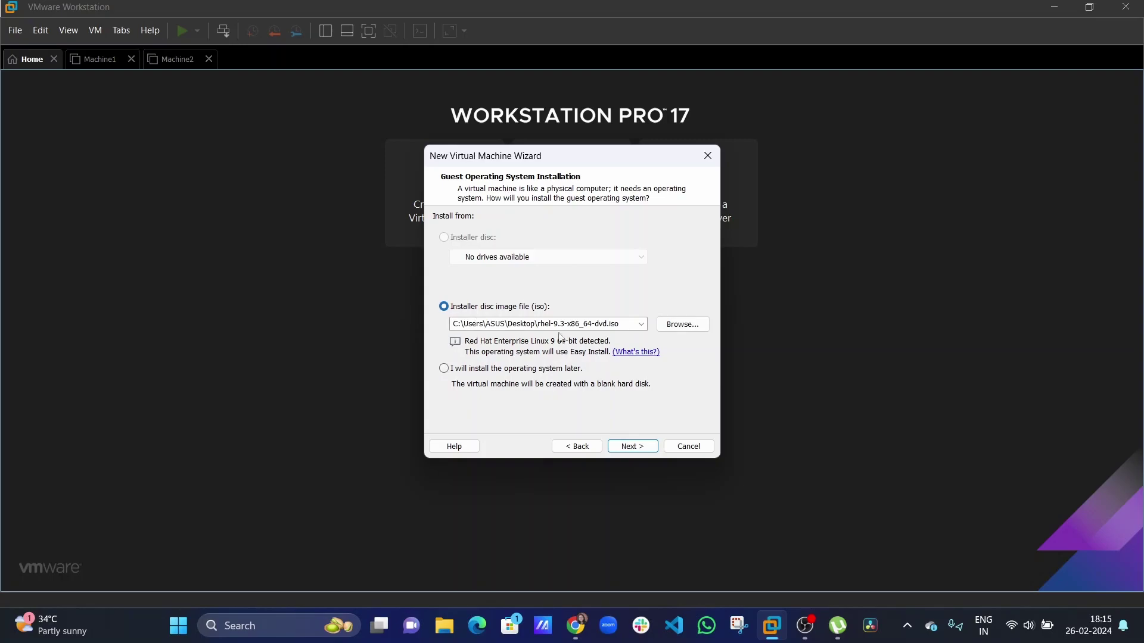
{"action": "left_click", "coordinate": [445, 369]}
{"action": "left_click", "coordinate": [648, 448]}
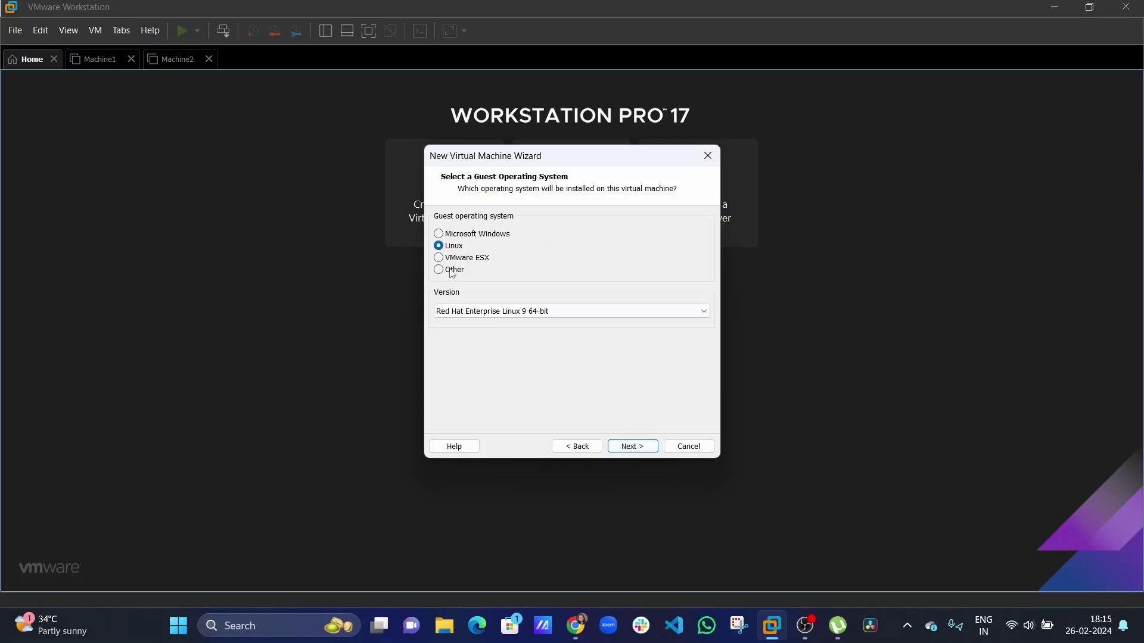
{"action": "left_click", "coordinate": [633, 447]}
Name the machine 'rhel 9' and keep its location at Documents\Virtual Machines\rhel 9.
{"action": "left_click_drag", "start_coordinate": [594, 243], "coordinate": [403, 234]}
{"action": "type", "text": "rhe"}
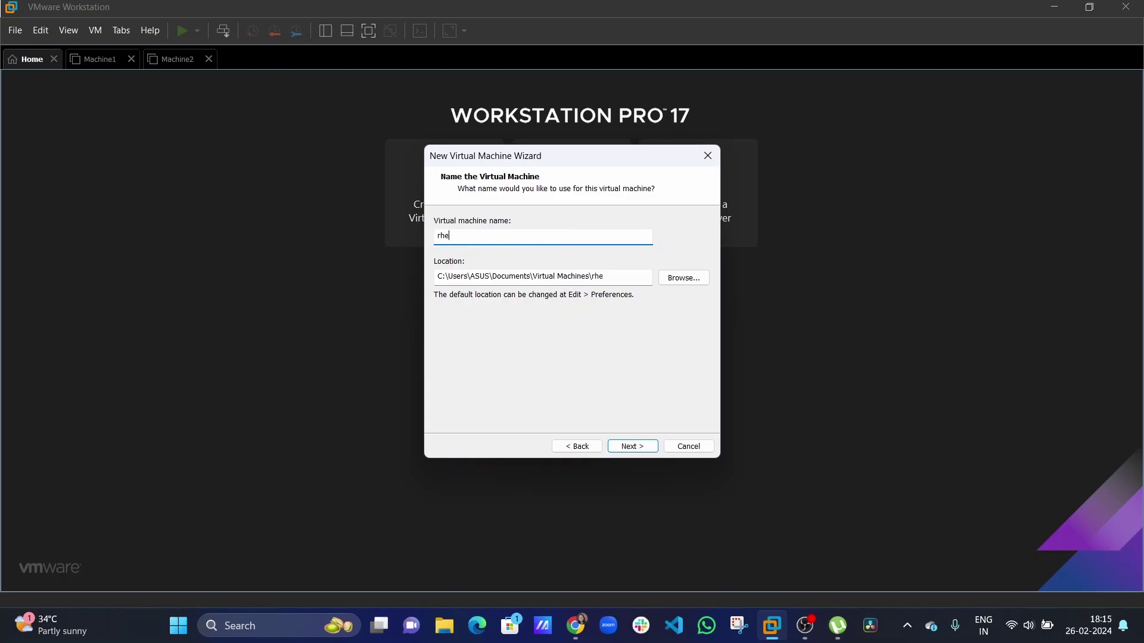
{"action": "type", "text": "l 9"}
{"action": "left_click", "coordinate": [680, 278]}
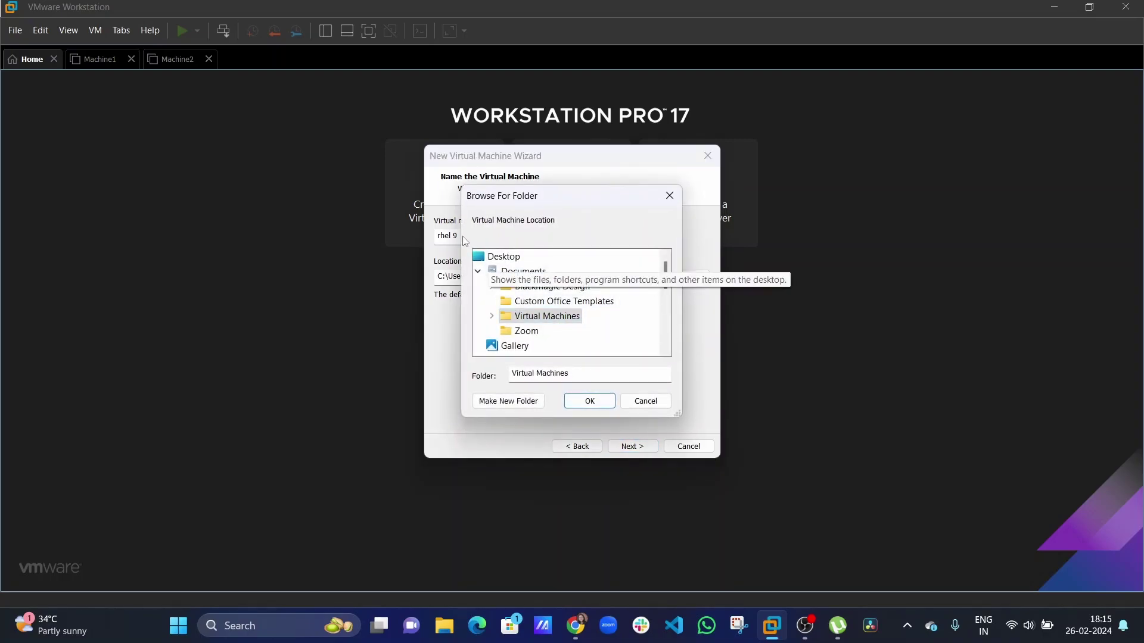
{"action": "left_click", "coordinate": [493, 258]}
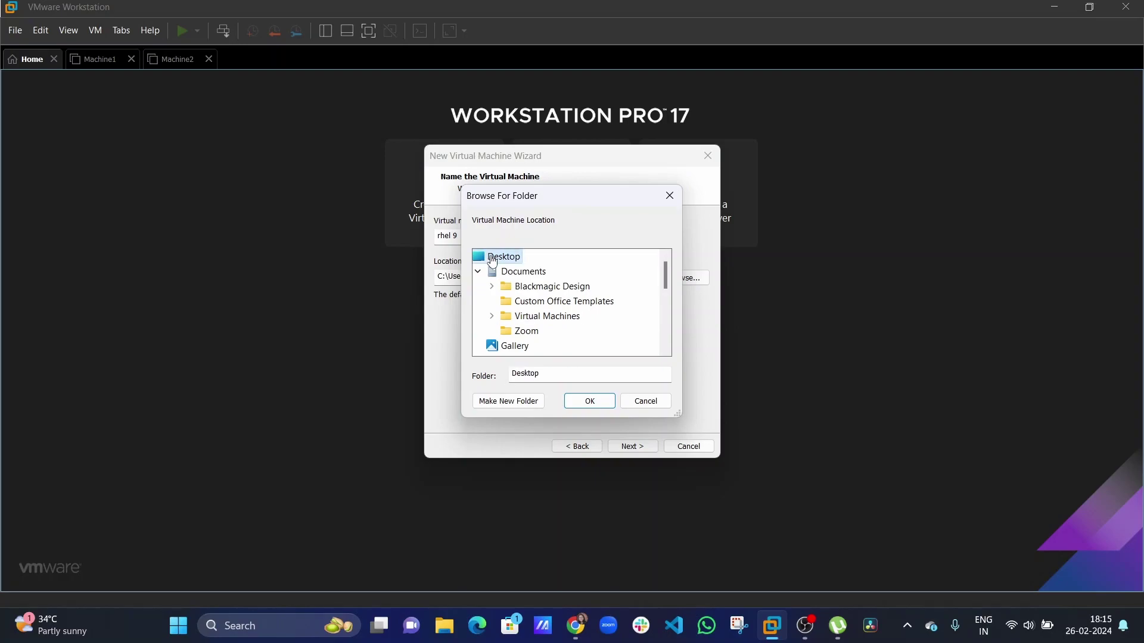
{"action": "left_click", "coordinate": [536, 317]}
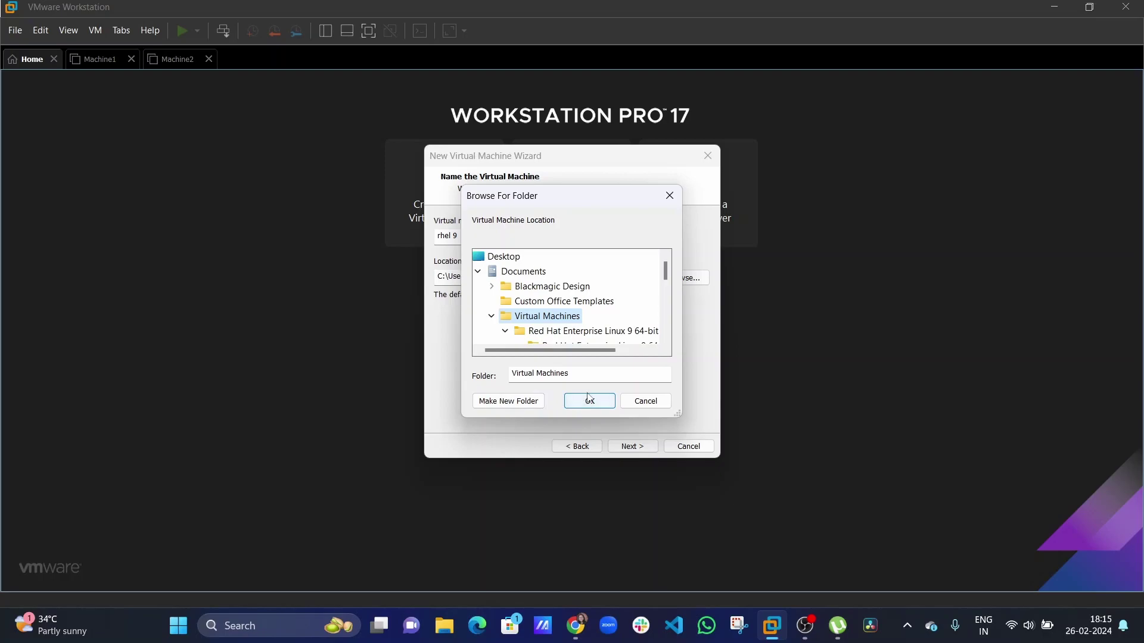
{"action": "left_click", "coordinate": [642, 405]}
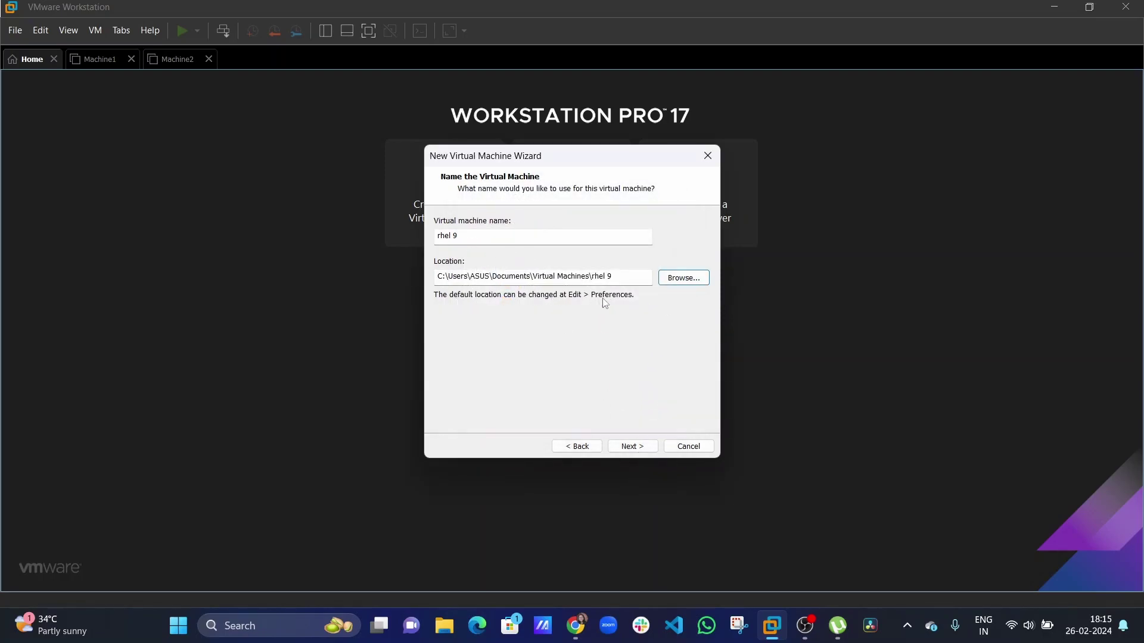
{"action": "left_click_drag", "start_coordinate": [619, 279], "coordinate": [365, 281]}
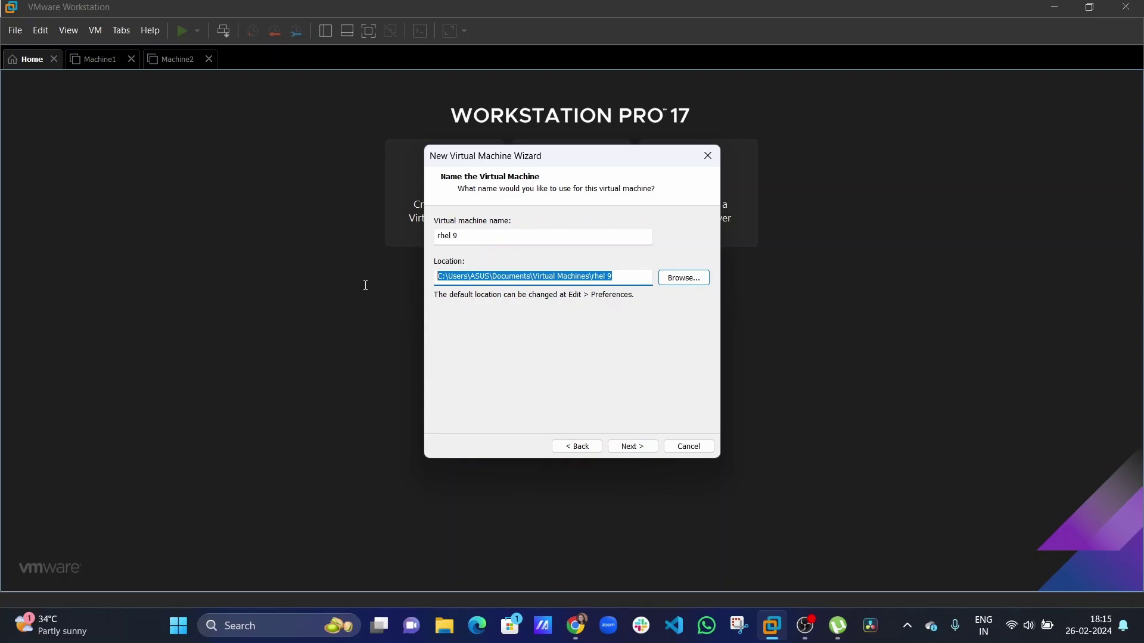
{"action": "left_click", "coordinate": [632, 447]}
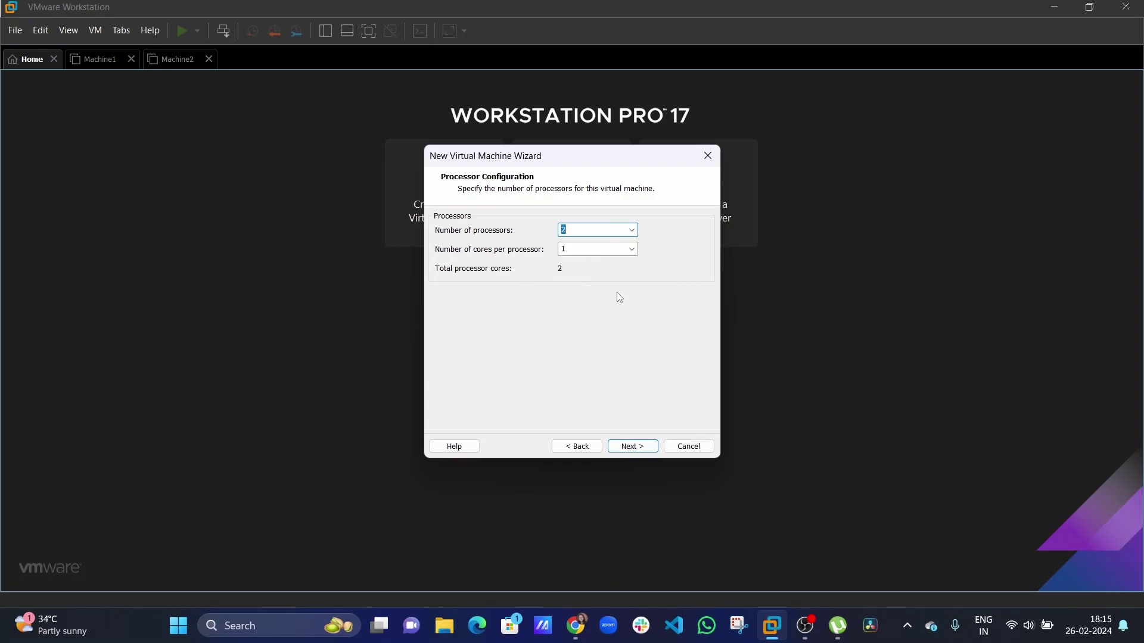
Accept 2 processors with 1 core each, 2048 MB memory and bridged networking.
{"action": "left_click", "coordinate": [632, 446]}
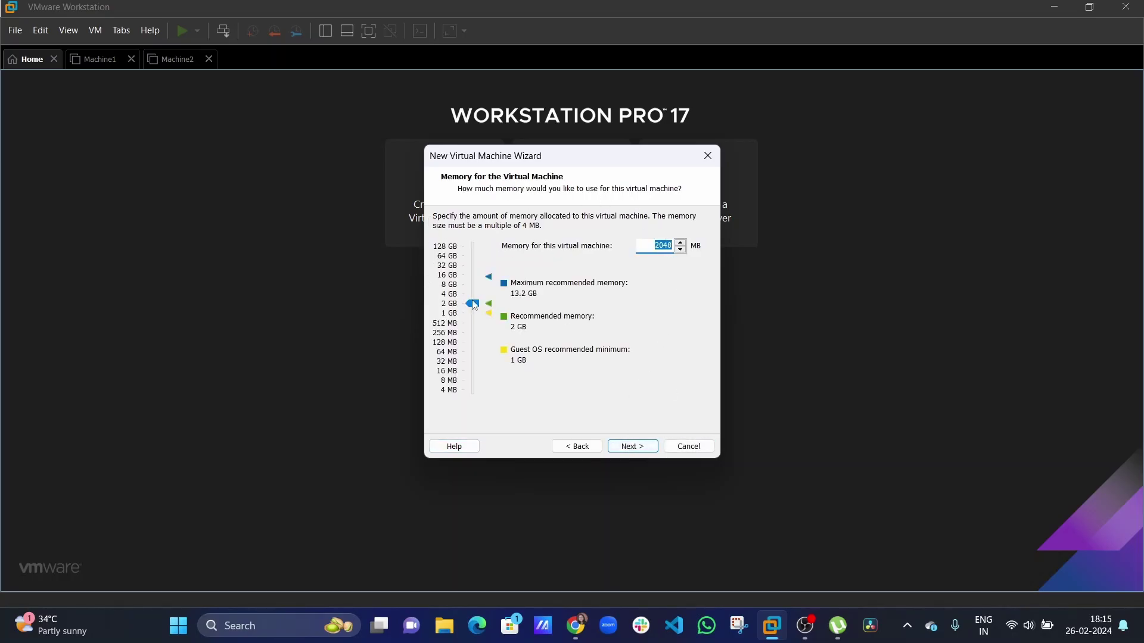
{"action": "left_click", "coordinate": [631, 451]}
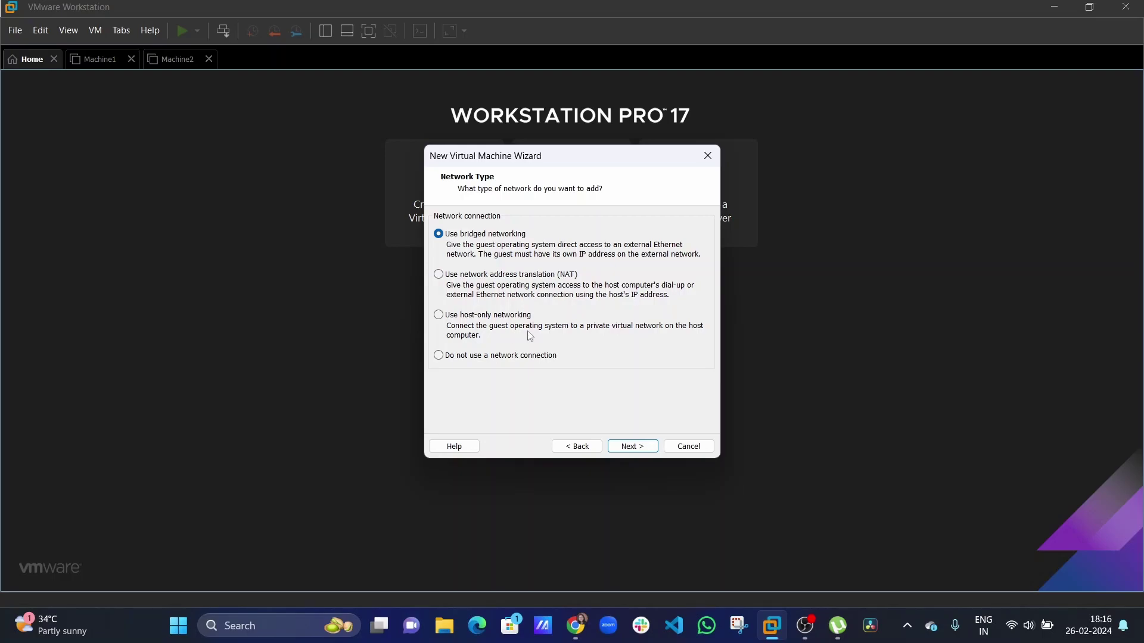
{"action": "left_click", "coordinate": [629, 446]}
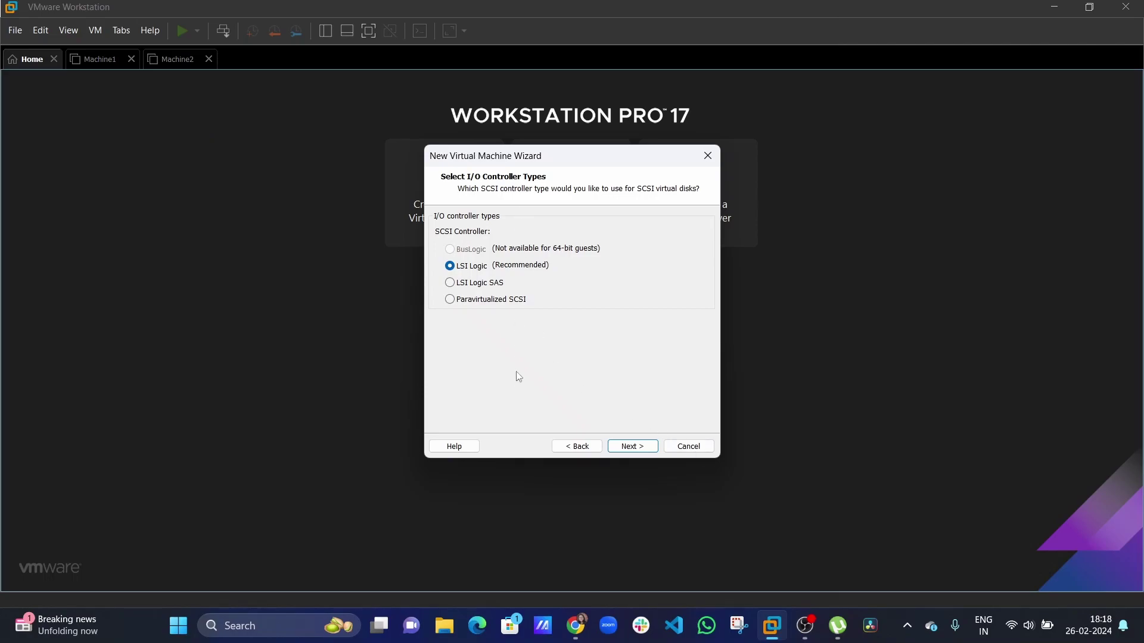
Keep the LSI Logic controller and NVMe type, creating a new 20 GB disk split into multiple files.
{"action": "left_click", "coordinate": [624, 451]}
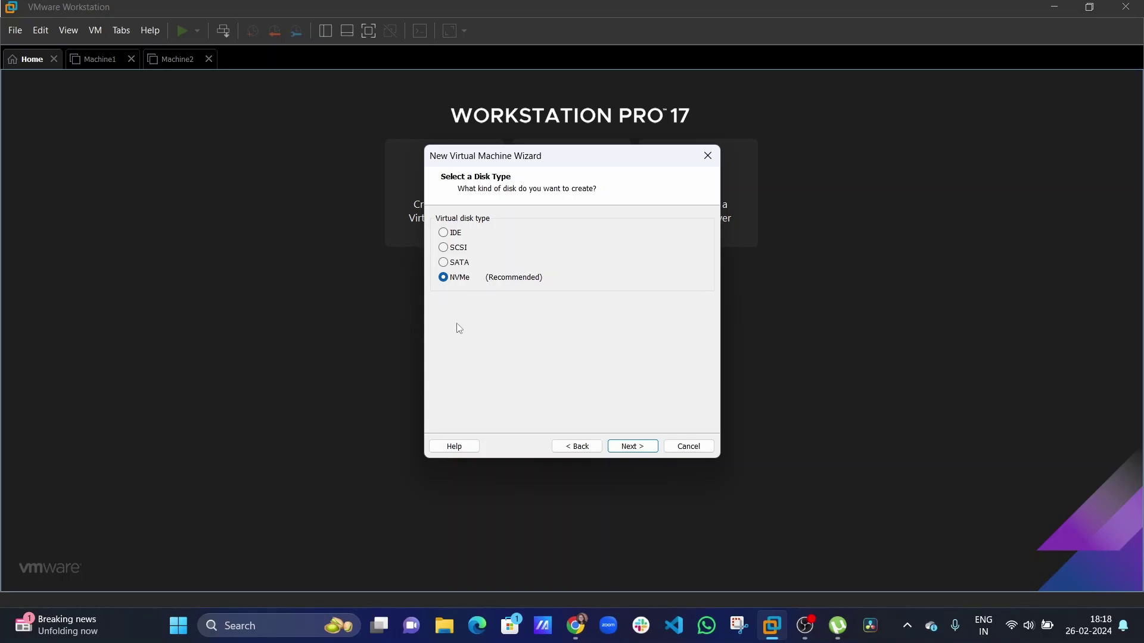
{"action": "left_click", "coordinate": [621, 451]}
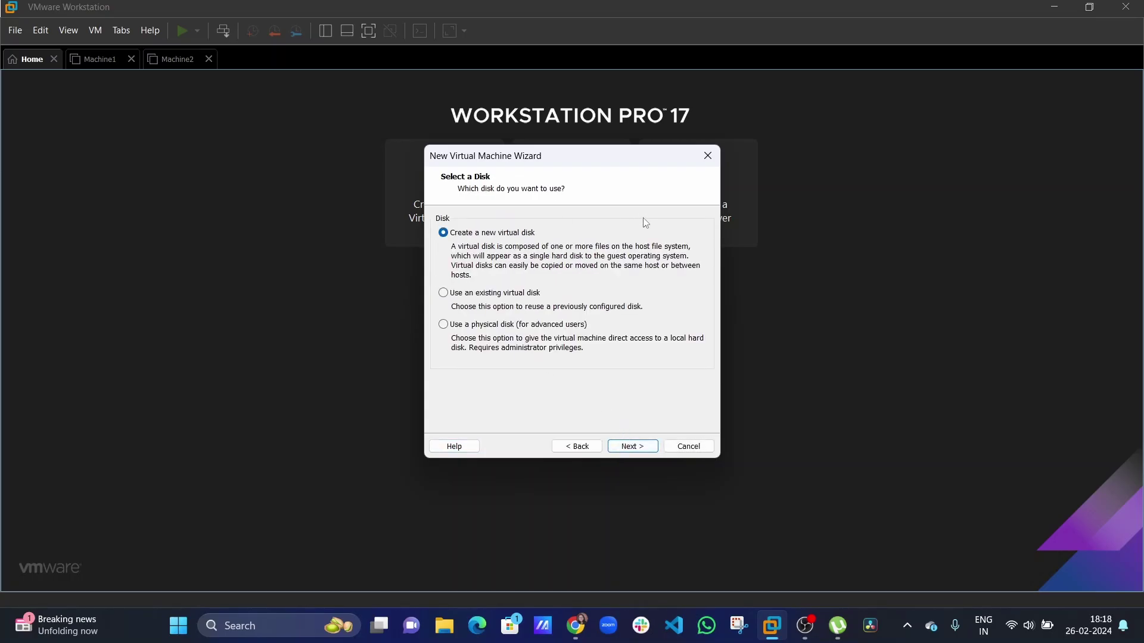
{"action": "left_click", "coordinate": [637, 448]}
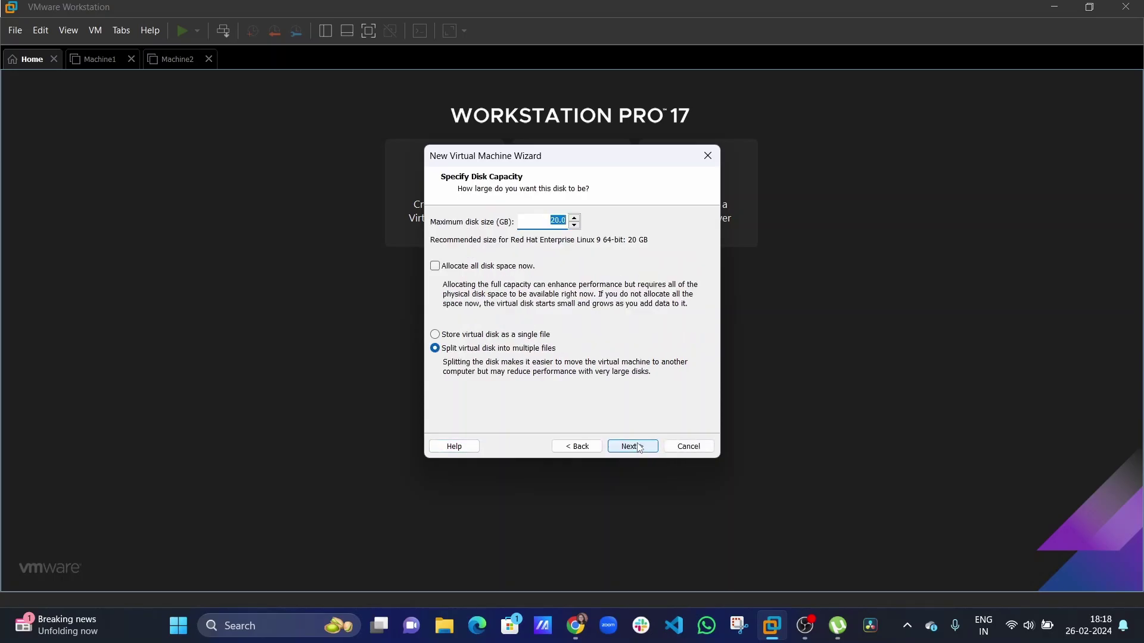
{"action": "left_click", "coordinate": [543, 222]}
{"action": "left_click_drag", "start_coordinate": [543, 221], "coordinate": [598, 222]}
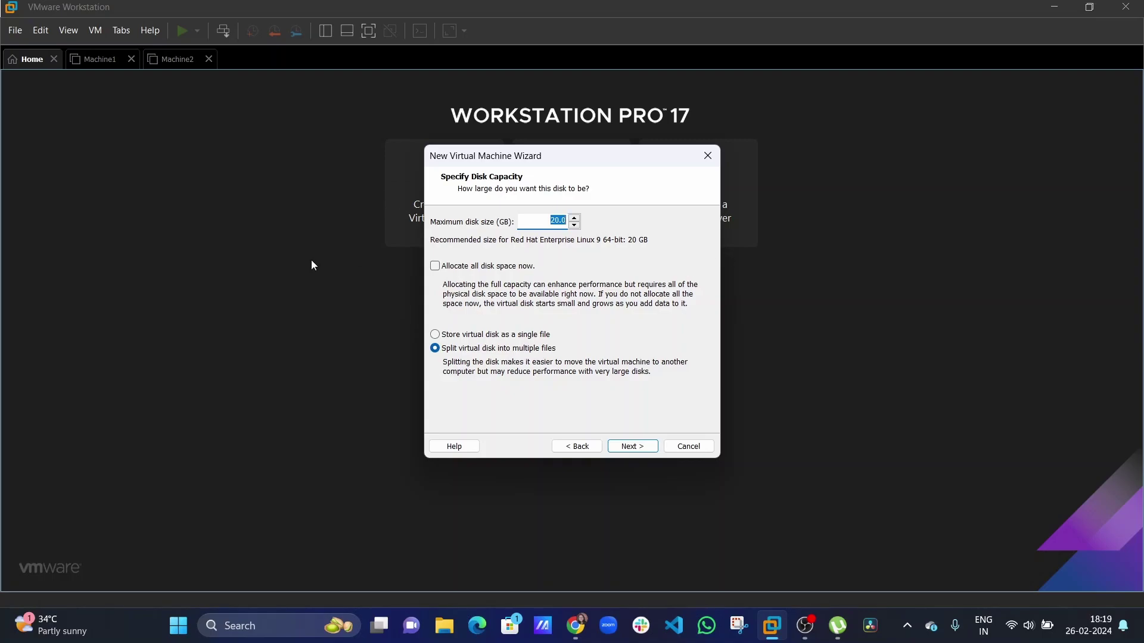
{"action": "left_click", "coordinate": [528, 220]}
{"action": "left_click_drag", "start_coordinate": [553, 219], "coordinate": [573, 221]}
{"action": "left_click", "coordinate": [634, 446]}
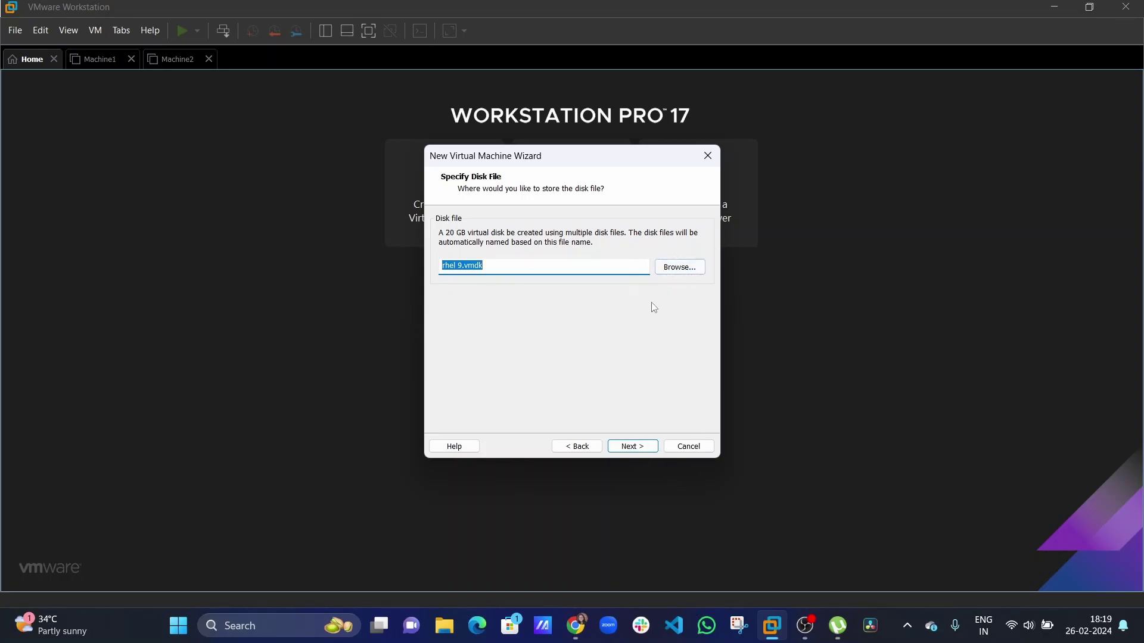
Finish the wizard with rhel 9.vmdk and point the CD/DVD drive at the Desktop rhel-9.3-x86_64-dvd.iso.
{"action": "left_click", "coordinate": [621, 449]}
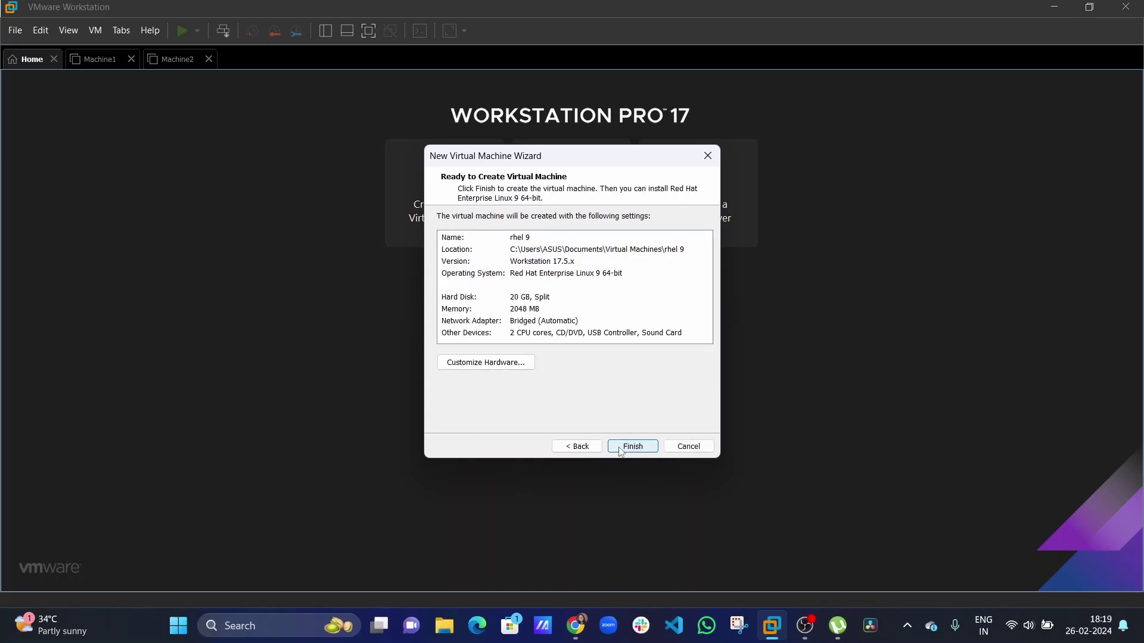
{"action": "left_click", "coordinate": [622, 450]}
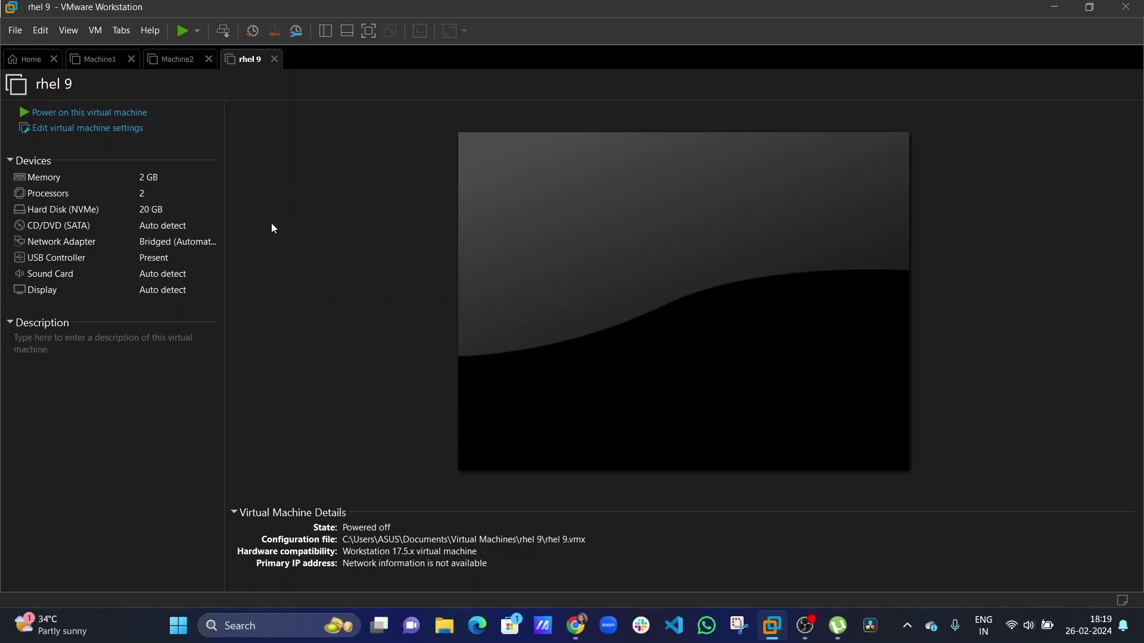
{"action": "double_click", "coordinate": [141, 228]}
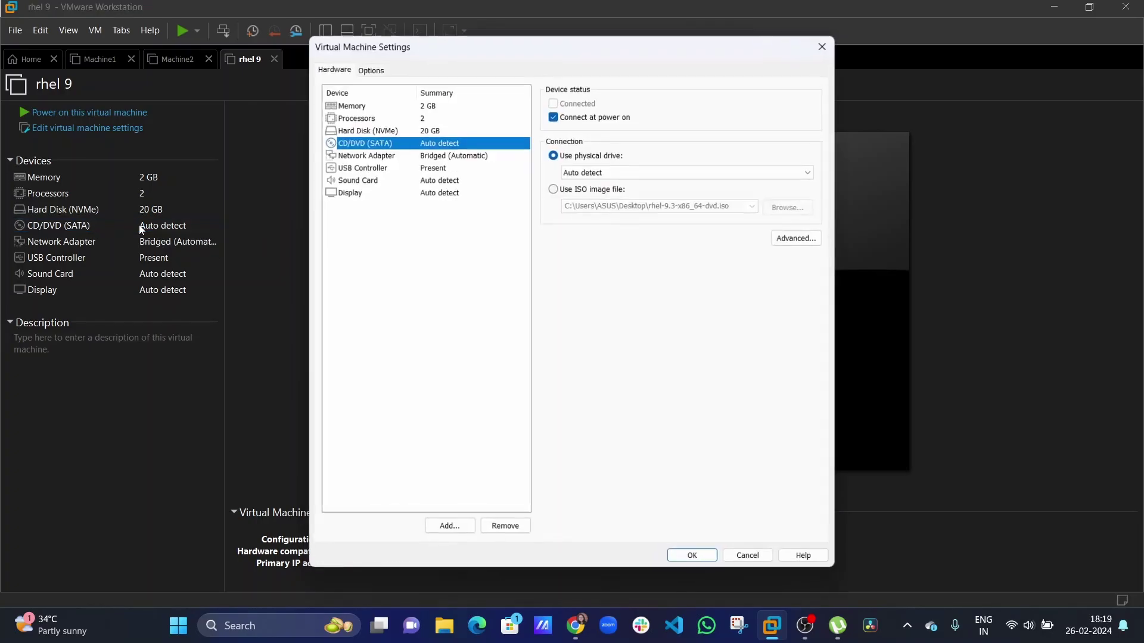
{"action": "left_click", "coordinate": [553, 188]}
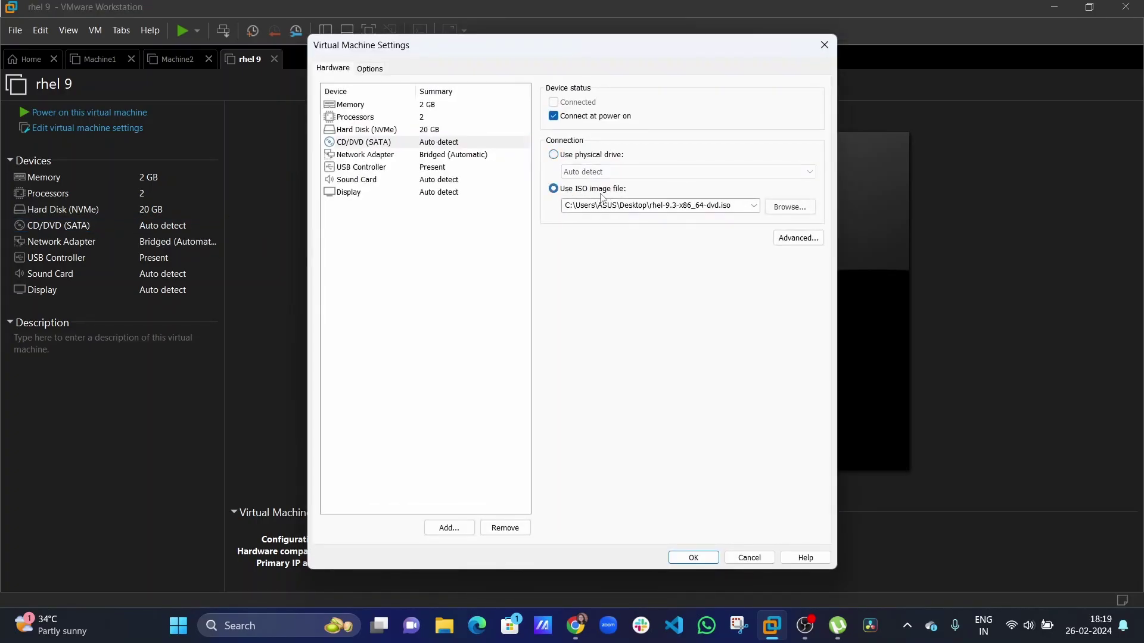
{"action": "left_click", "coordinate": [753, 208]}
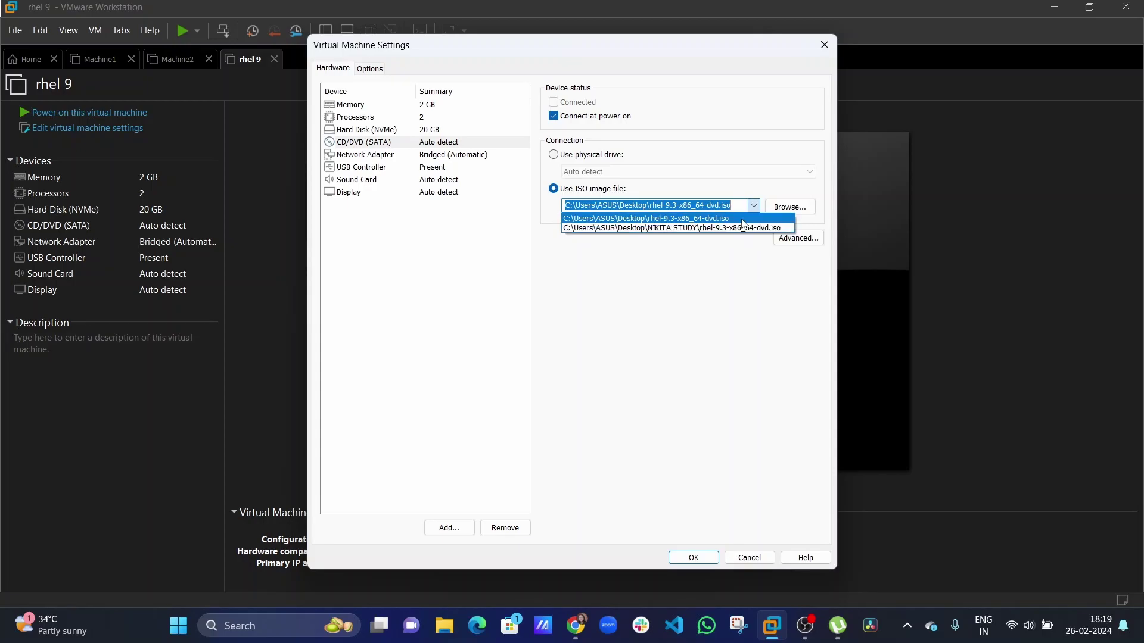
{"action": "left_click", "coordinate": [766, 233]}
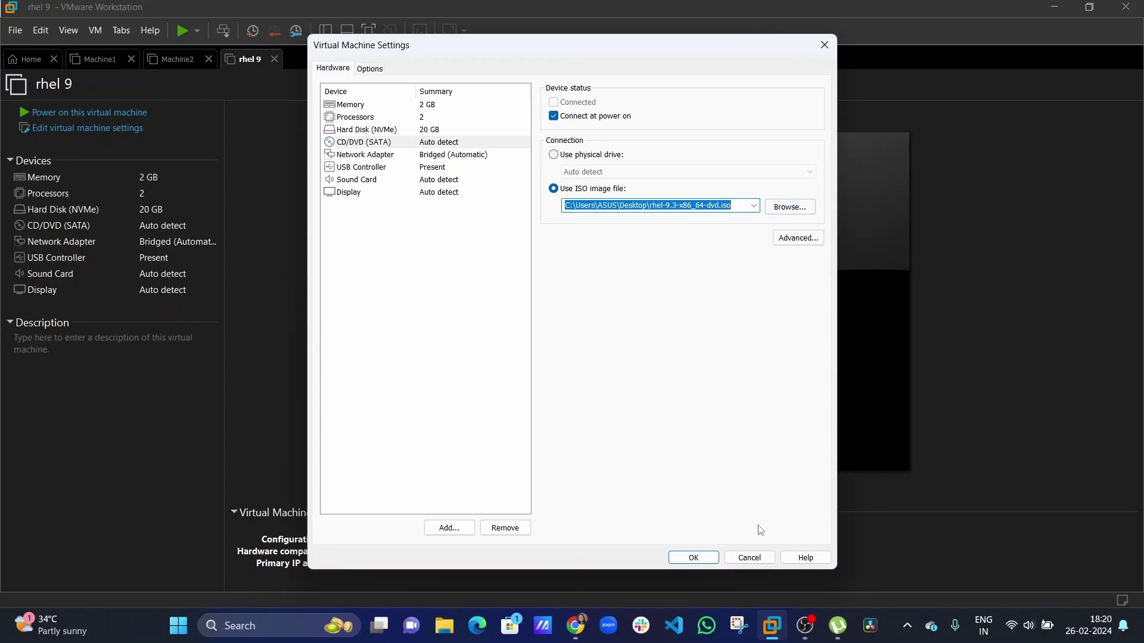
{"action": "left_click", "coordinate": [691, 557]}
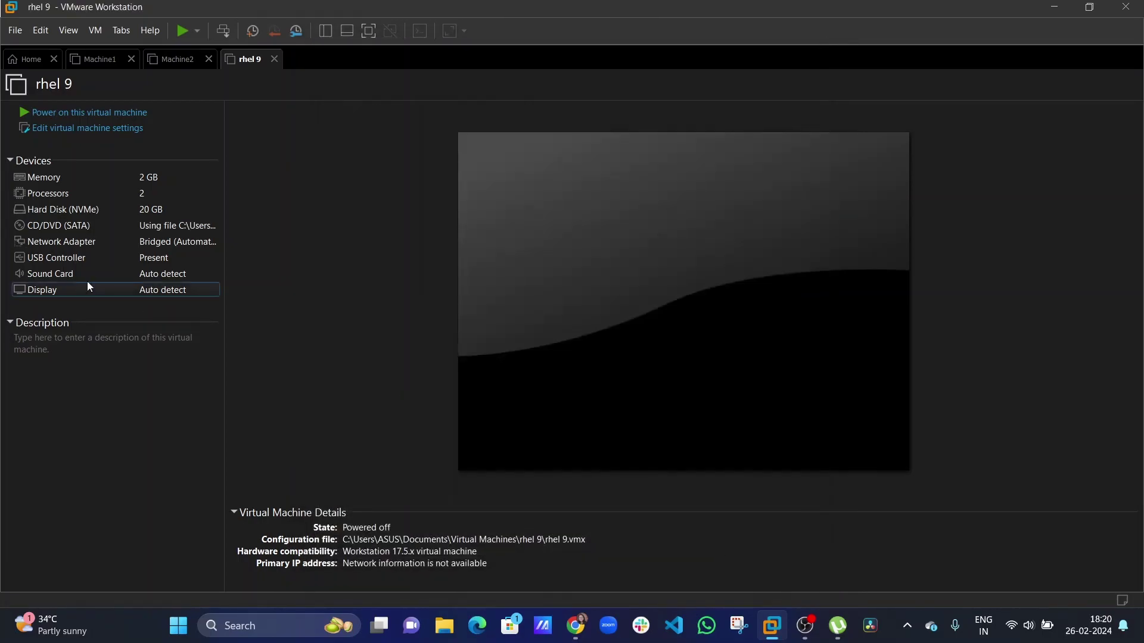
Power on rhel 9 and boot the 'Install Red Hat Enterprise Linux 9.3' entry from the boot menu.
{"action": "left_click", "coordinate": [130, 112]}
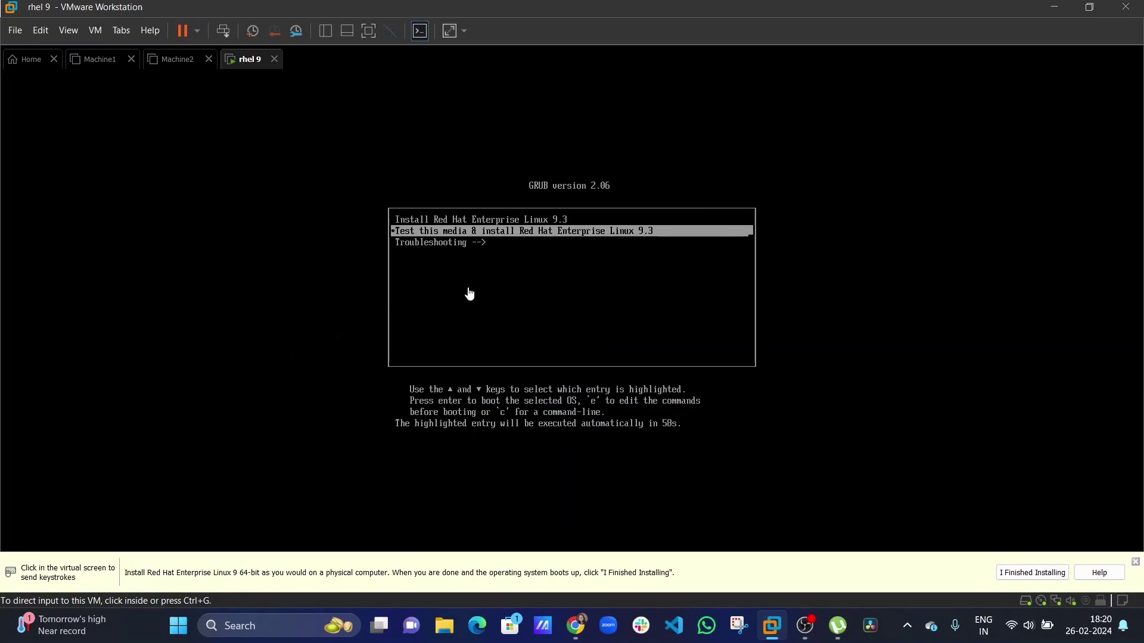
{"action": "left_click", "coordinate": [475, 255]}
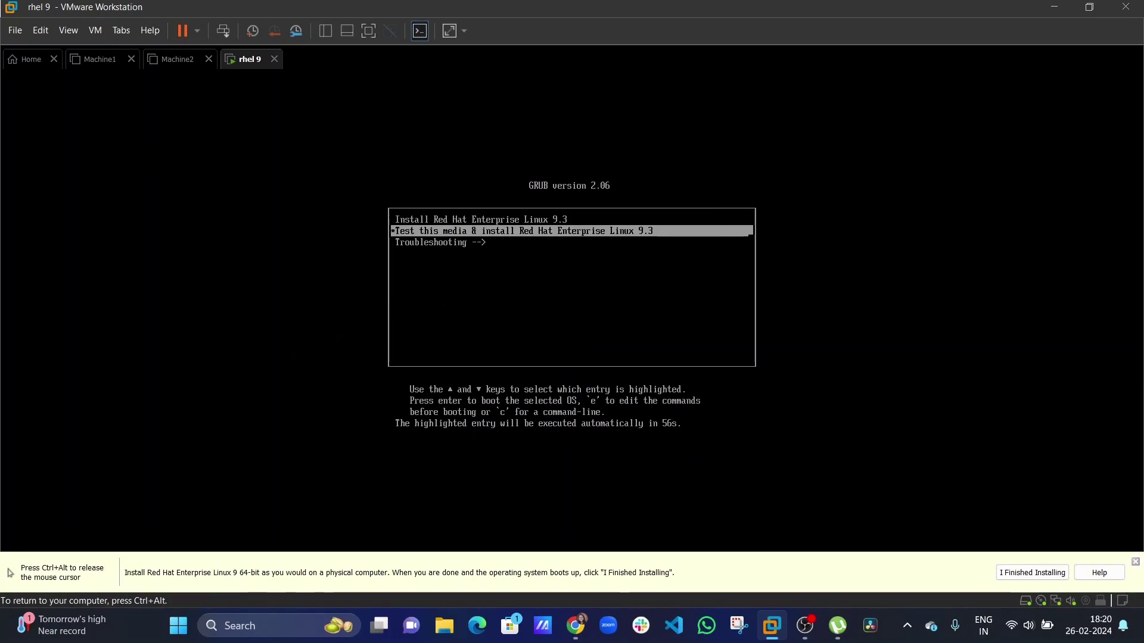
{"action": "key", "text": "Up"}
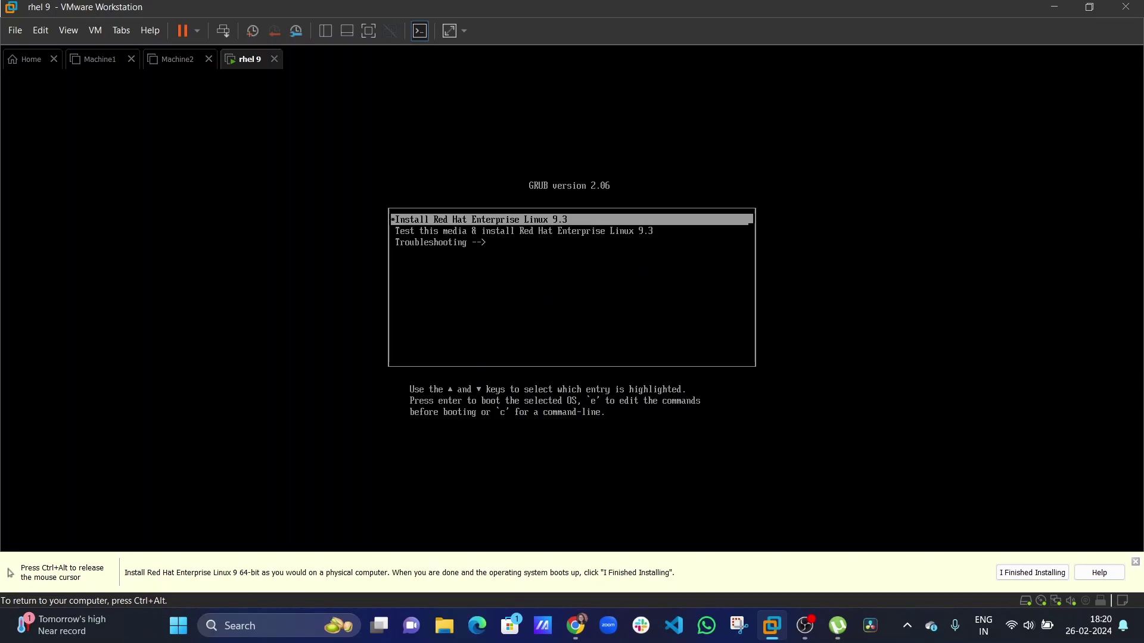
{"action": "key", "text": "Down"}
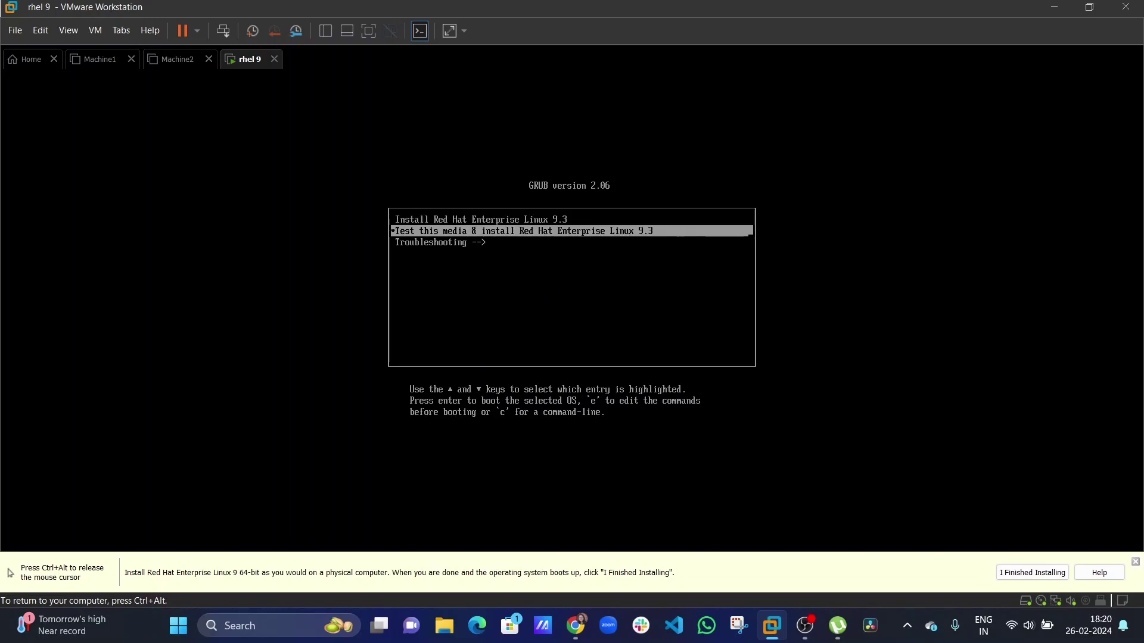
{"action": "key", "text": "Down"}
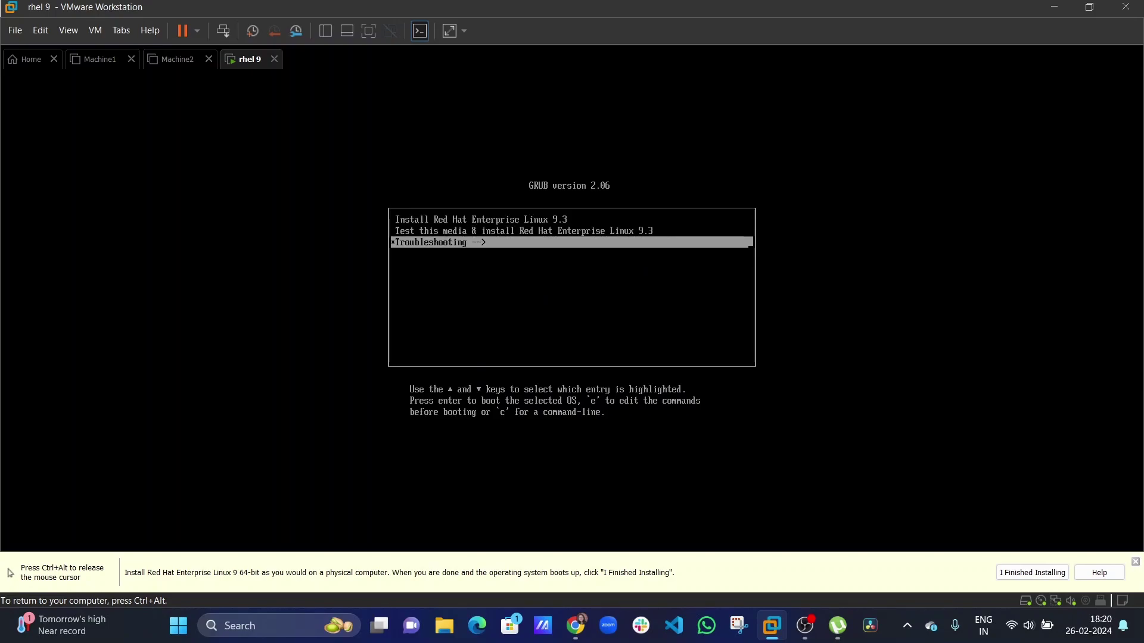
{"action": "key", "text": "Up"}
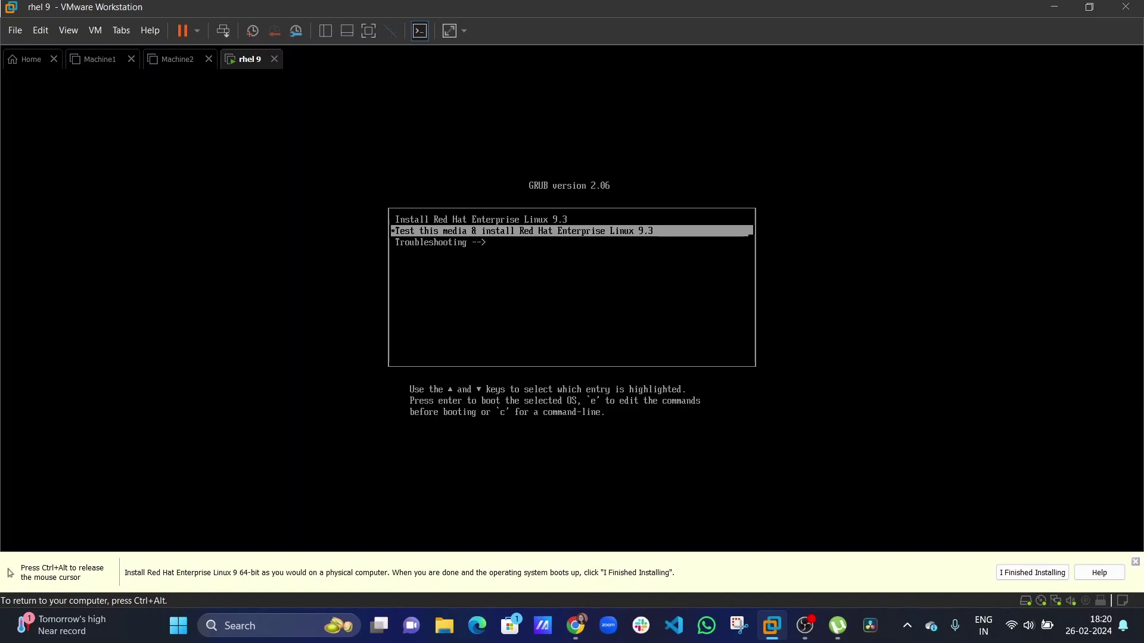
{"action": "key", "text": "Up"}
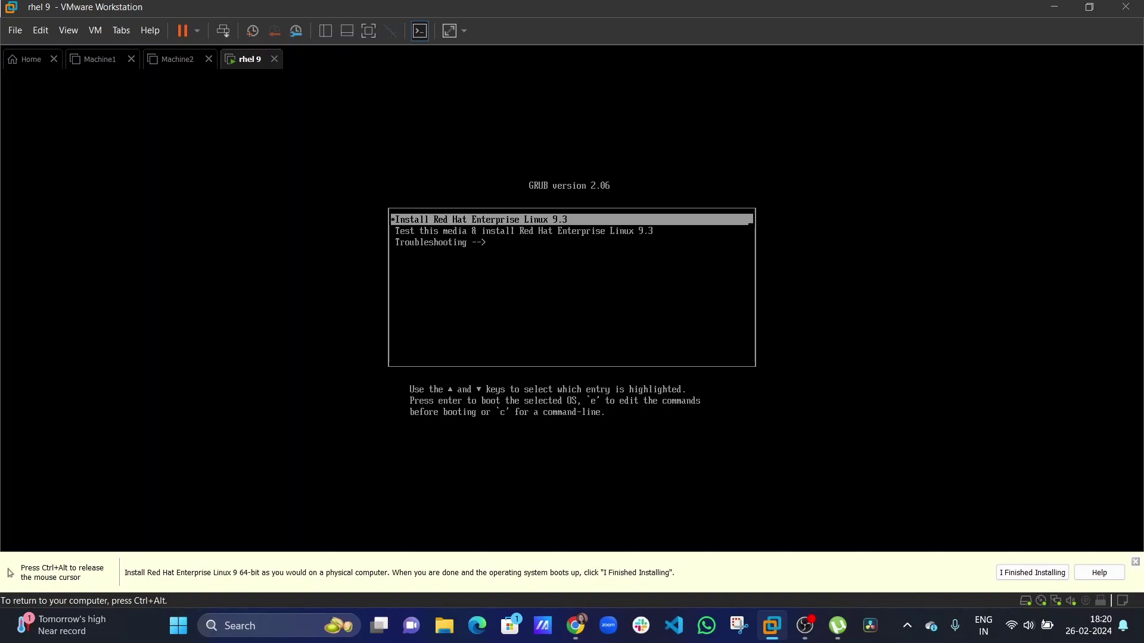
{"action": "key", "text": "Down"}
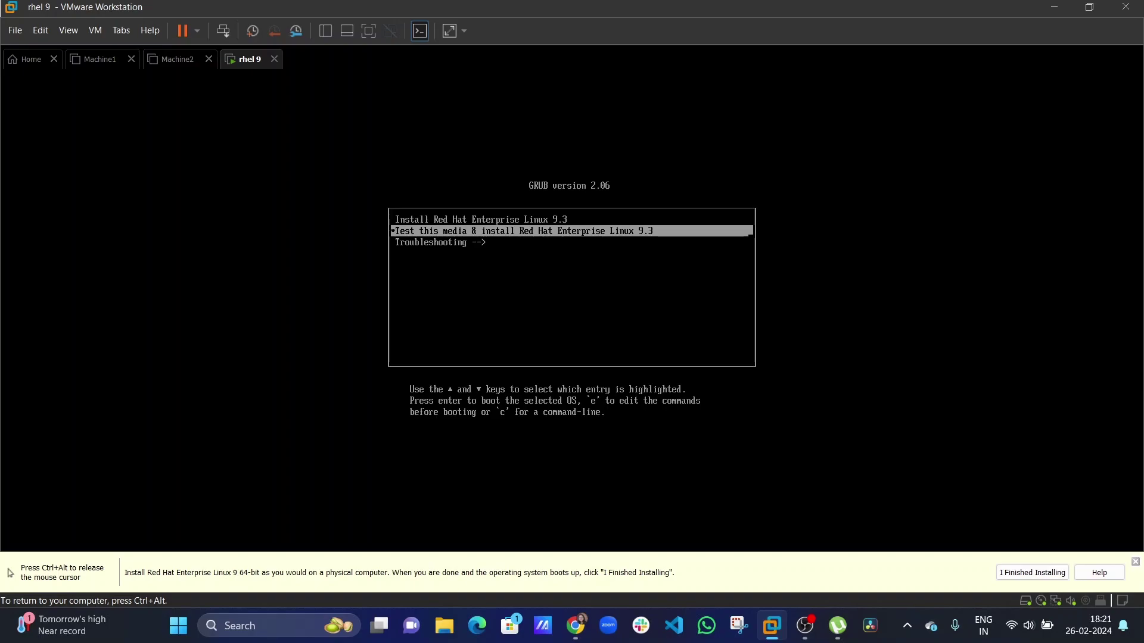
{"action": "key", "text": "Up"}
{"action": "key", "text": "Down"}
{"action": "key", "text": "Down"}
{"action": "key", "text": "Up"}
{"action": "key", "text": "Down"}
{"action": "key", "text": "Up"}
{"action": "key", "text": "Up"}
{"action": "key", "text": "Down"}
{"action": "key", "text": "Down"}
{"action": "key", "text": "Up"}
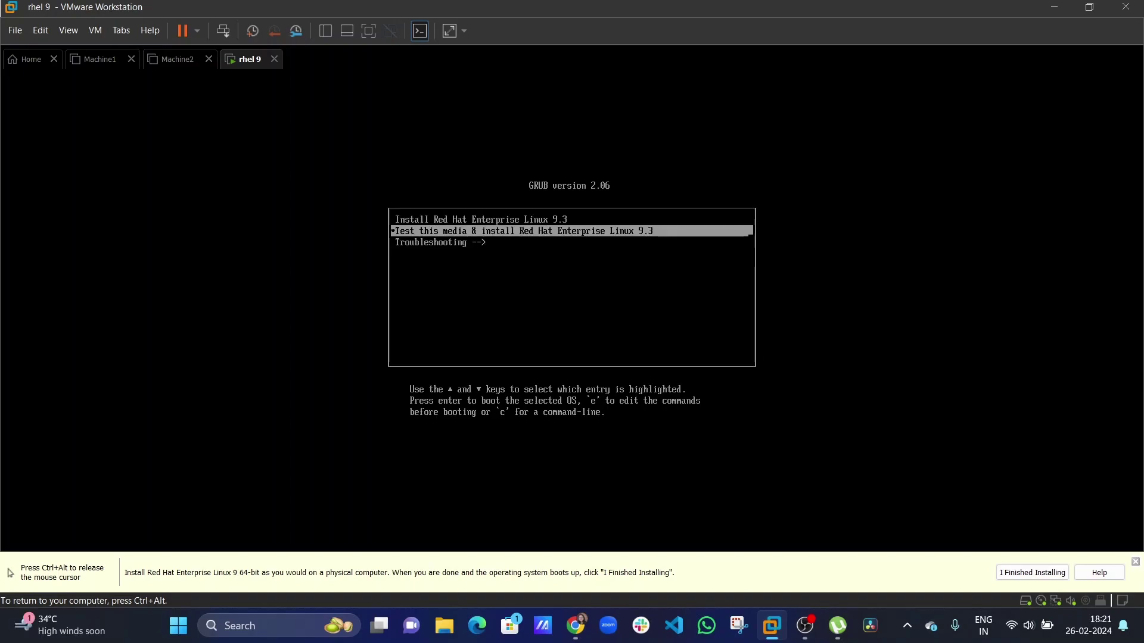
{"action": "key", "text": "Up"}
{"action": "key", "text": "Down"}
{"action": "key", "text": "Up"}
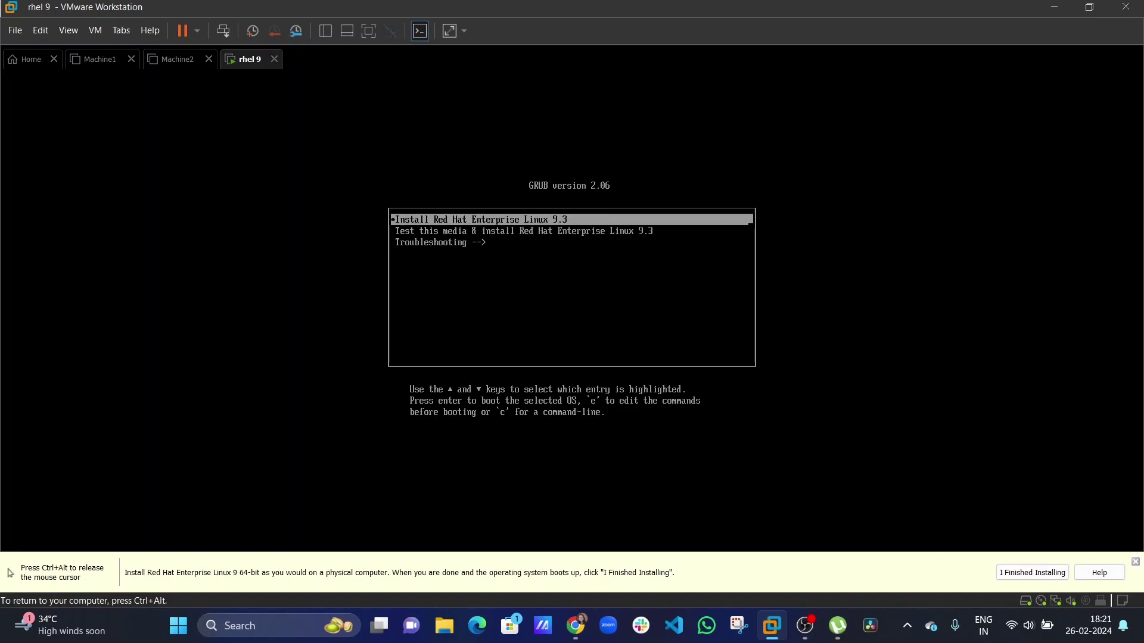
{"action": "key", "text": "Return"}
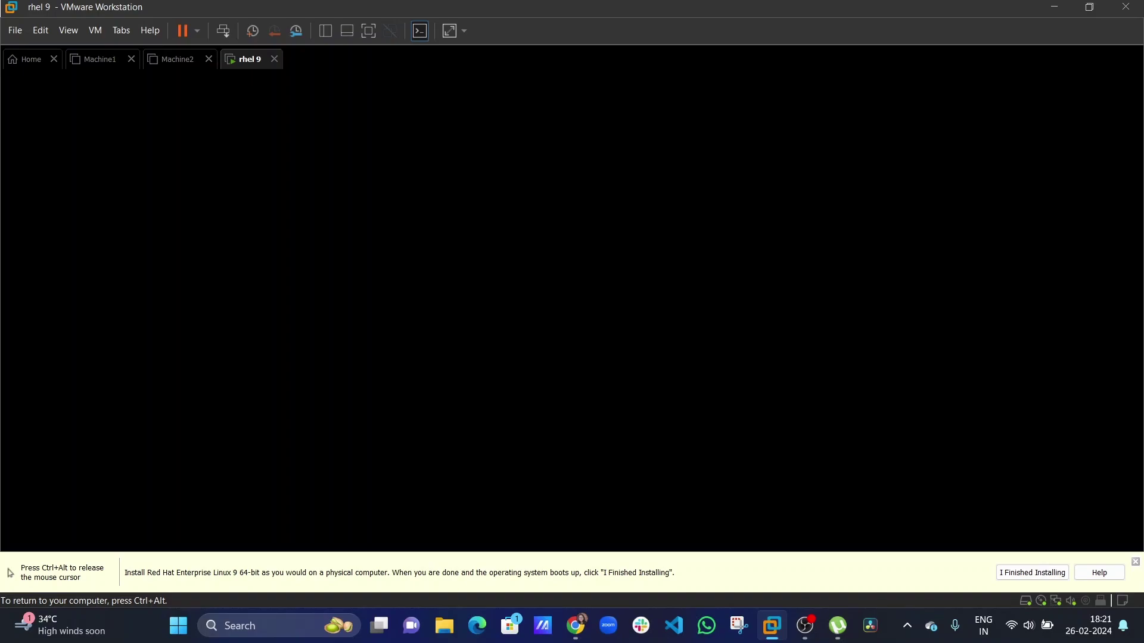
Release input to the host with Ctrl+Alt and close the yellow installation hint bar.
{"action": "key", "text": "ctrl+alt"}
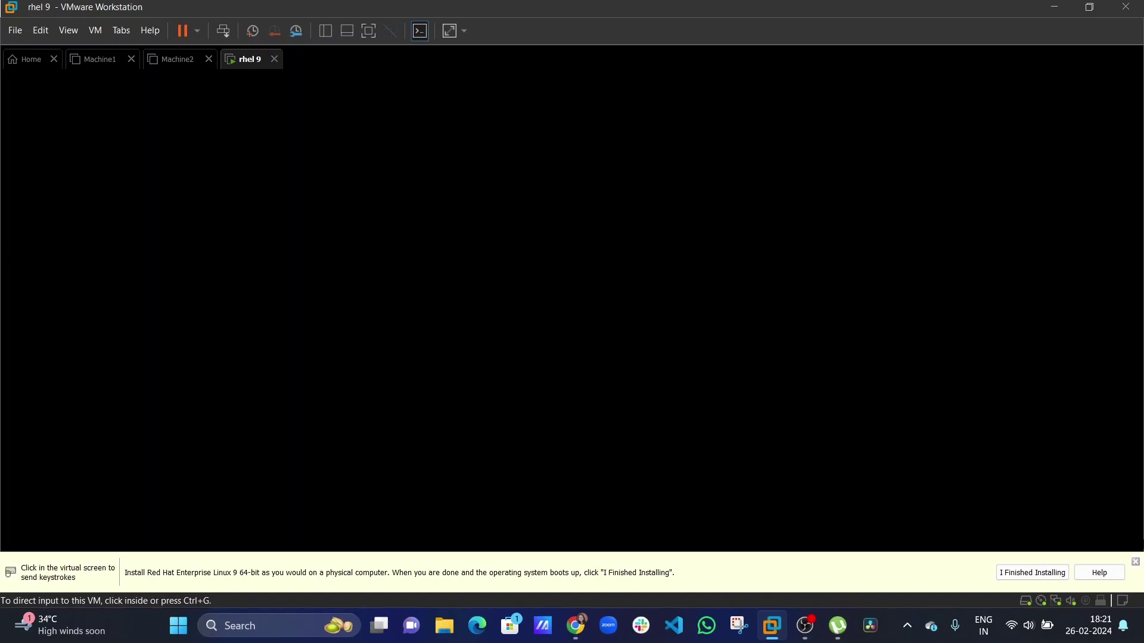
{"action": "left_click", "coordinate": [1135, 561]}
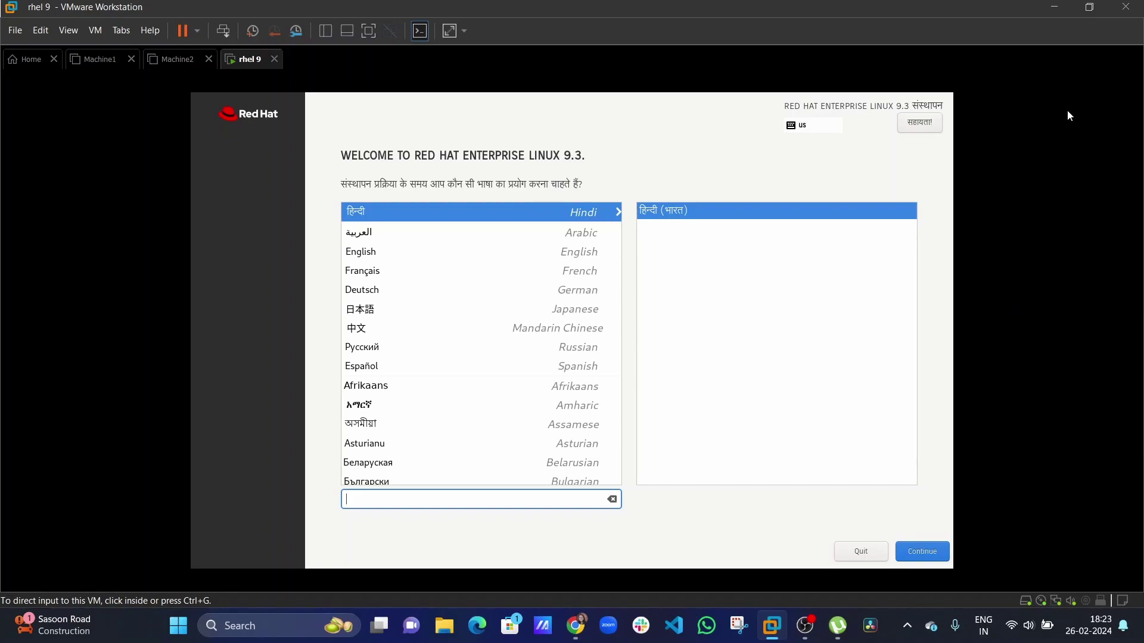
Choose English as the installer language and continue to the Installation Summary.
{"action": "left_click", "coordinate": [1050, 315]}
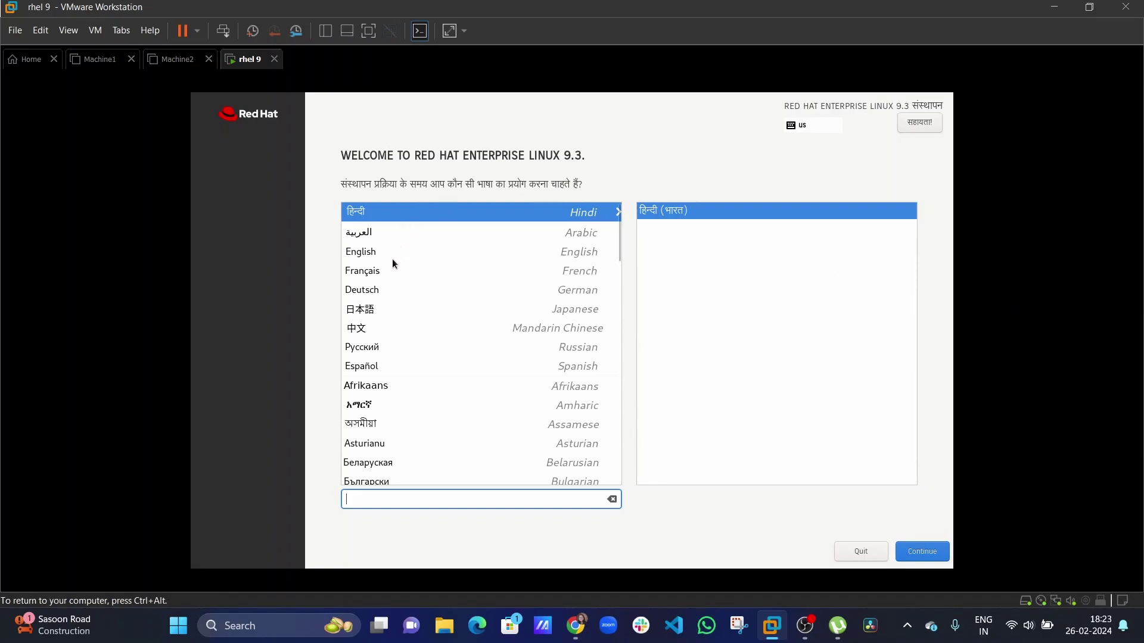
{"action": "left_click", "coordinate": [380, 246]}
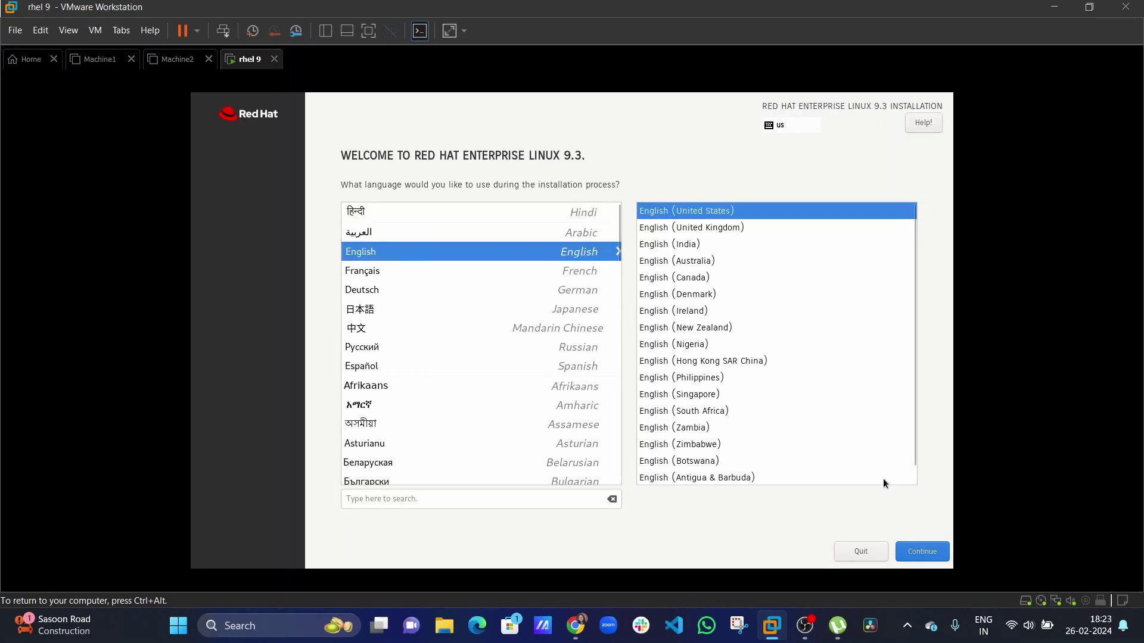
{"action": "left_click", "coordinate": [944, 554]}
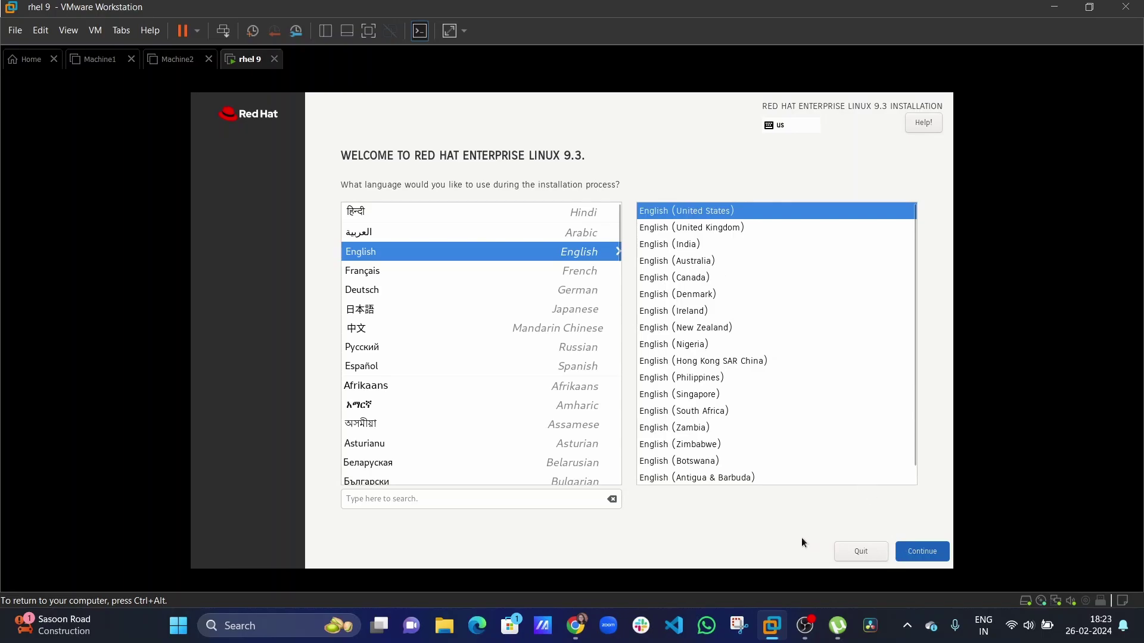
{"action": "left_click", "coordinate": [916, 555]}
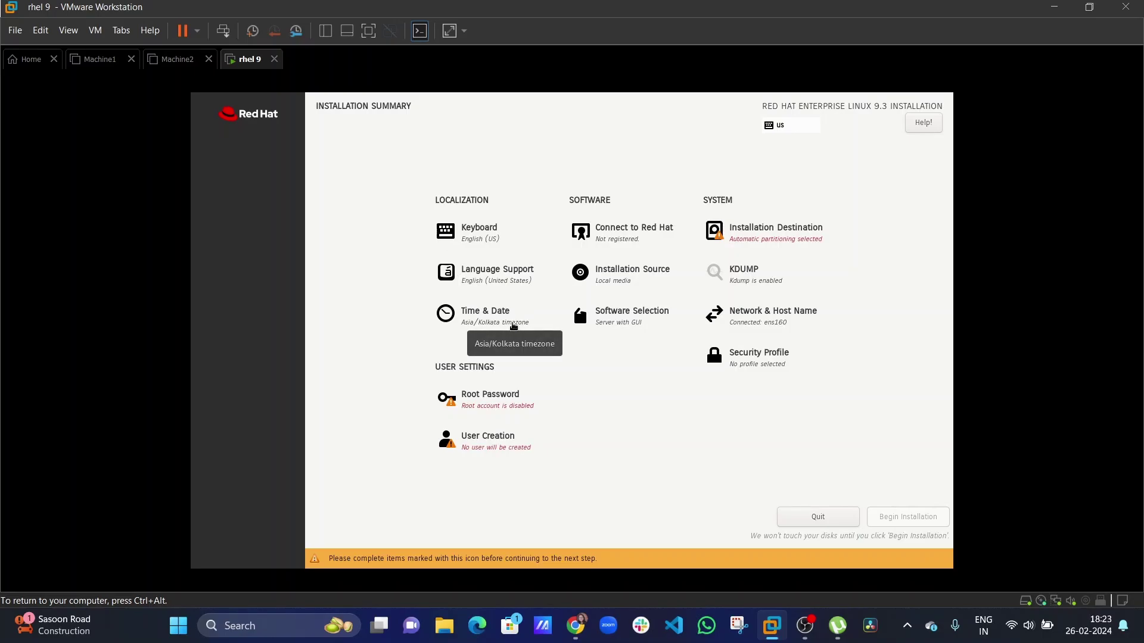
Set the timezone to Region Asia, City Kolkata on the Time & Date map.
{"action": "left_click", "coordinate": [513, 326]}
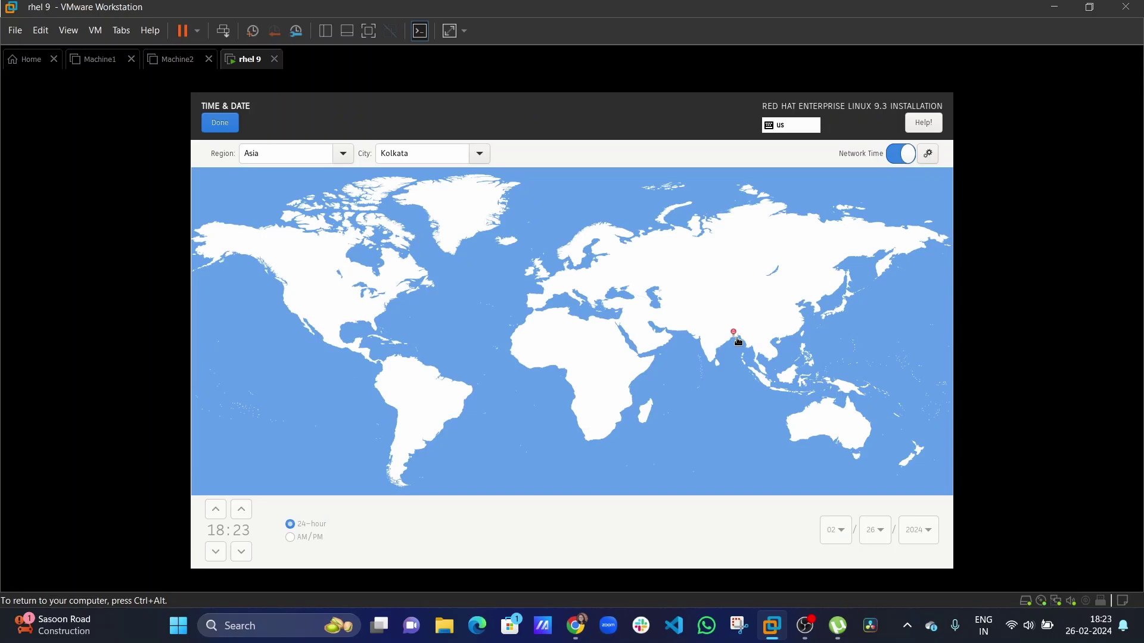
{"action": "left_click", "coordinate": [395, 281]}
{"action": "left_click", "coordinate": [558, 323]}
{"action": "left_click", "coordinate": [707, 275]}
{"action": "left_click", "coordinate": [722, 342]}
{"action": "left_click", "coordinate": [224, 125]}
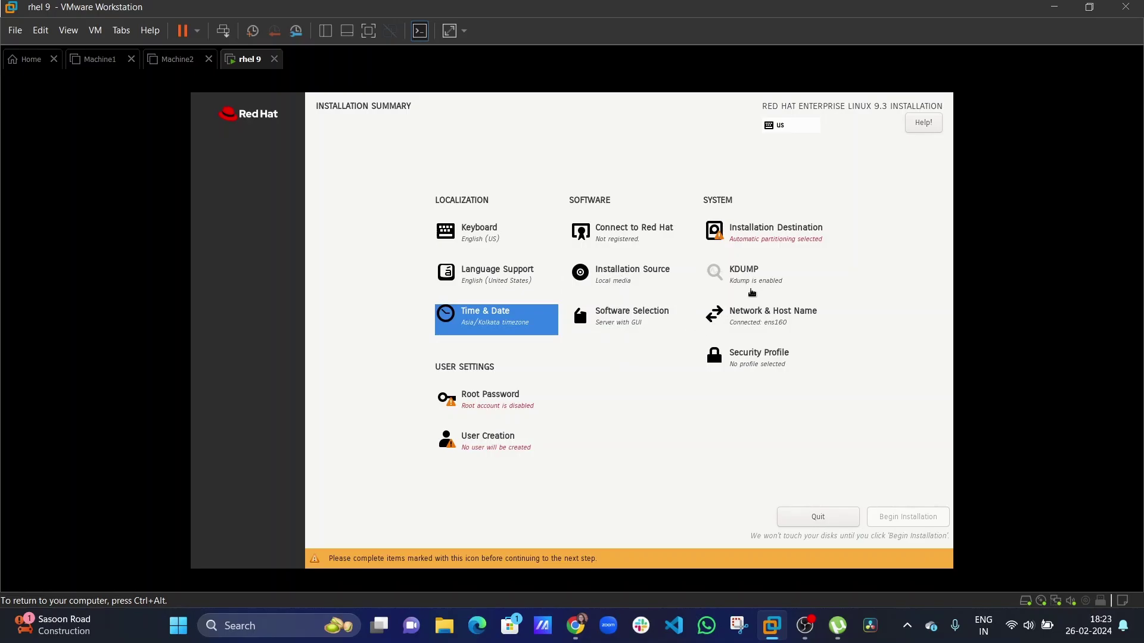
Accept the 20 GiB NVMe disk with automatic partitioning as installation destination.
{"action": "left_click", "coordinate": [760, 233]}
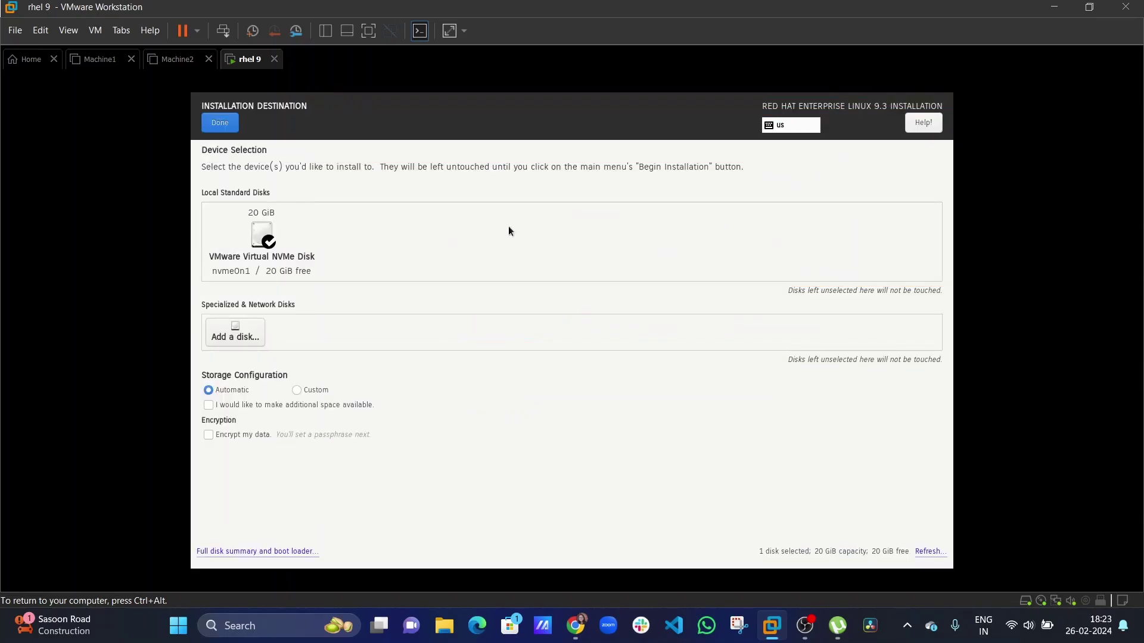
{"action": "left_click", "coordinate": [220, 126]}
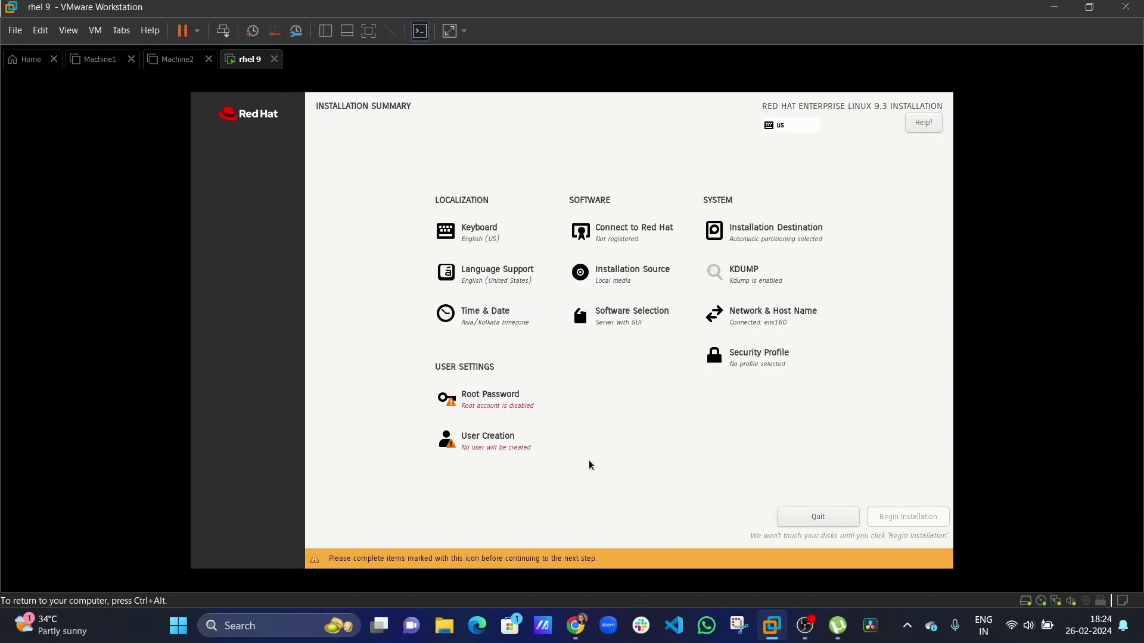
Enter and confirm the root password, accepting the short-password warning.
{"action": "left_click", "coordinate": [516, 396]}
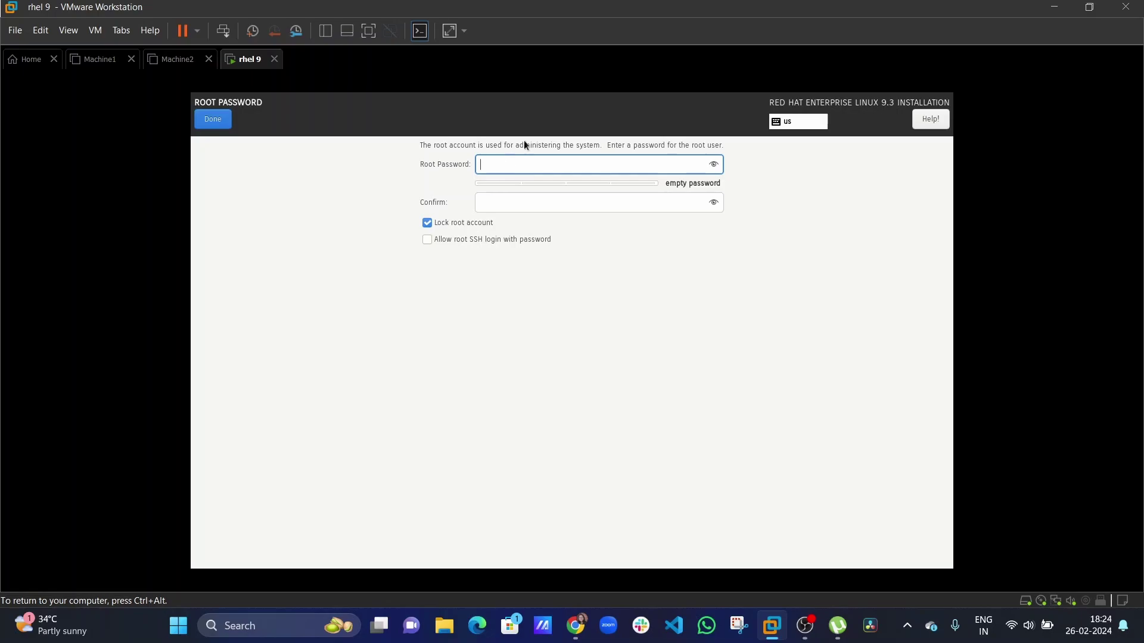
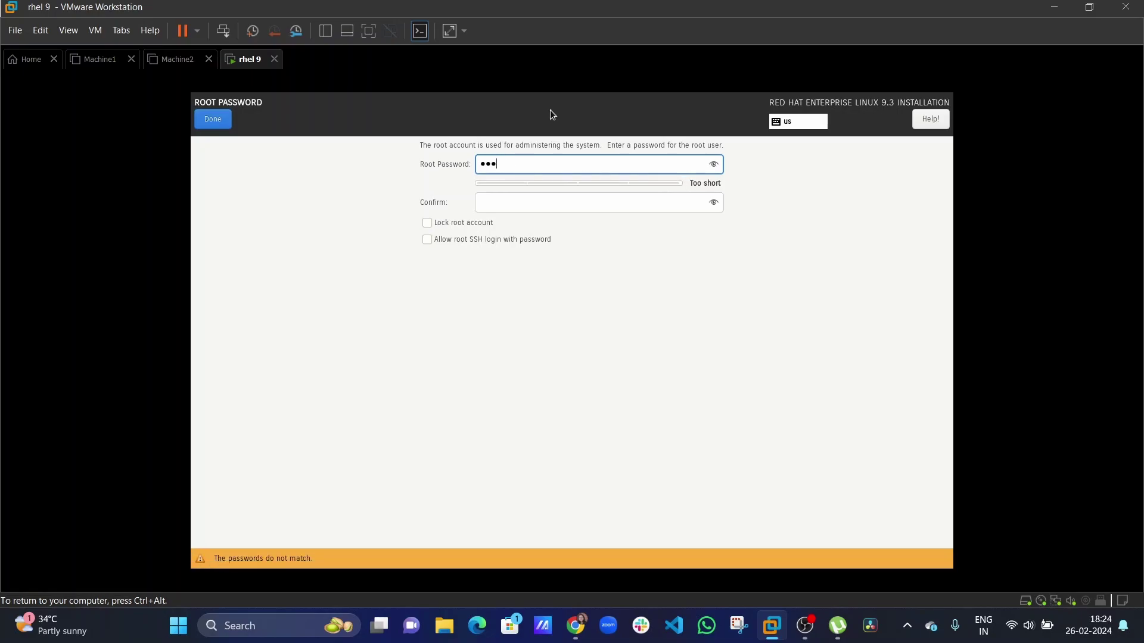
{"action": "left_click", "coordinate": [548, 202]}
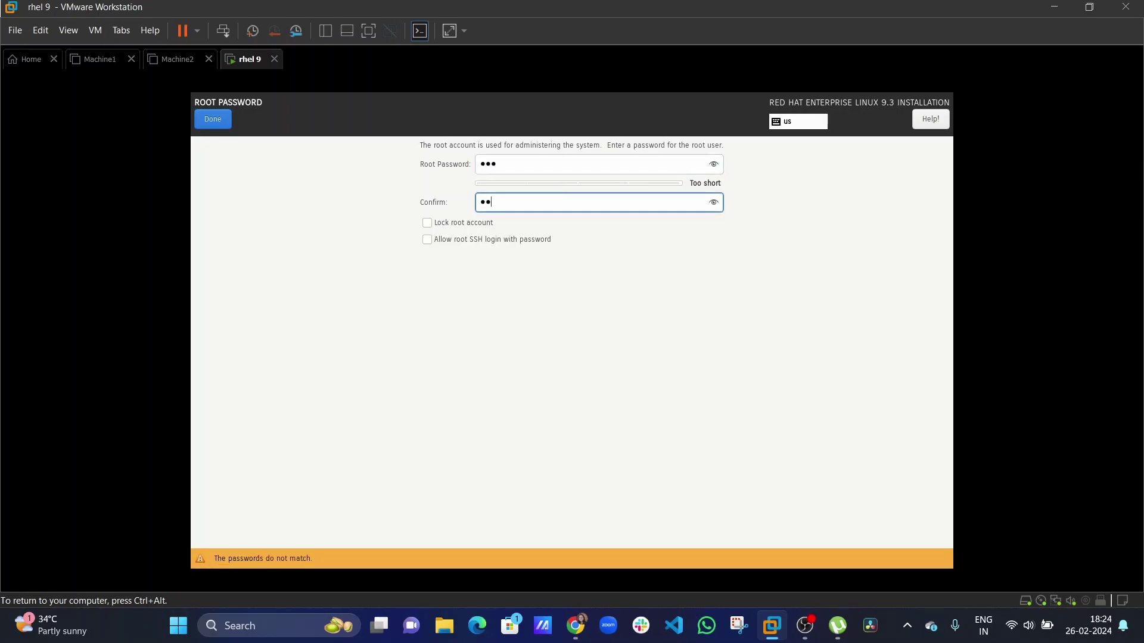
{"action": "left_click", "coordinate": [222, 123]}
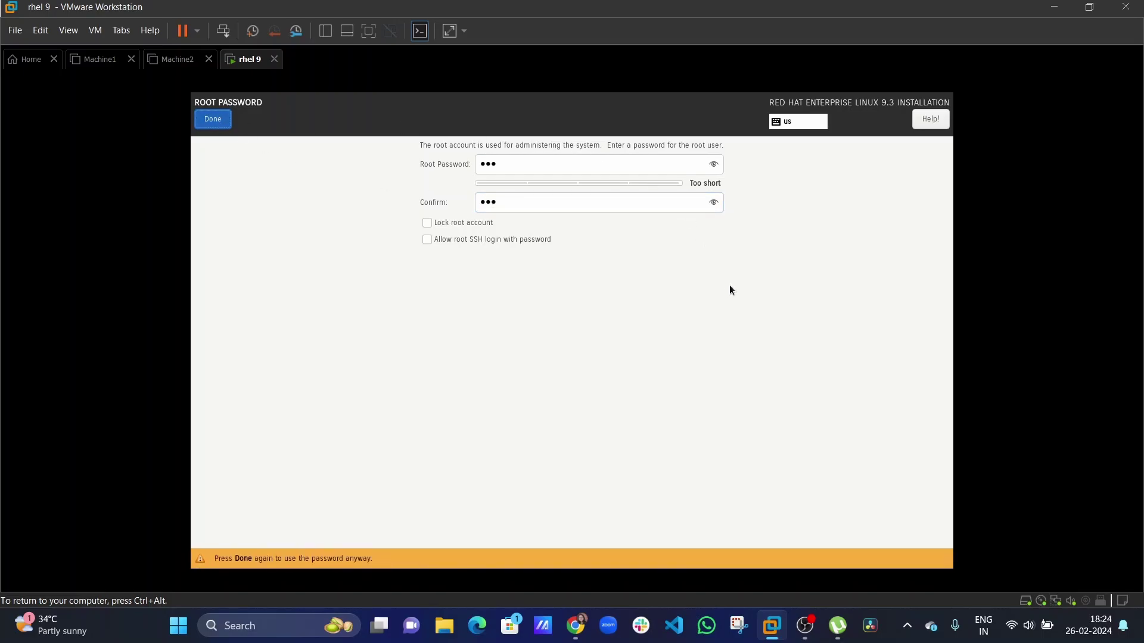
{"action": "key", "text": "Return"}
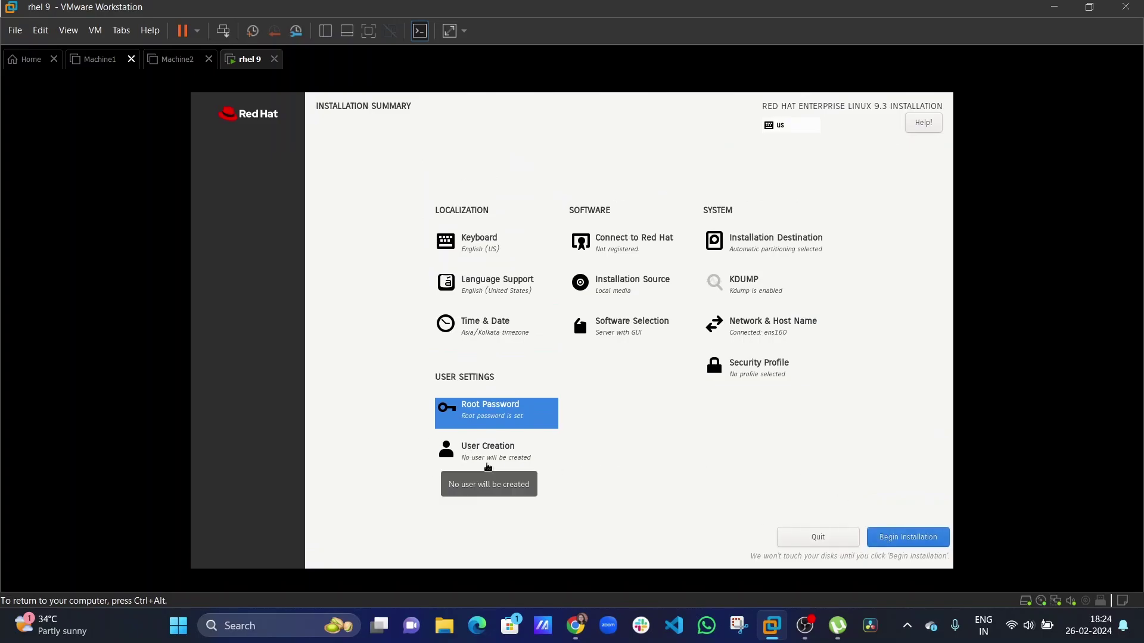
{"action": "left_click", "coordinate": [487, 453]}
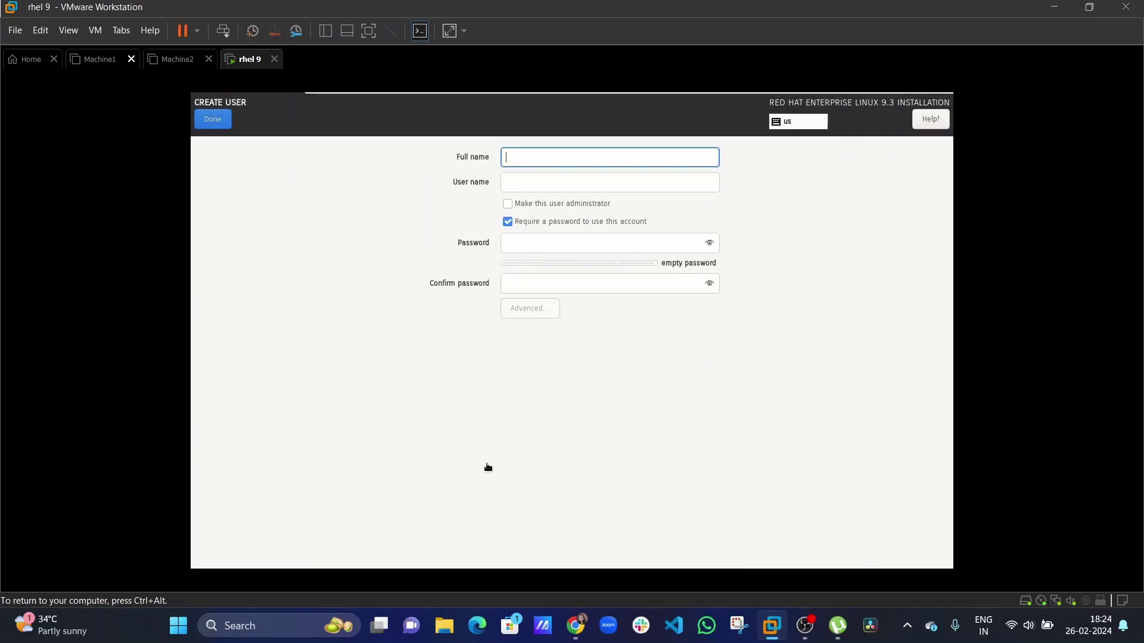
Skip user creation, begin the RHEL 9.3 installation, then quit it and release input.
{"action": "left_click", "coordinate": [200, 125]}
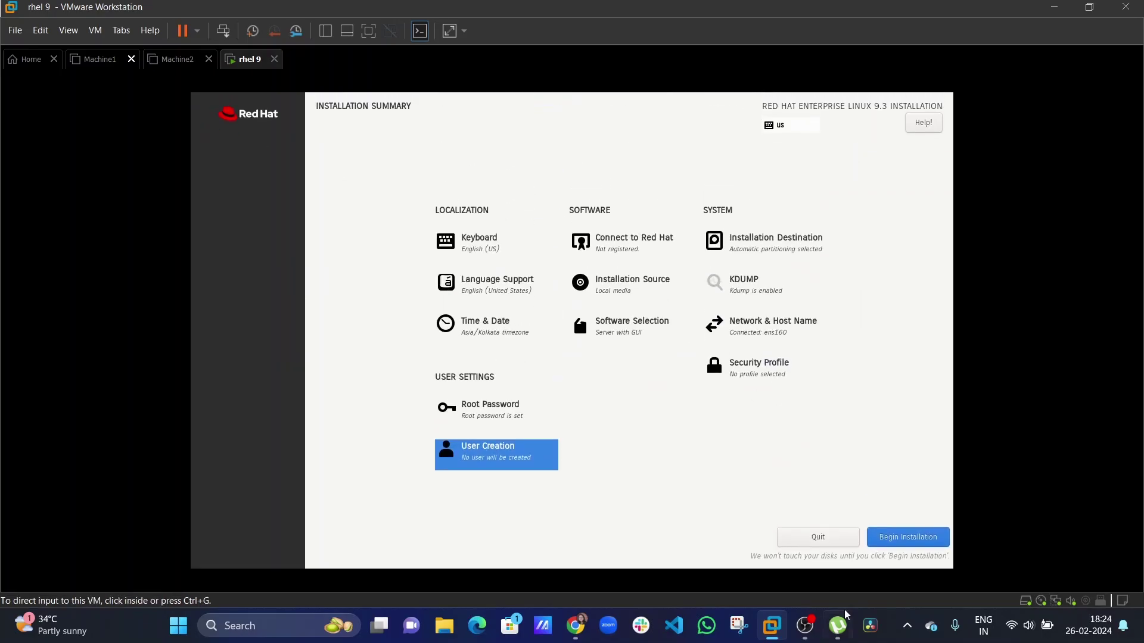
{"action": "left_click", "coordinate": [908, 537]}
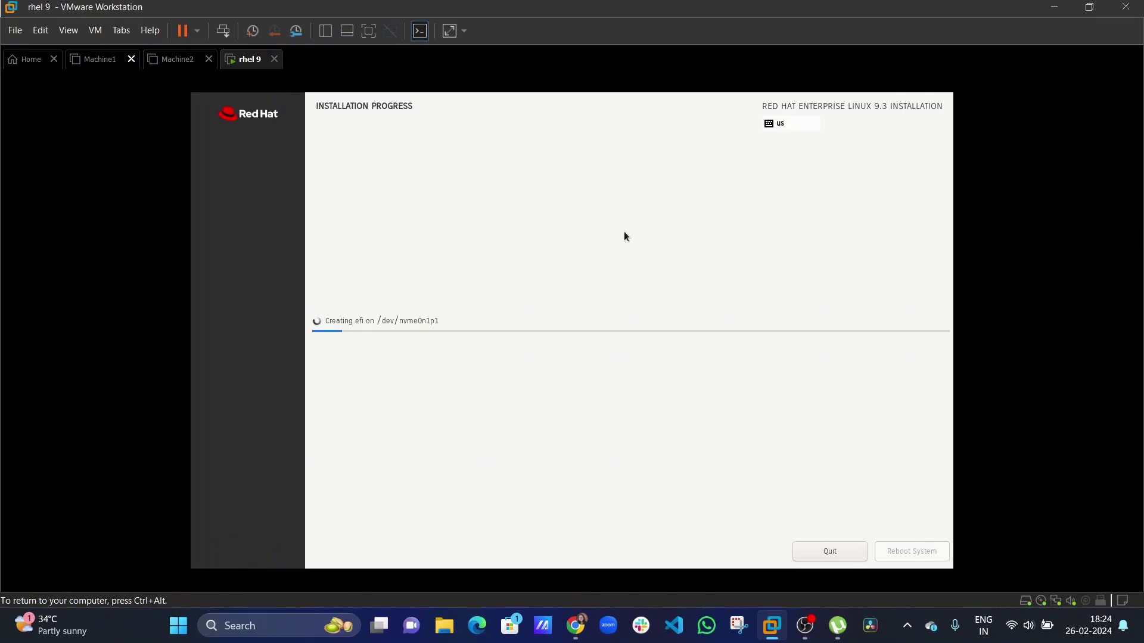
{"action": "left_click", "coordinate": [817, 559]}
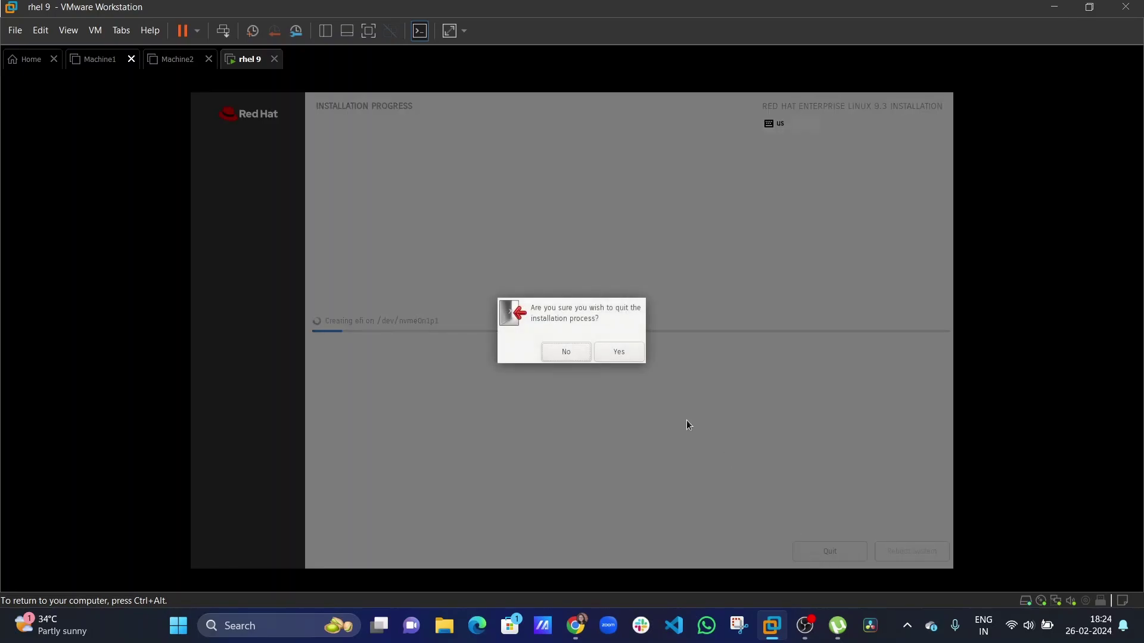
{"action": "left_click", "coordinate": [617, 353]}
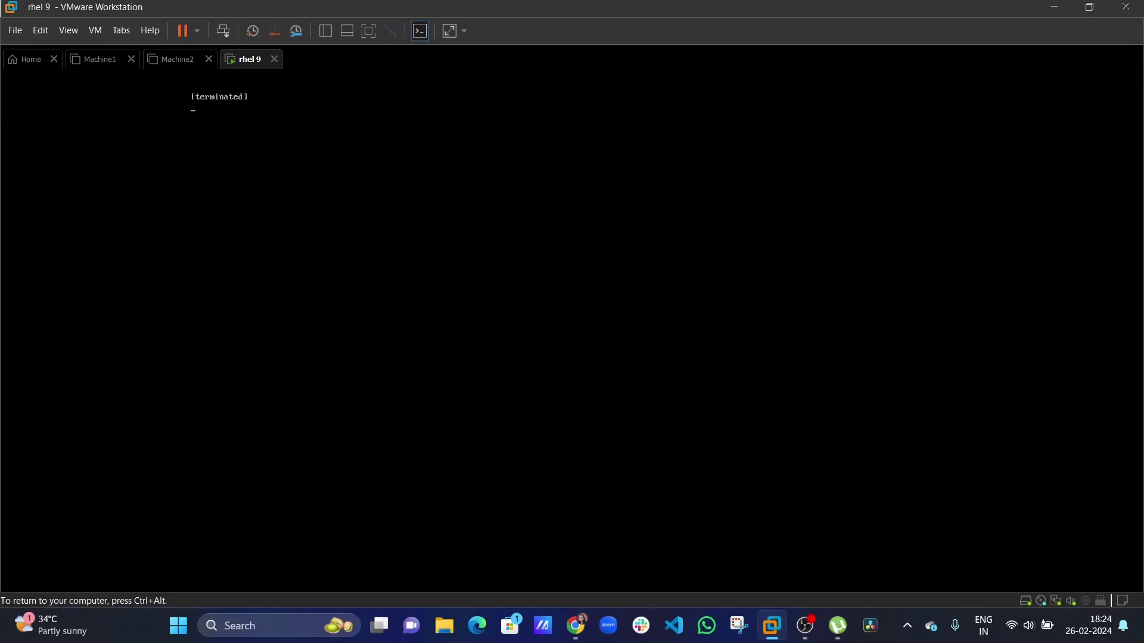
{"action": "key", "text": "ctrl+alt"}
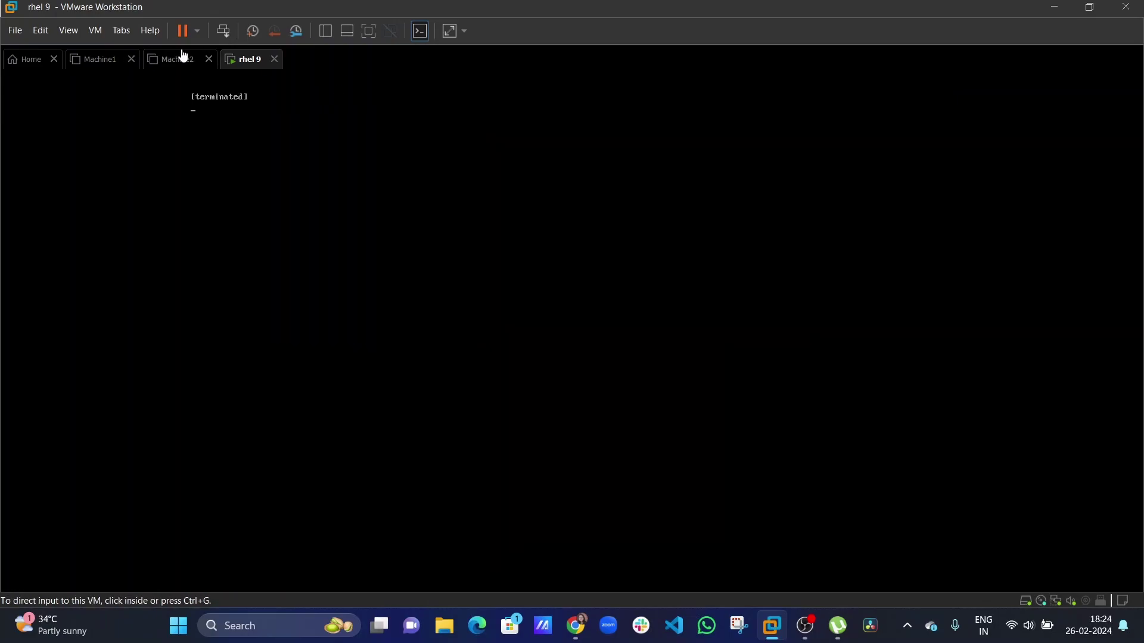
Power on Machine1, suspend and close the rhel 9 tab, and return Home.
{"action": "left_click", "coordinate": [178, 59]}
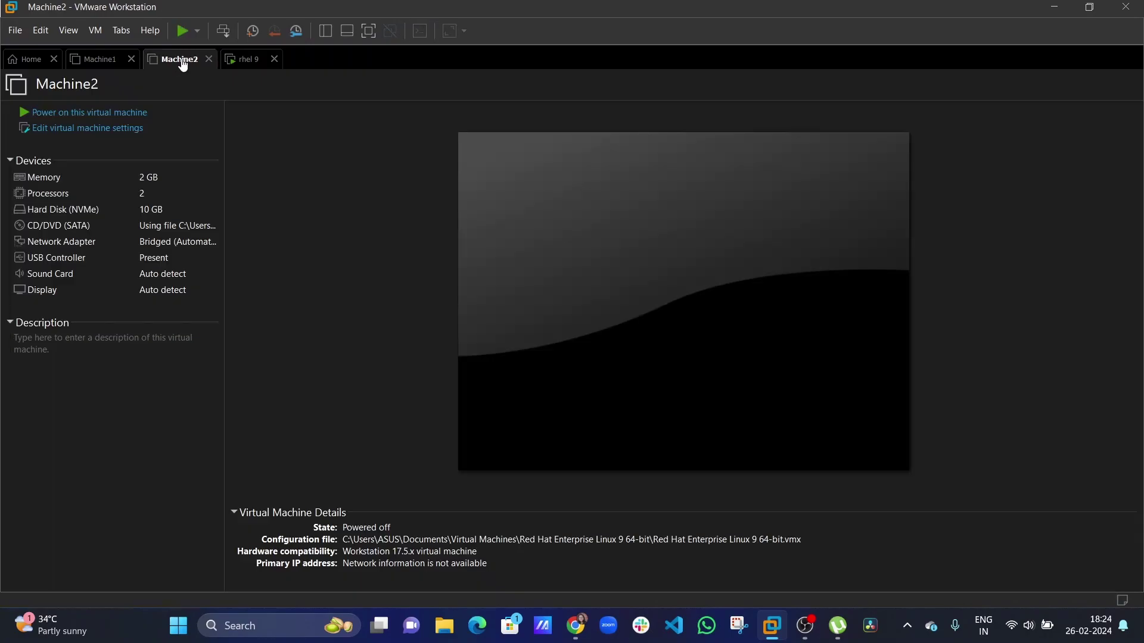
{"action": "left_click", "coordinate": [72, 59]}
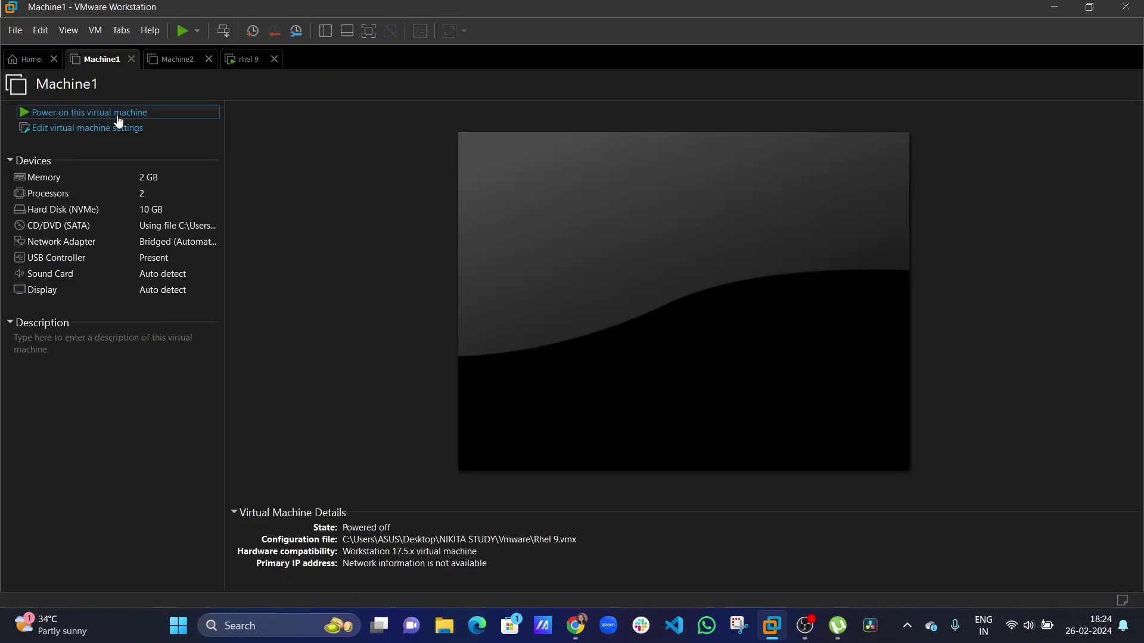
{"action": "left_click", "coordinate": [117, 113]}
{"action": "left_click", "coordinate": [257, 67]}
{"action": "left_click", "coordinate": [274, 59]}
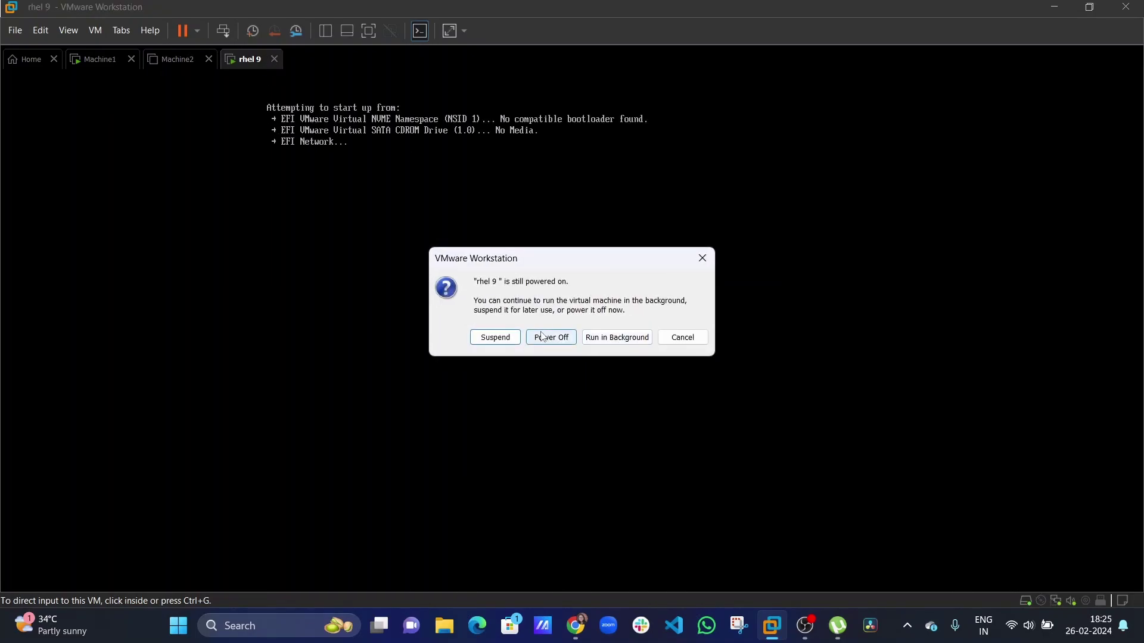
{"action": "left_click", "coordinate": [487, 339]}
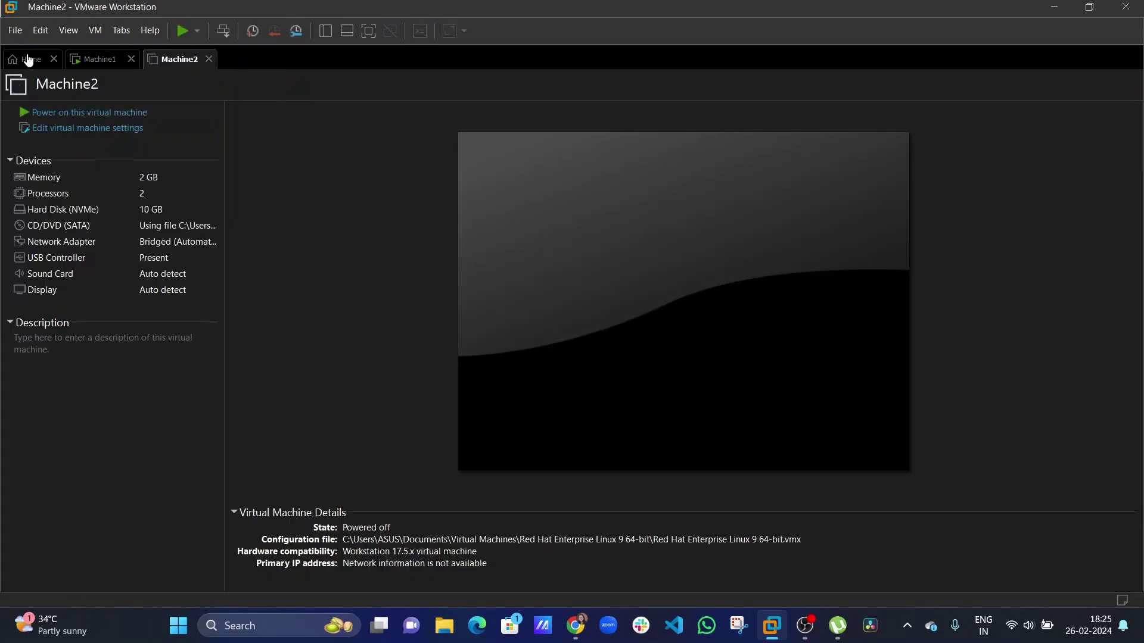
{"action": "left_click", "coordinate": [29, 60]}
Browse the File and Edit menus and Open dialogs, then switch to Machine1's console.
{"action": "left_click", "coordinate": [24, 33]}
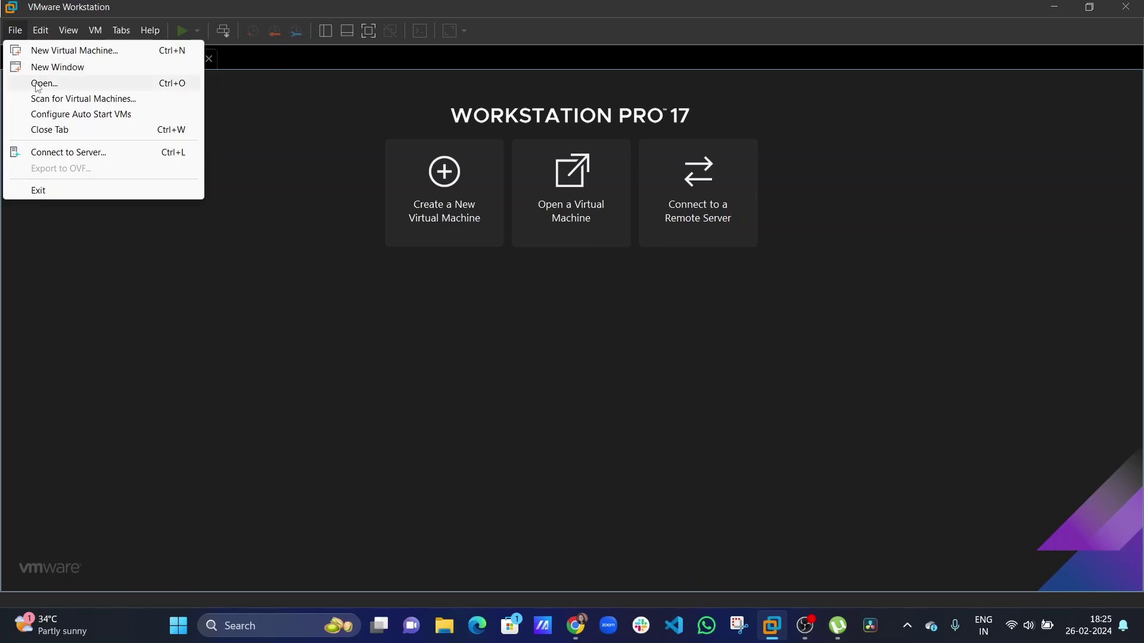
{"action": "left_click", "coordinate": [34, 83]}
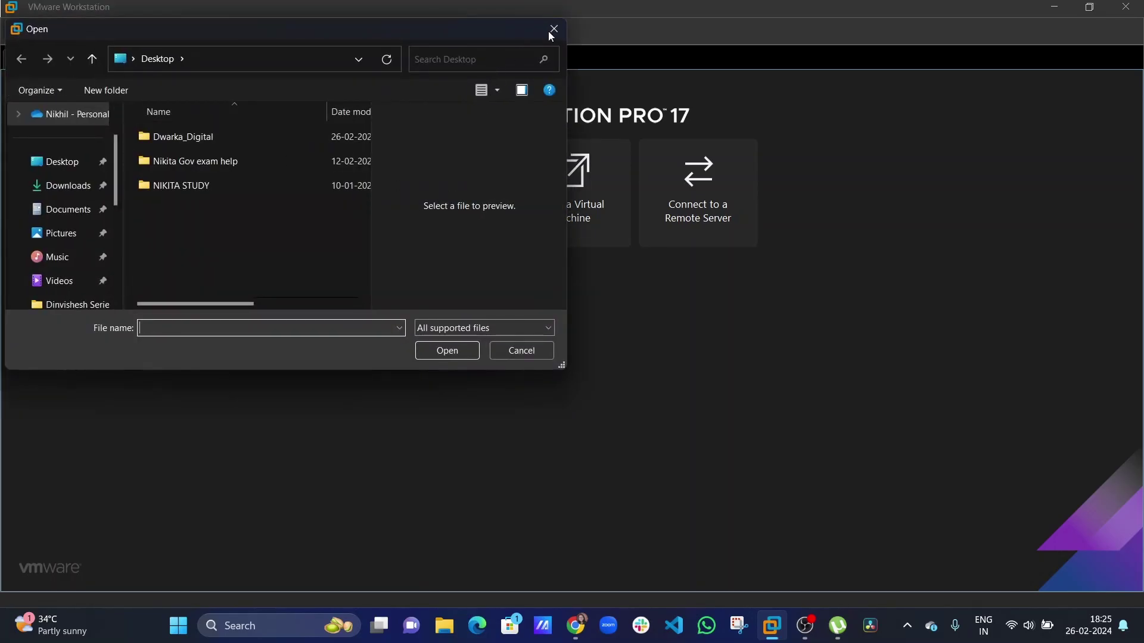
{"action": "left_click", "coordinate": [545, 32]}
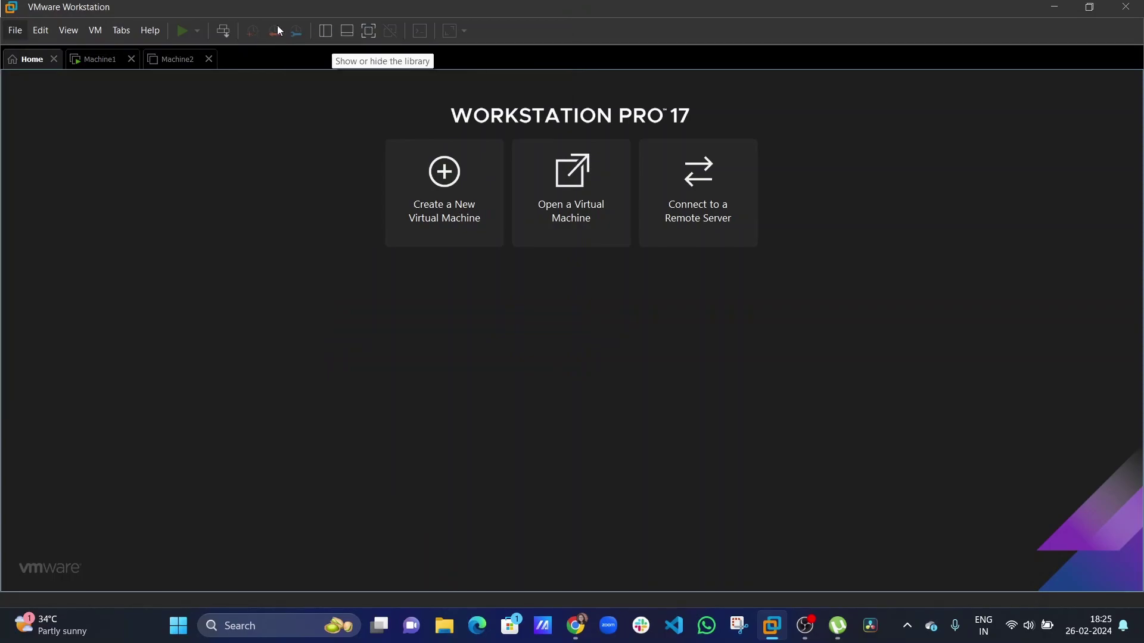
{"action": "left_click", "coordinate": [41, 31]}
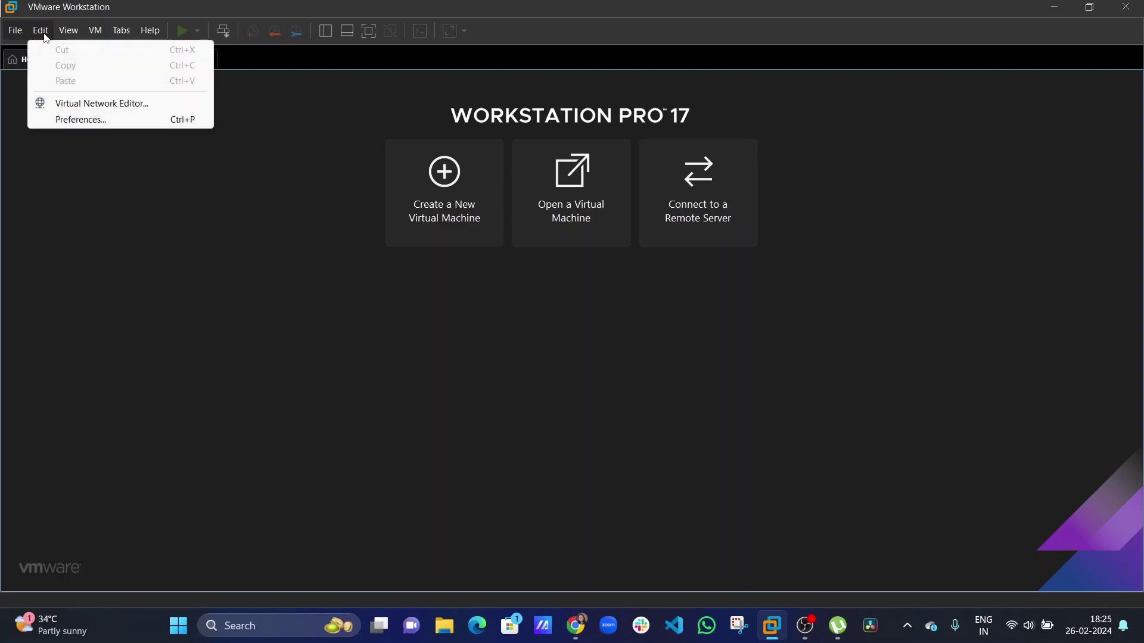
{"action": "left_click", "coordinate": [16, 204]}
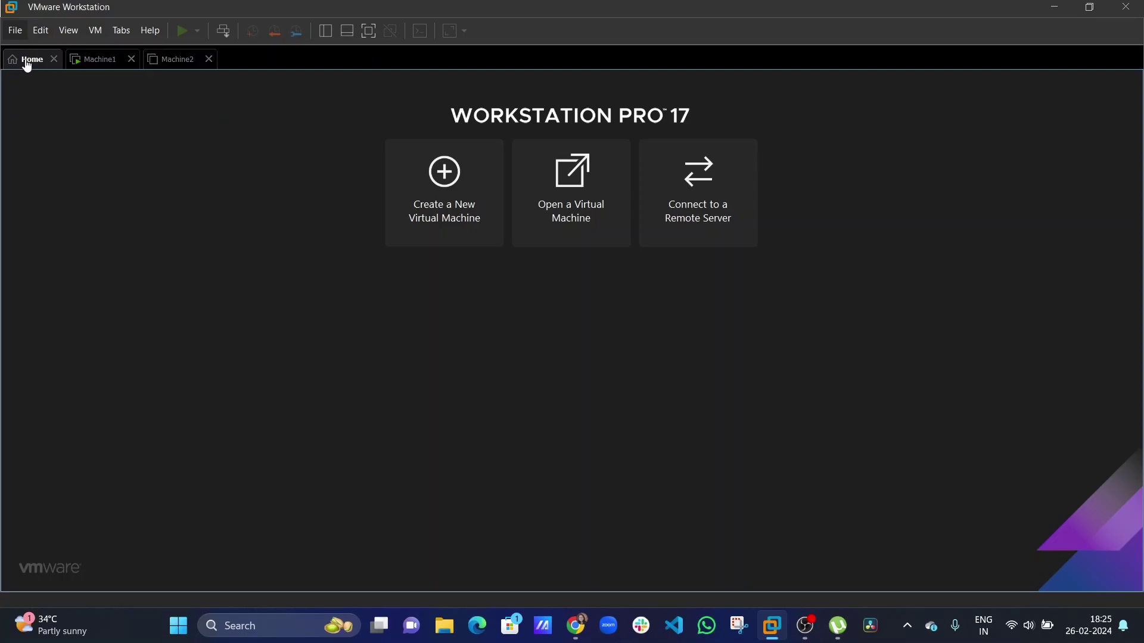
{"action": "left_click", "coordinate": [587, 205]}
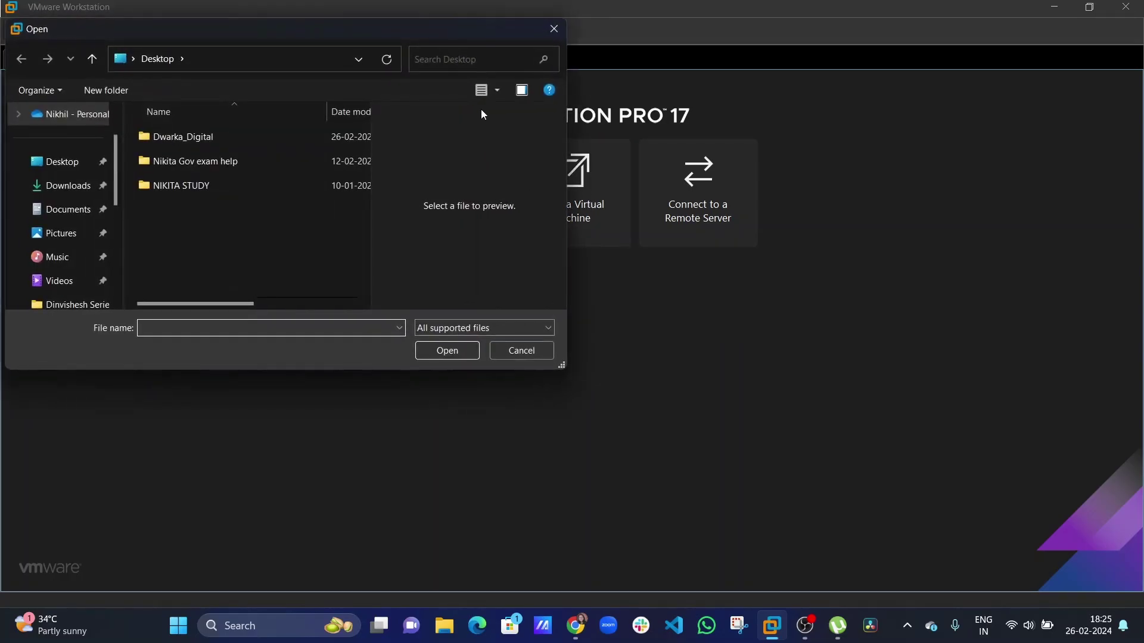
{"action": "left_click", "coordinate": [554, 31]}
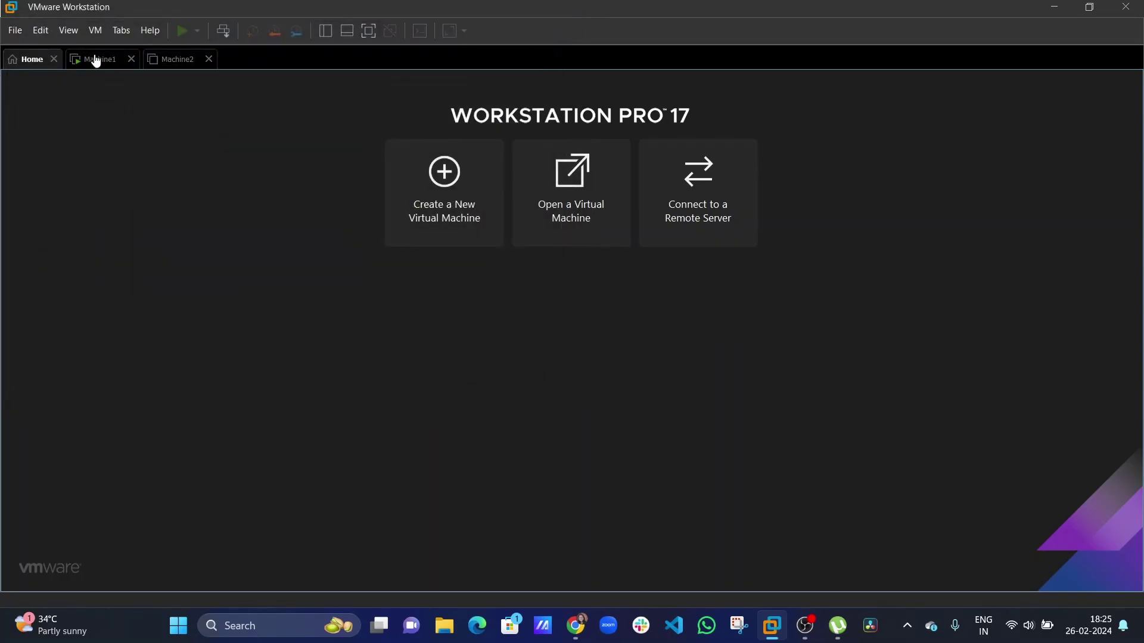
{"action": "left_click", "coordinate": [95, 59]}
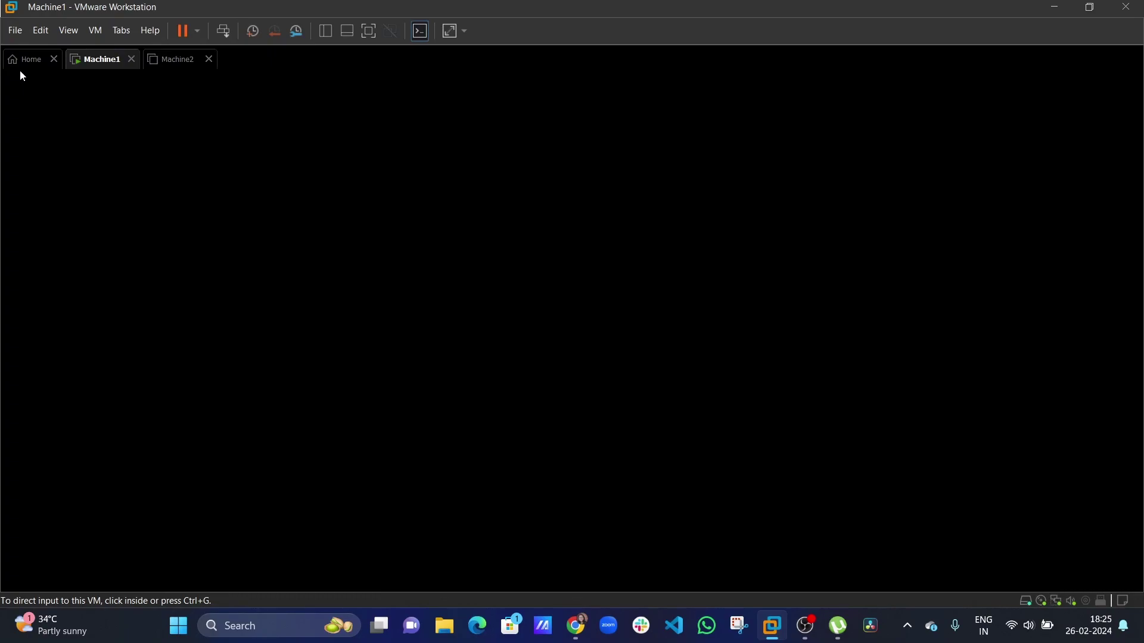
In the Library, start removing rhel 9 via its context menu, then cancel.
{"action": "left_click", "coordinate": [335, 31]}
{"action": "left_click", "coordinate": [49, 132]}
{"action": "right_click", "coordinate": [49, 132]}
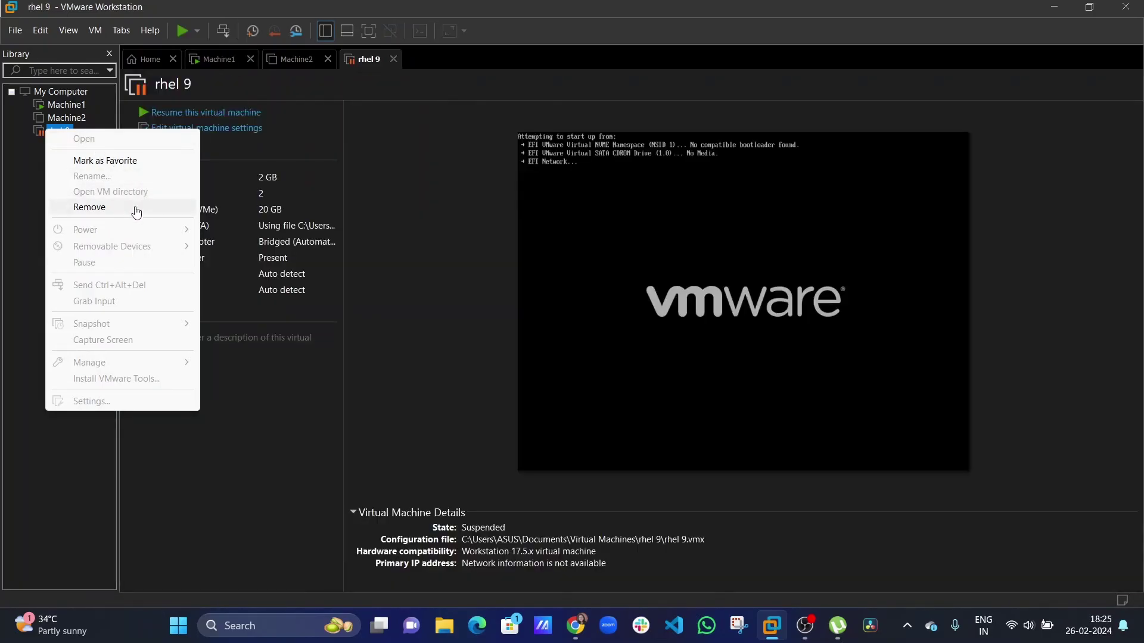
{"action": "left_click", "coordinate": [135, 208]}
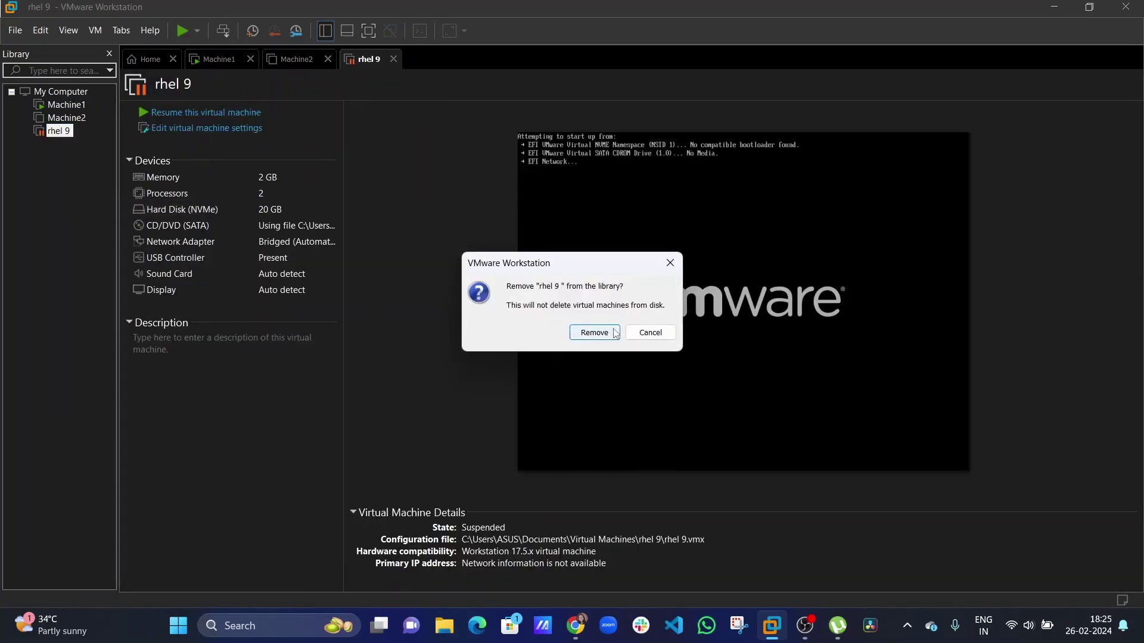
{"action": "left_click", "coordinate": [654, 333]}
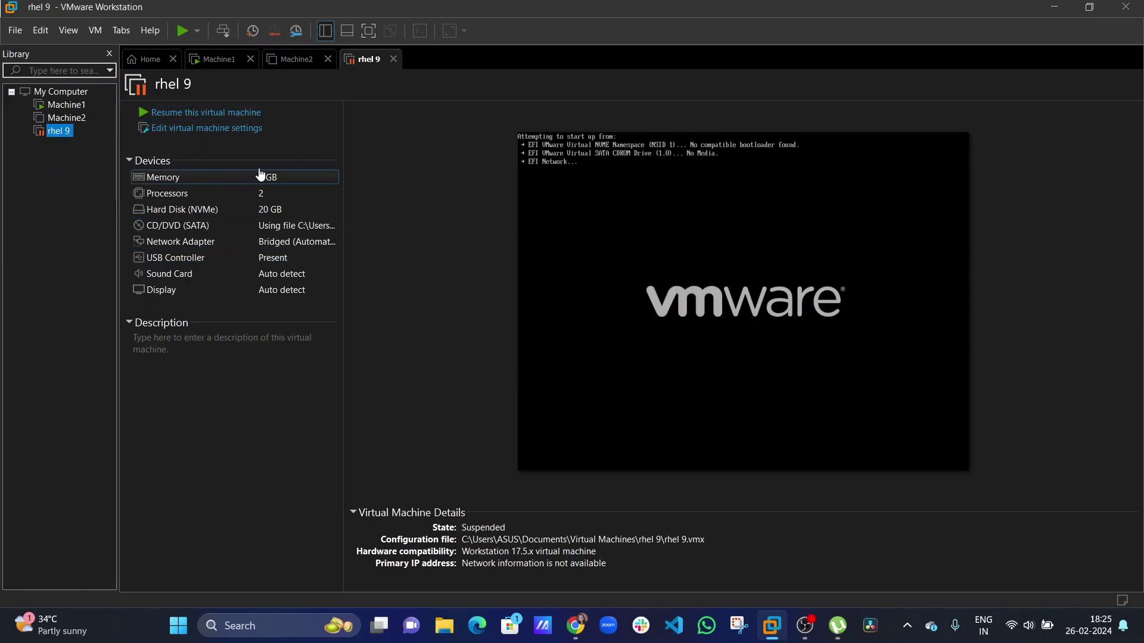
Delete rhel 9 from disk via the tab's Manage menu, then switch to Machine1.
{"action": "right_click", "coordinate": [370, 59]}
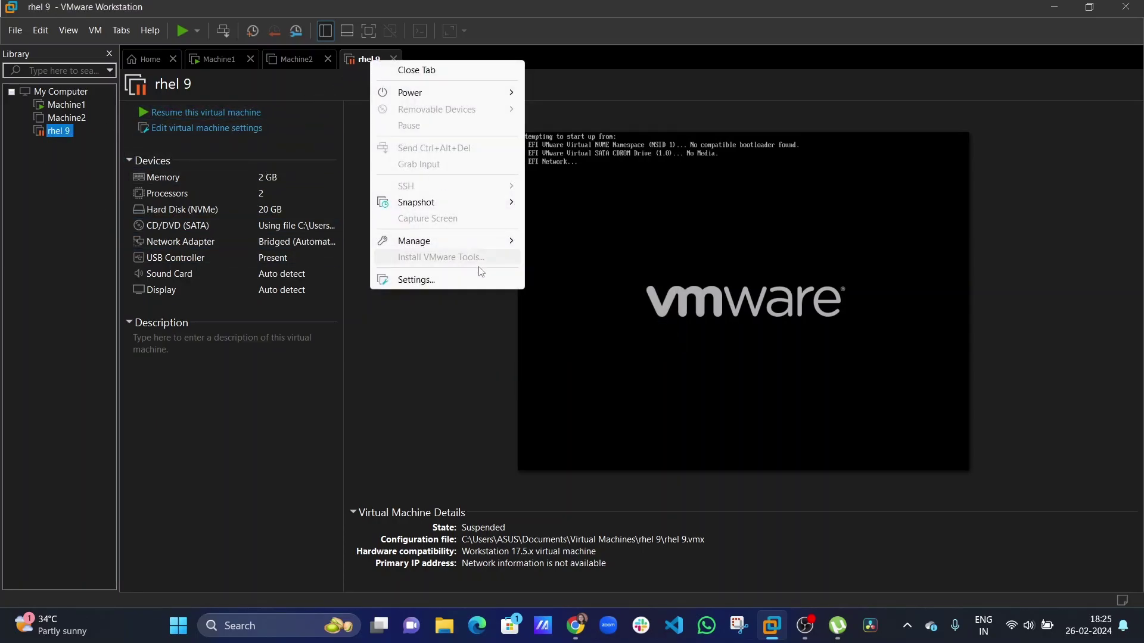
{"action": "mouse_move", "coordinate": [496, 238]}
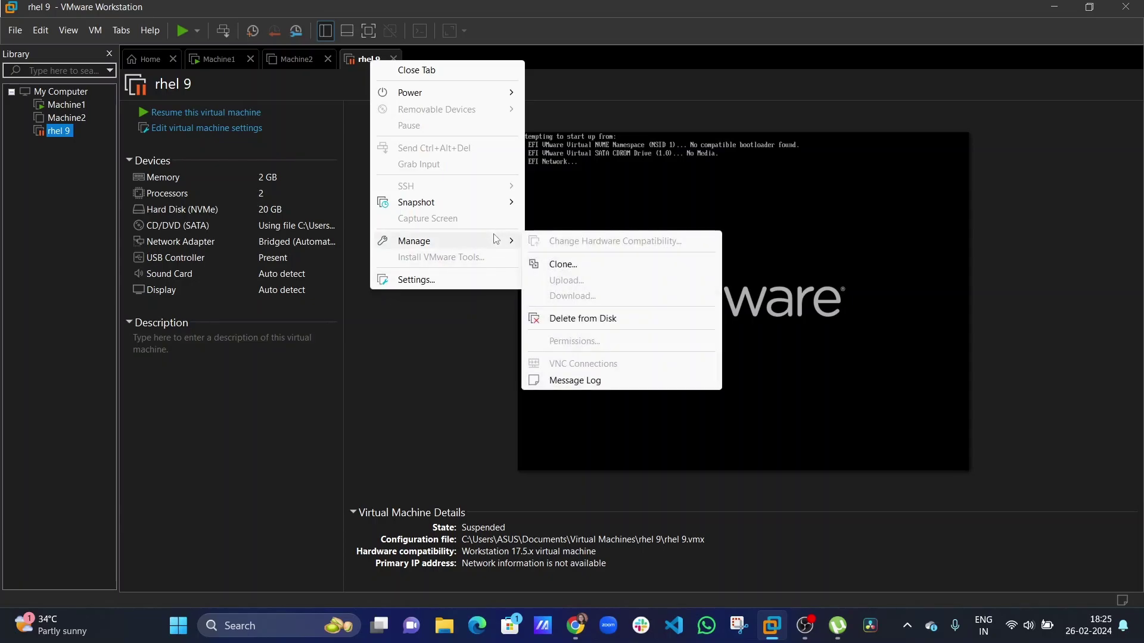
{"action": "left_click", "coordinate": [595, 321]}
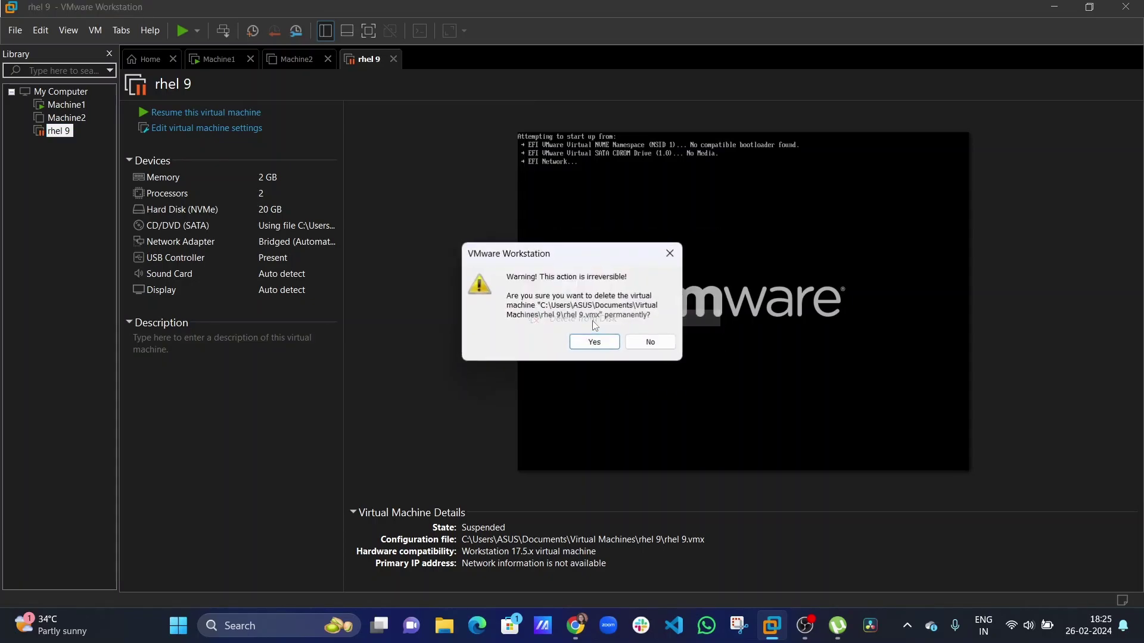
{"action": "left_click", "coordinate": [596, 341]}
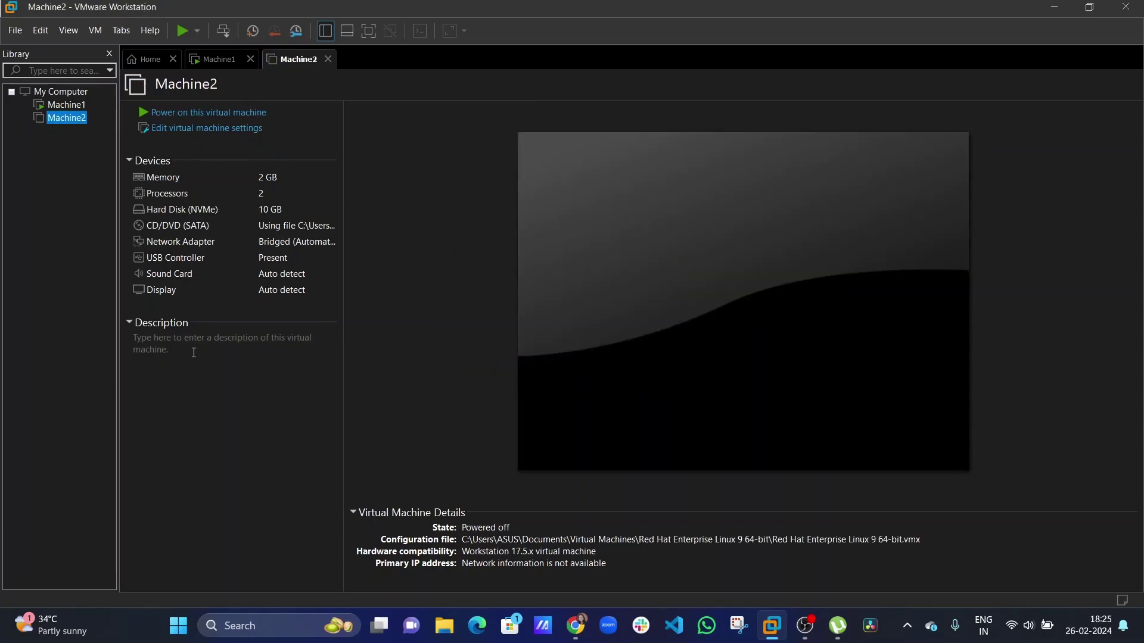
{"action": "left_click", "coordinate": [172, 410]}
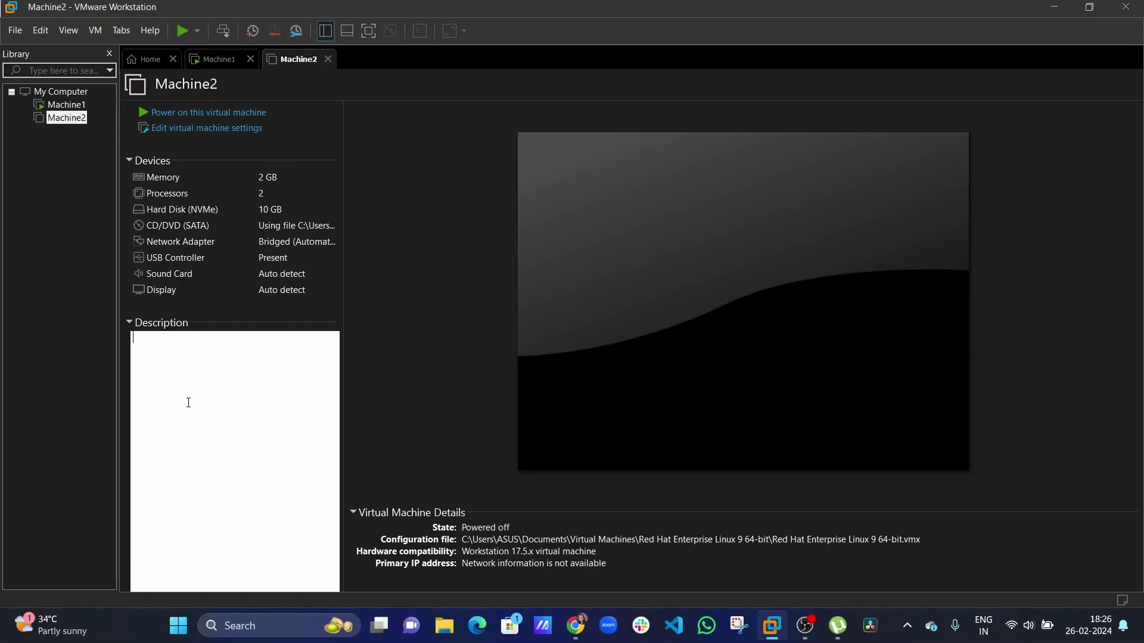
{"action": "left_click", "coordinate": [236, 62]}
Start first-boot setup, pass Privacy, skip Online Accounts, and enter full name 'root'.
{"action": "left_click", "coordinate": [807, 503]}
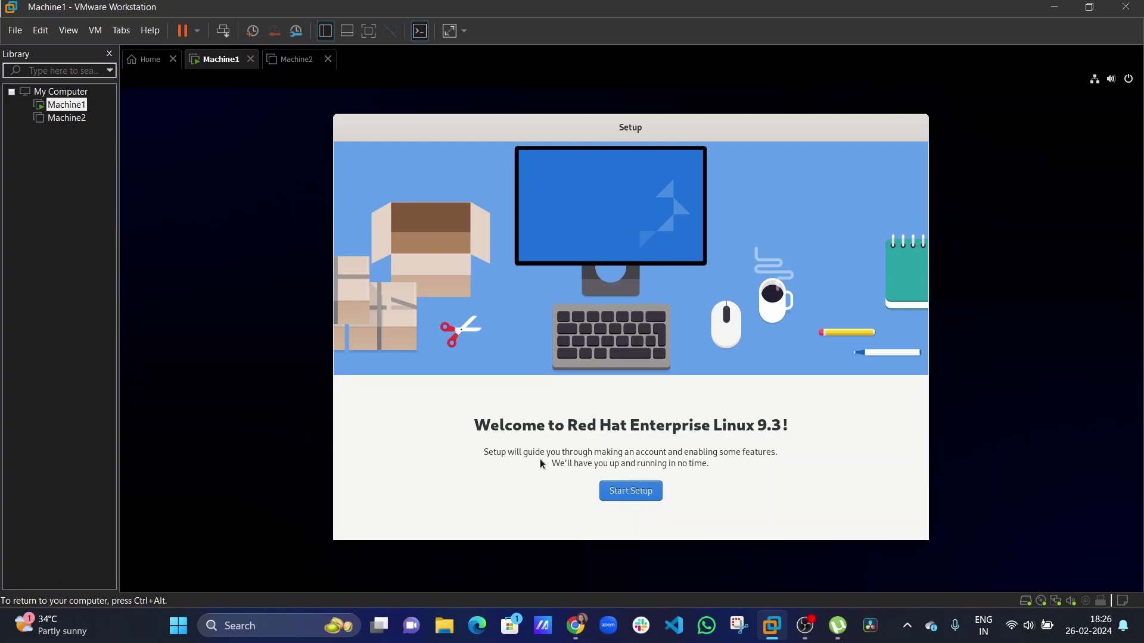
{"action": "left_click", "coordinate": [627, 494]}
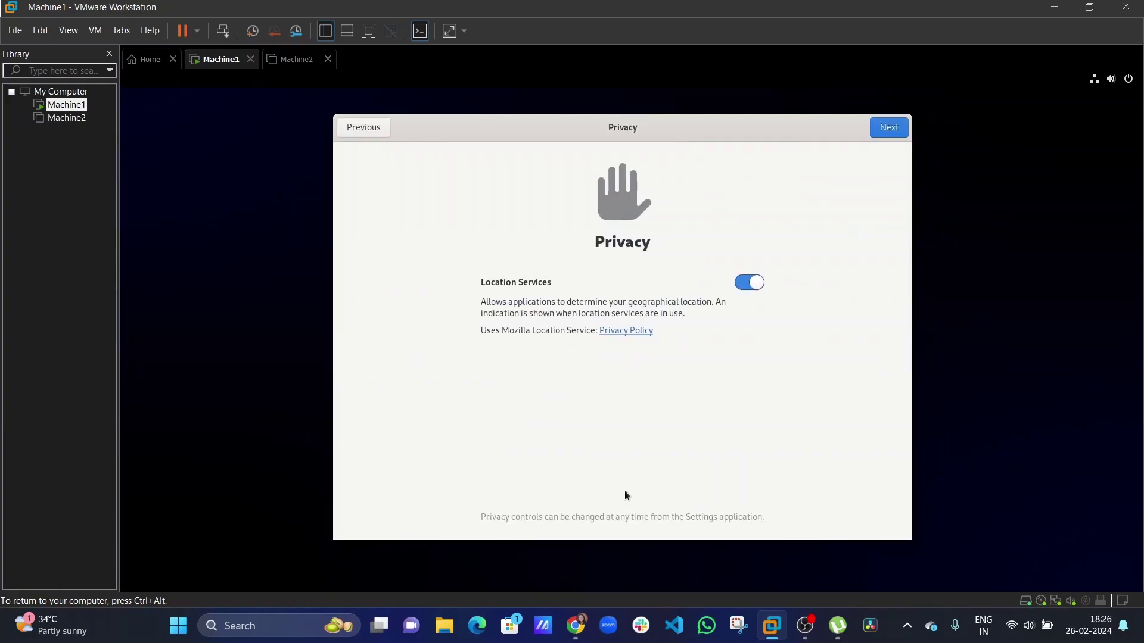
{"action": "left_click", "coordinate": [873, 125]}
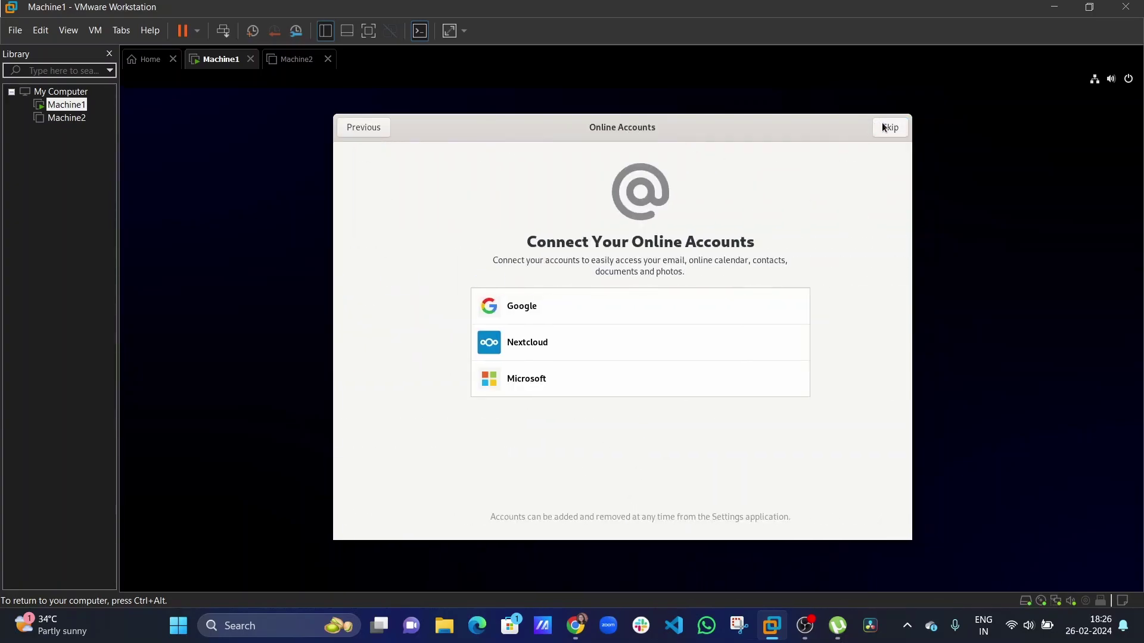
{"action": "left_click", "coordinate": [882, 125]}
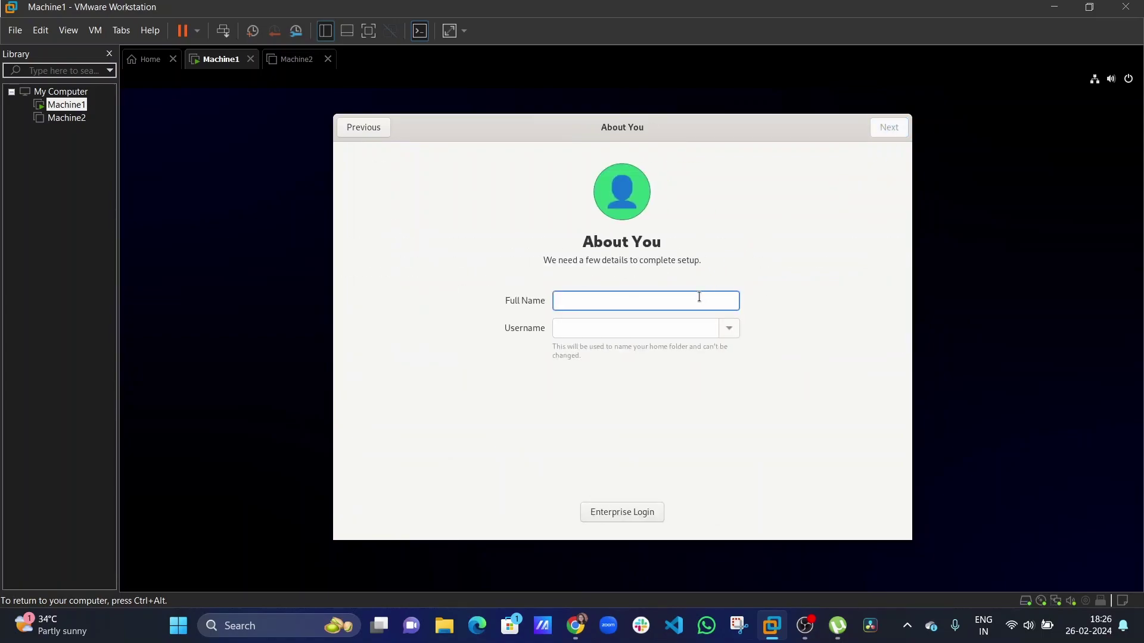
{"action": "type", "text": "root"}
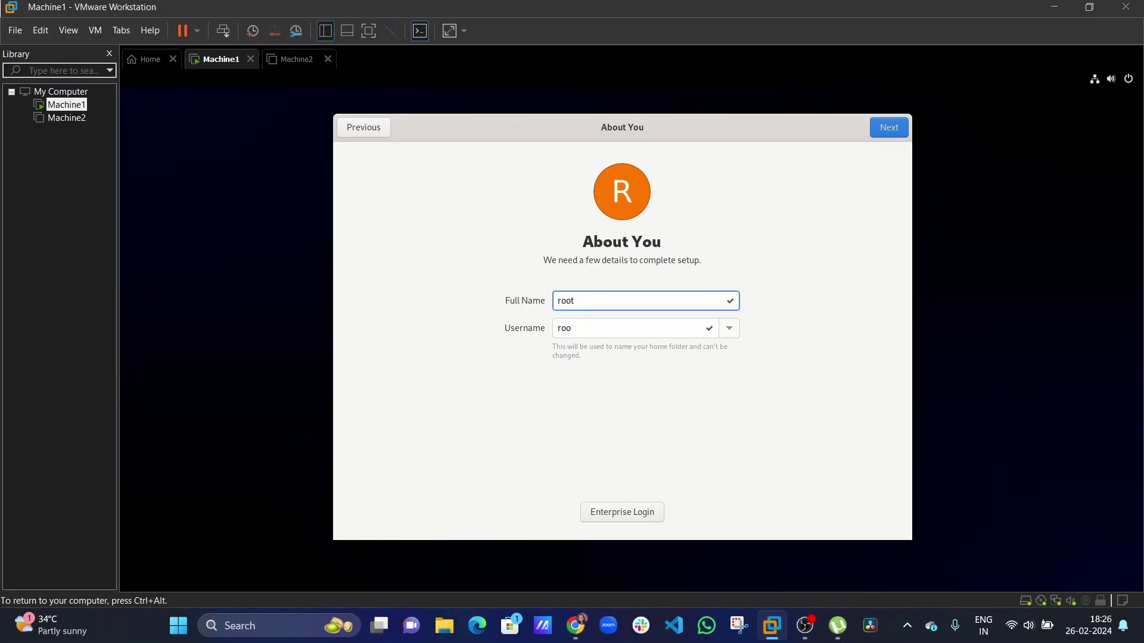
Set and confirm the user password, then start using Red Hat Enterprise Linux.
{"action": "left_click", "coordinate": [888, 128]}
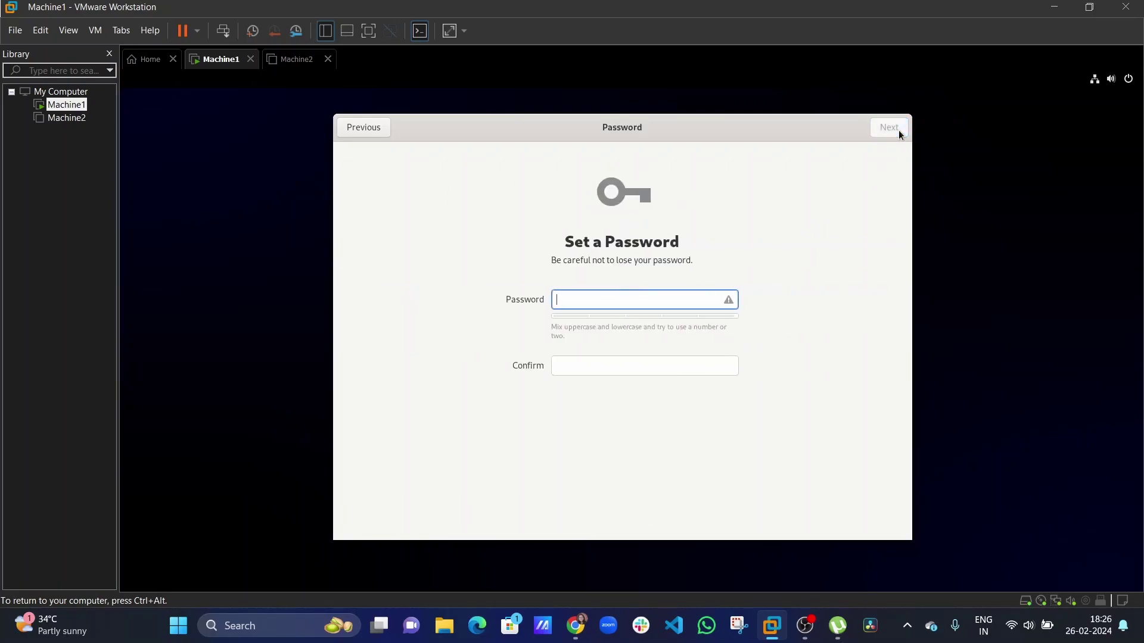
{"action": "left_click", "coordinate": [644, 361]}
{"action": "left_click", "coordinate": [902, 128]}
{"action": "left_click", "coordinate": [590, 411]}
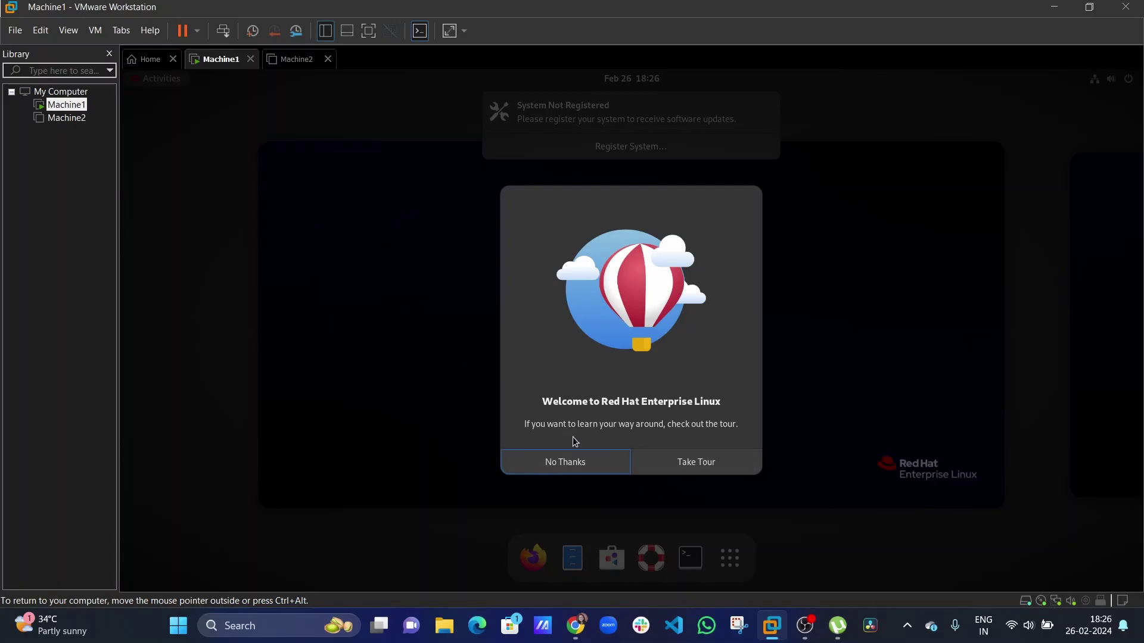
Decline the welcome tour, open and close Help, then show the Activities overview.
{"action": "left_click", "coordinate": [575, 462]}
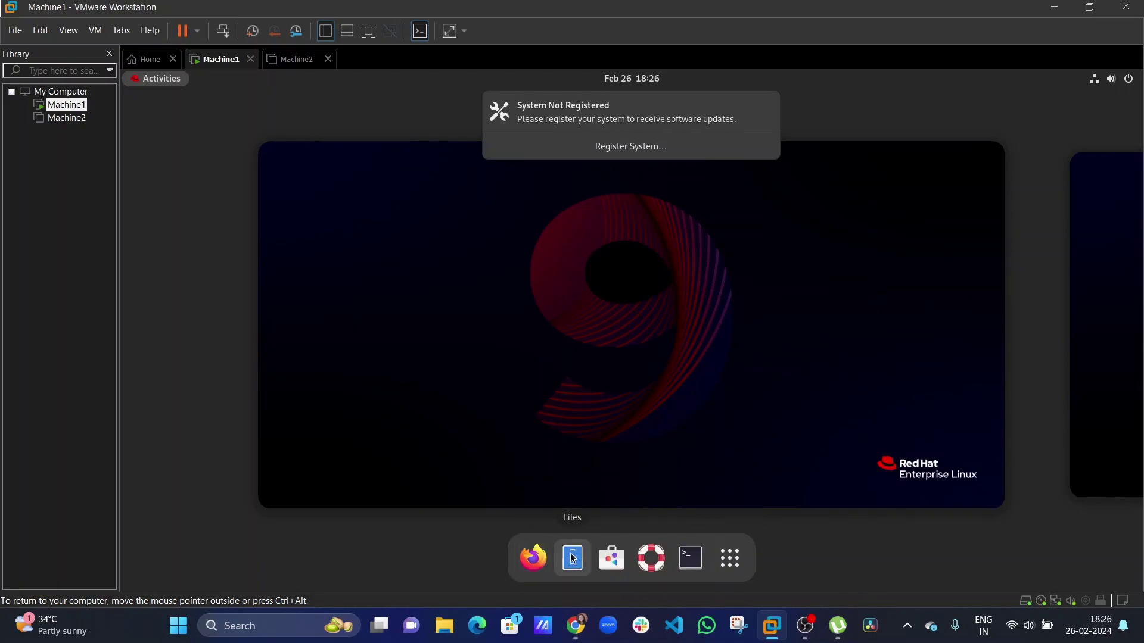
{"action": "left_click", "coordinate": [649, 559]}
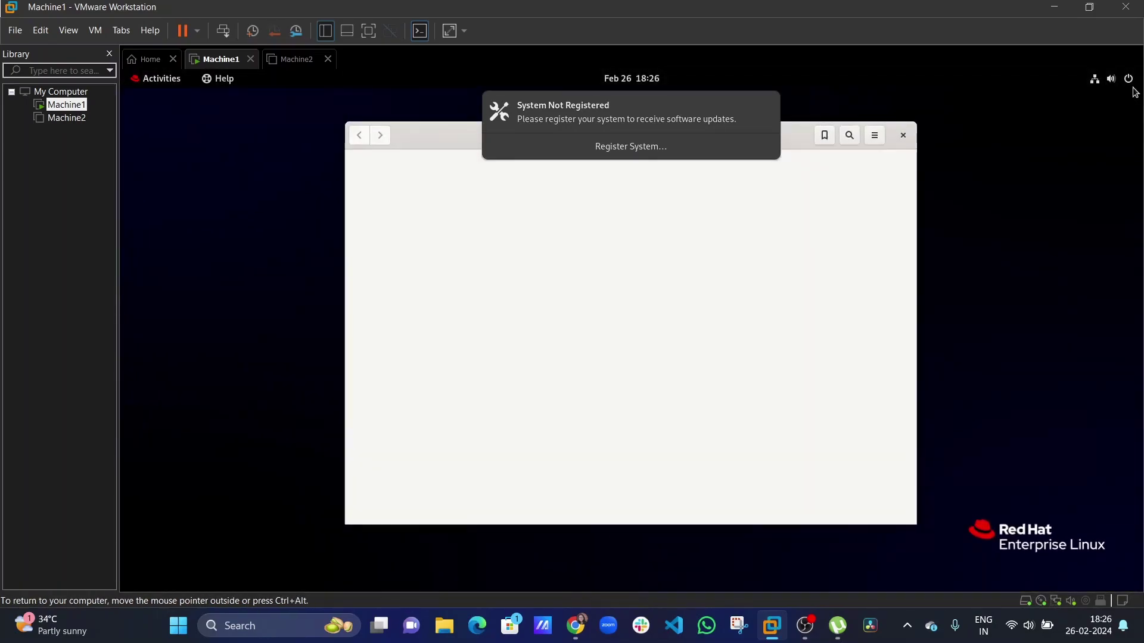
{"action": "left_click", "coordinate": [903, 135]}
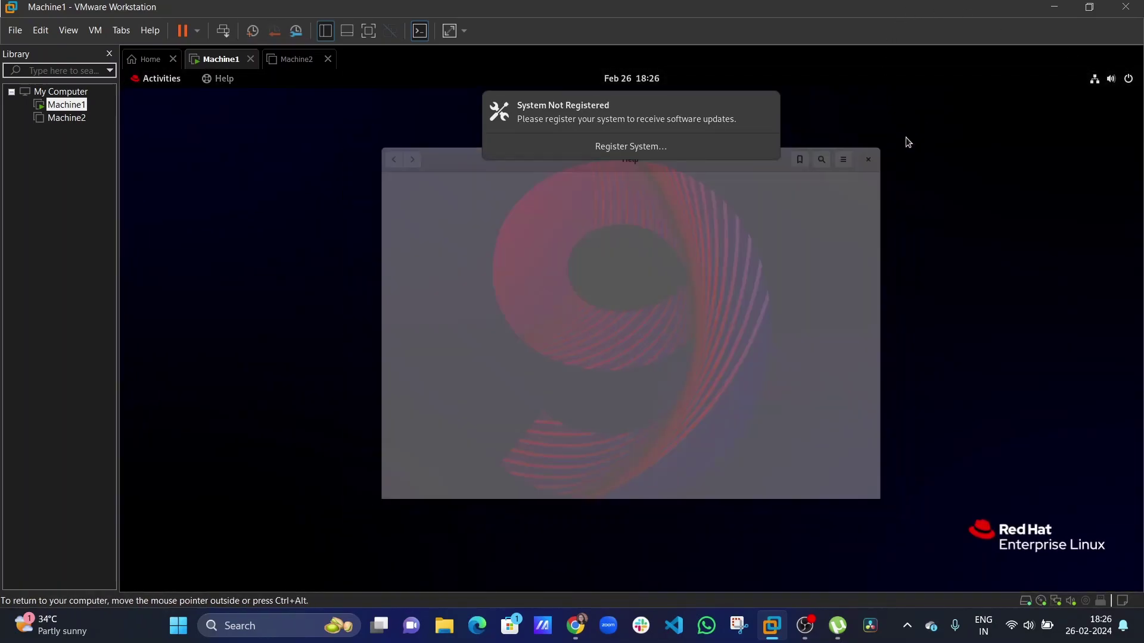
{"action": "left_click", "coordinate": [160, 83]}
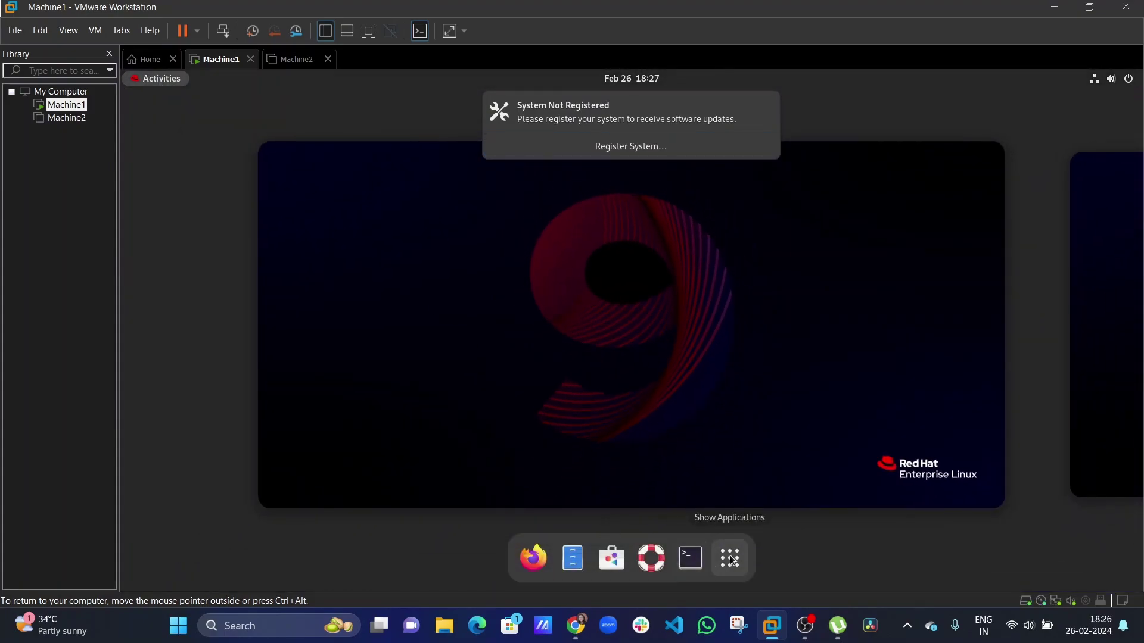
Launch a terminal, zoom its text in three times, and move the window higher.
{"action": "left_click", "coordinate": [691, 559]}
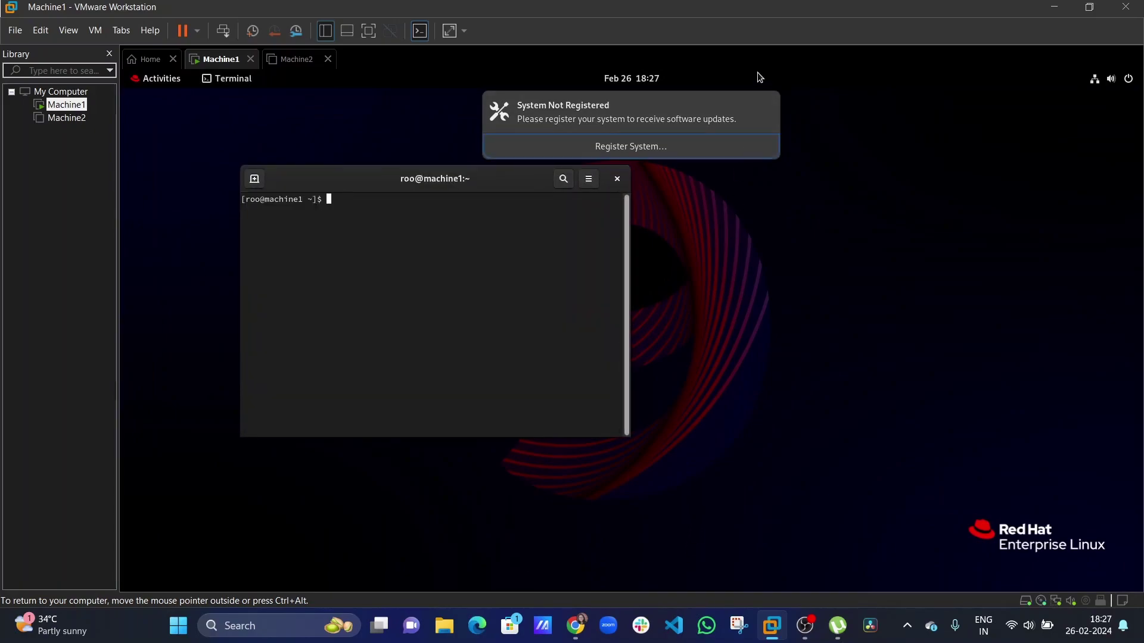
{"action": "left_click", "coordinate": [588, 179]}
{"action": "left_click", "coordinate": [598, 218]}
{"action": "left_click", "coordinate": [684, 179]}
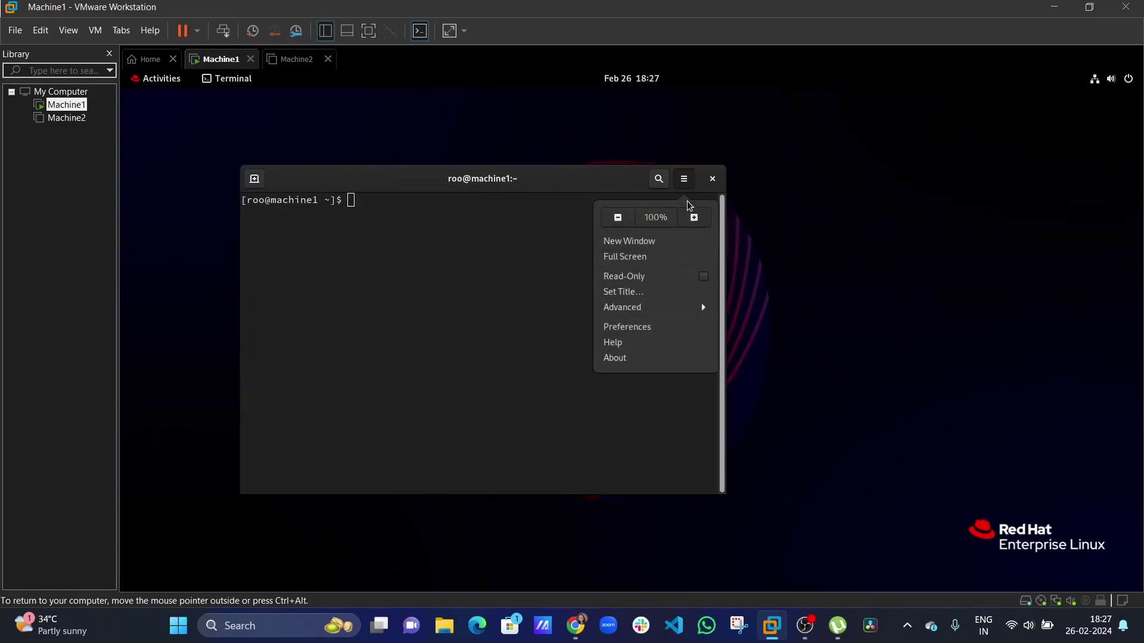
{"action": "left_click", "coordinate": [694, 217]}
{"action": "left_click", "coordinate": [780, 179]}
{"action": "left_click", "coordinate": [791, 219]}
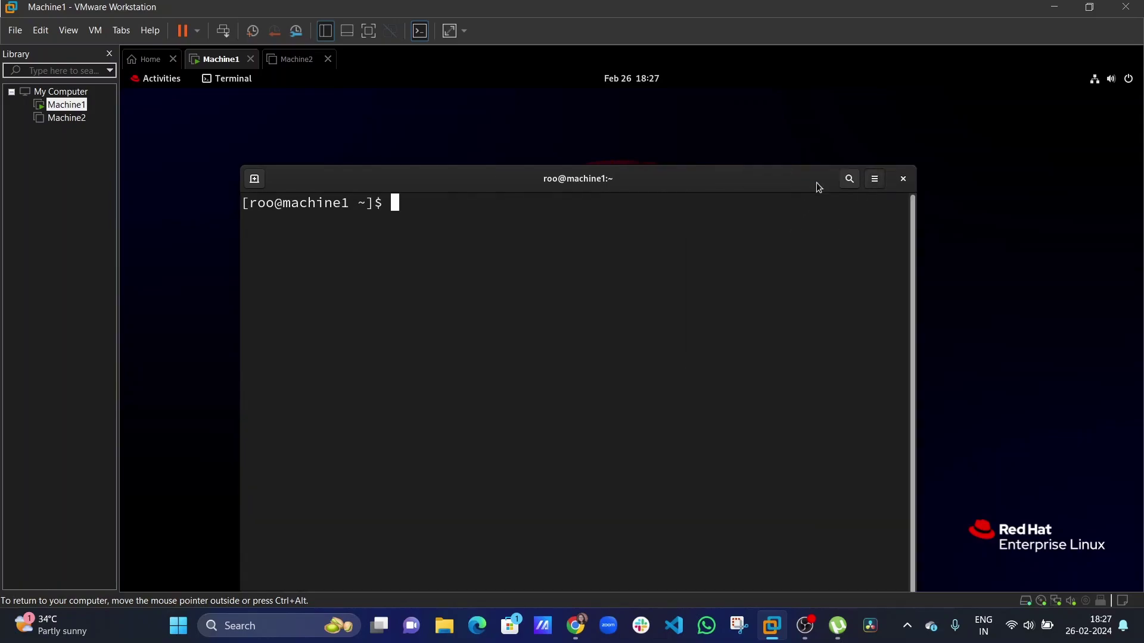
{"action": "left_click_drag", "start_coordinate": [751, 172], "coordinate": [753, 122]}
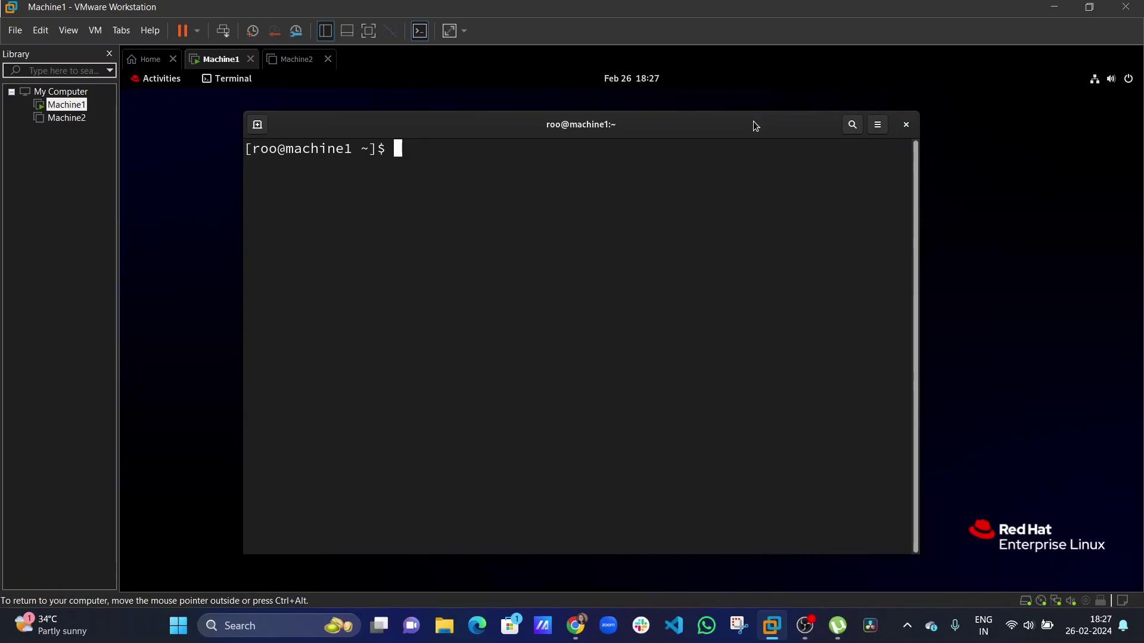
Run pwd, then su - with the root password to get a root shell.
{"action": "type", "text": "pwd"}
{"action": "key", "text": "Return"}
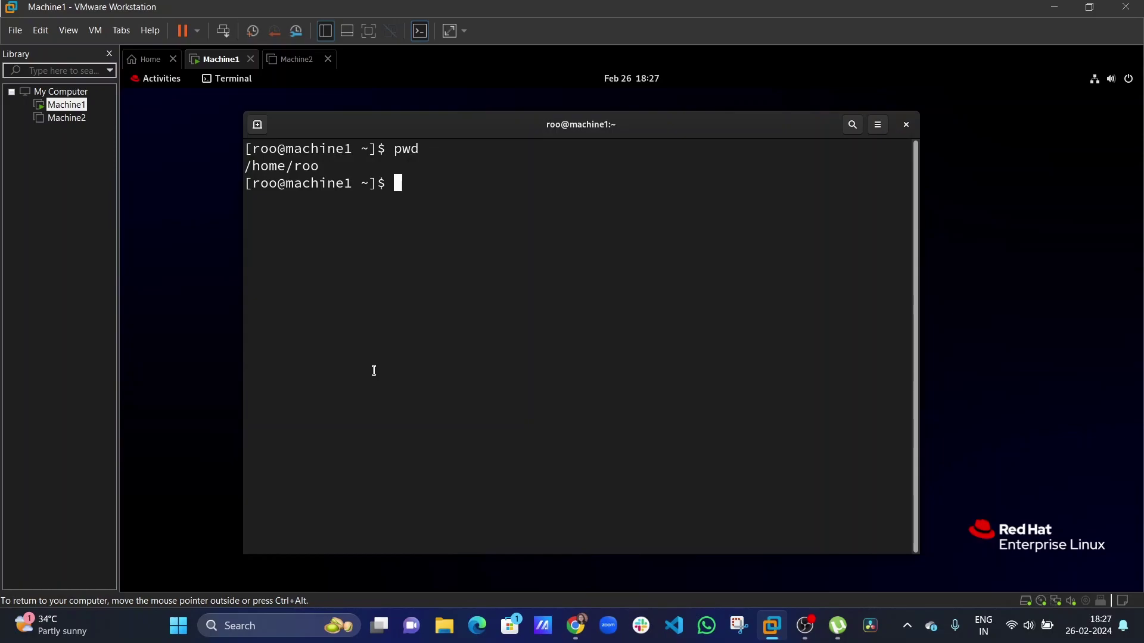
{"action": "type", "text": "su -"}
{"action": "key", "text": "Return"}
{"action": "key", "text": "Return"}
Run pwd, then try deleting user roo with userdel -r roo.
{"action": "type", "text": "pwd"}
{"action": "key", "text": "Return"}
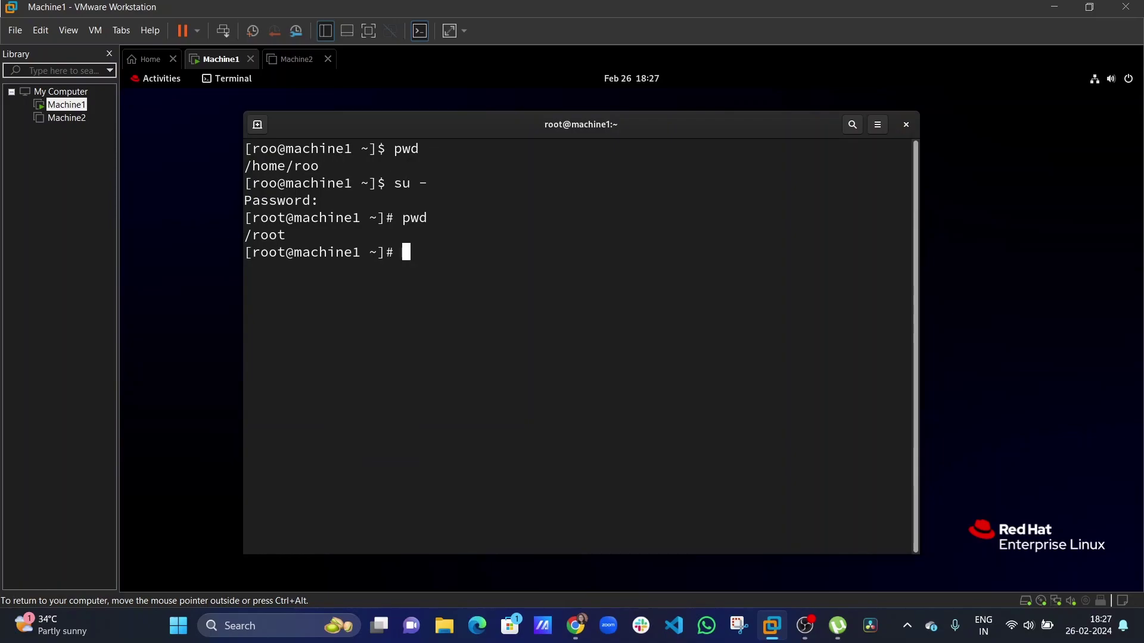
{"action": "type", "text": "userdel -r roo"}
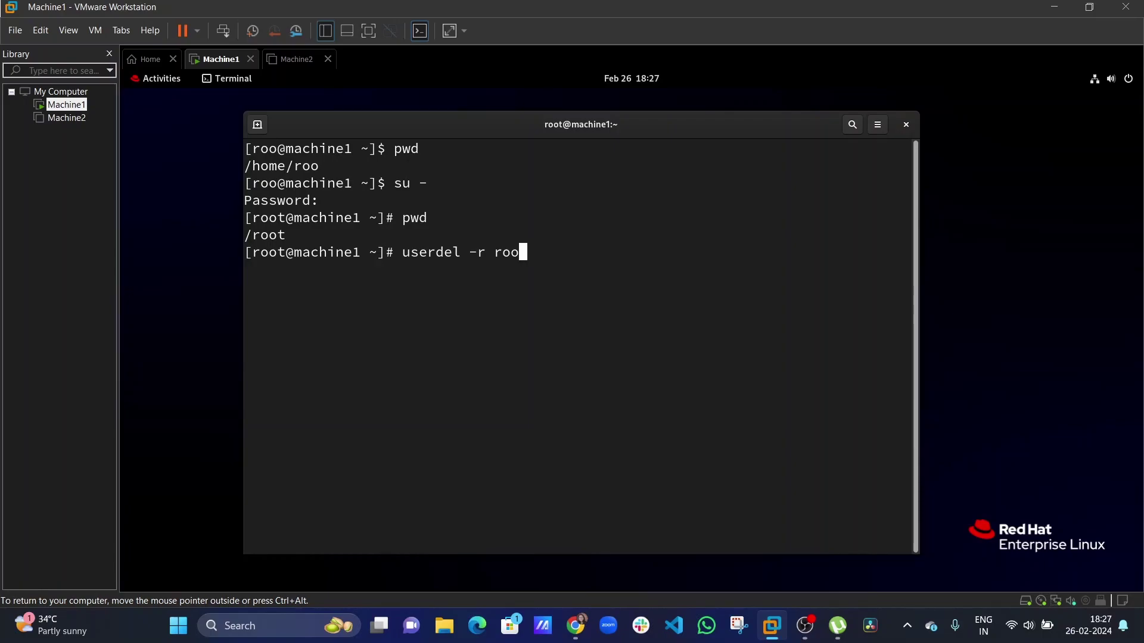
{"action": "key", "text": "Return"}
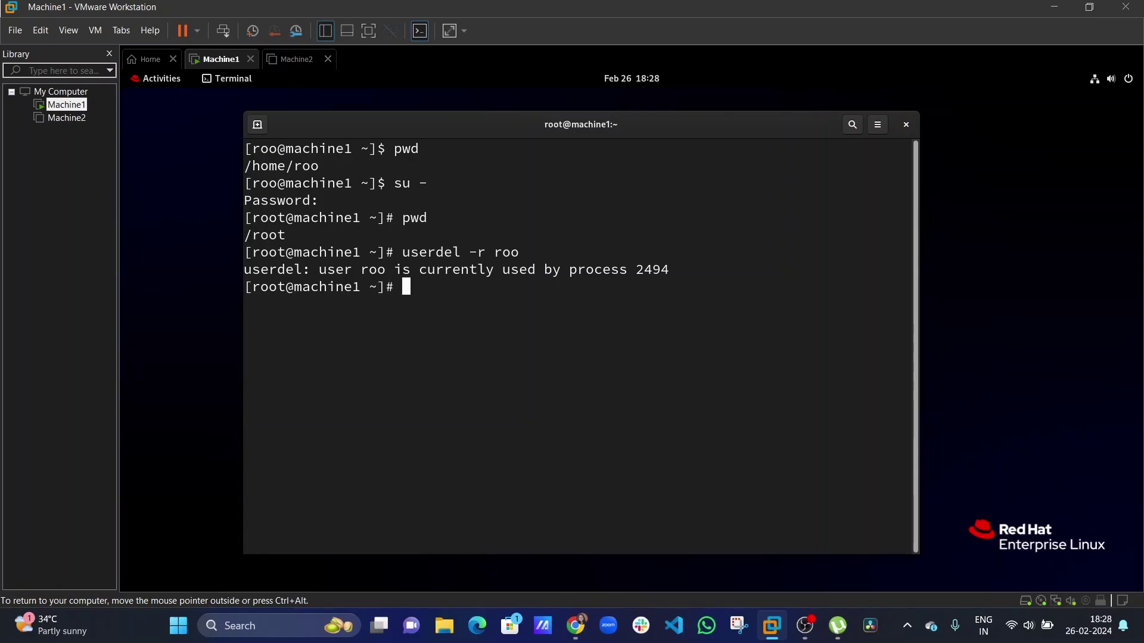
Kill the blocking process with kill -9 2494.
{"action": "type", "text": "kill-"}
{"action": "key", "text": "BackSpace"}
{"action": "type", "text": "-9"}
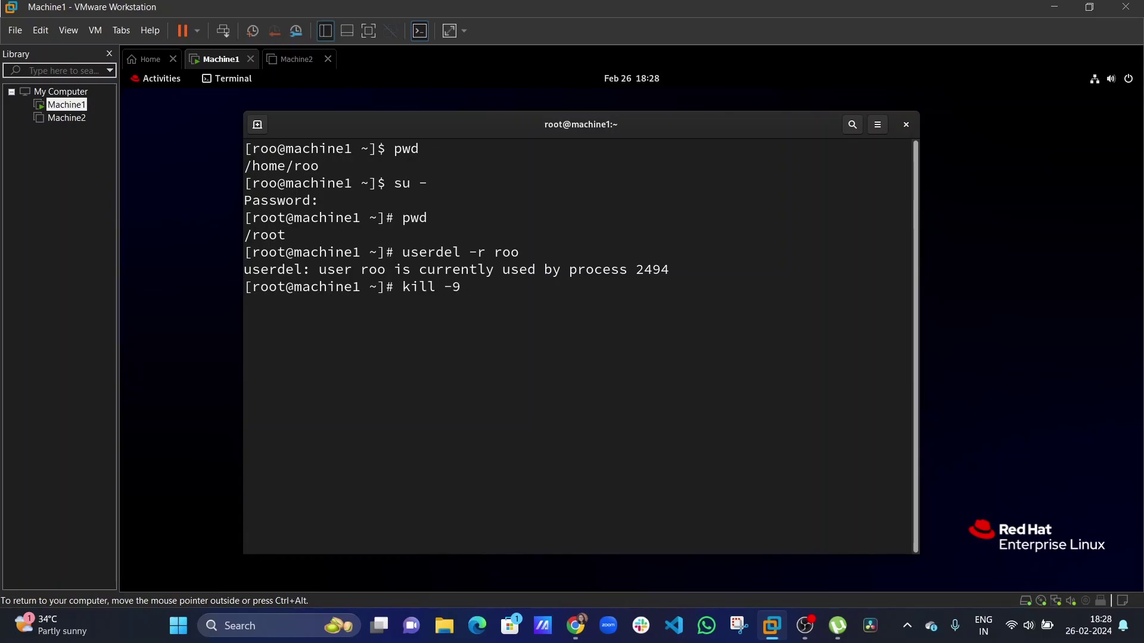
{"action": "key", "text": "BackSpace"}
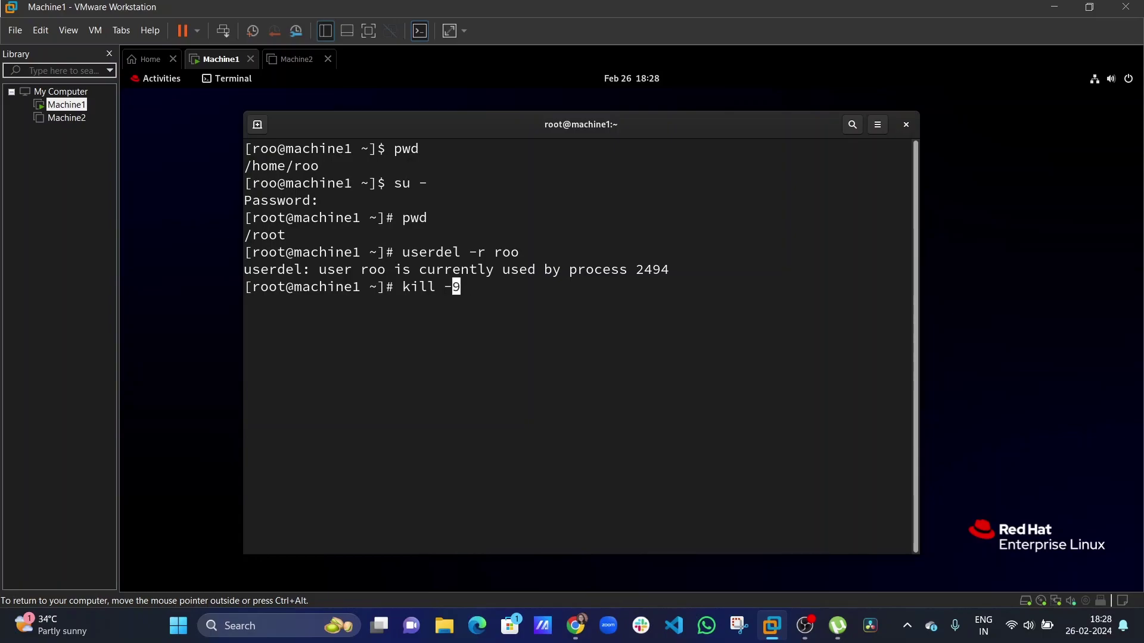
{"action": "type", "text": "2494"}
{"action": "key", "text": "Return"}
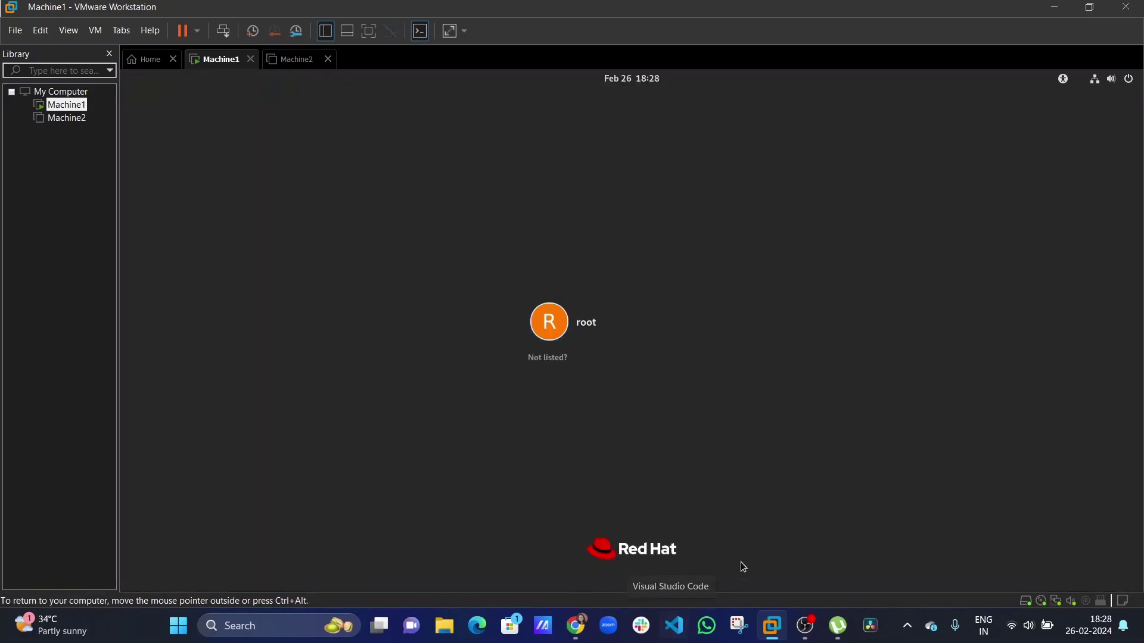
Sign into the Machine1 guest as the unlisted user root with its password.
{"action": "left_click", "coordinate": [532, 359]}
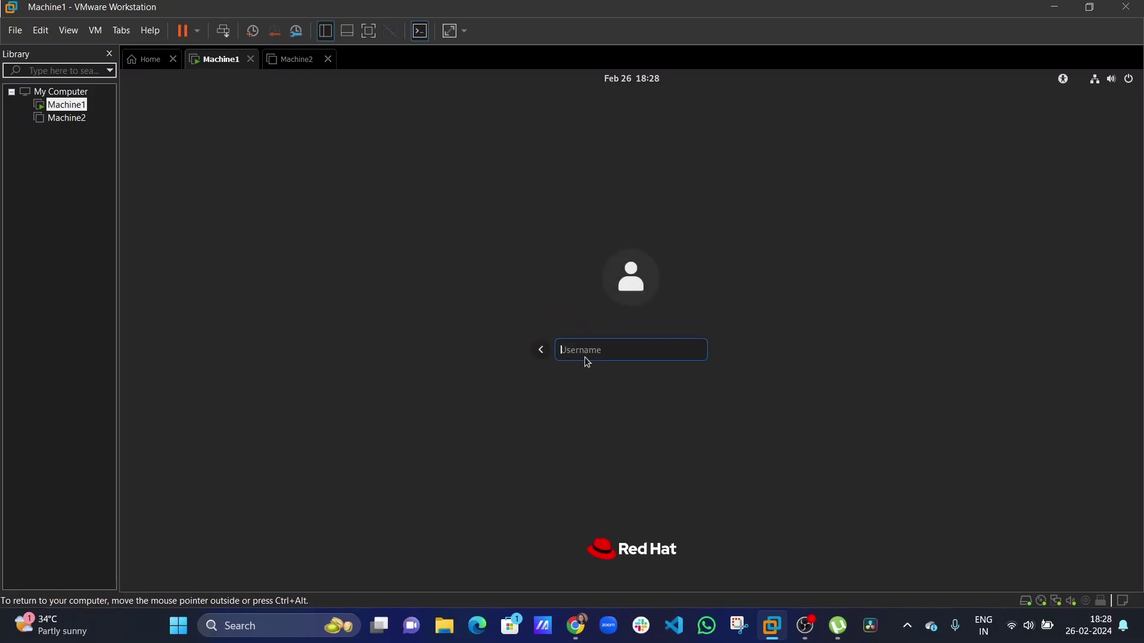
{"action": "type", "text": "root"}
{"action": "key", "text": "Return"}
{"action": "key", "text": "Return"}
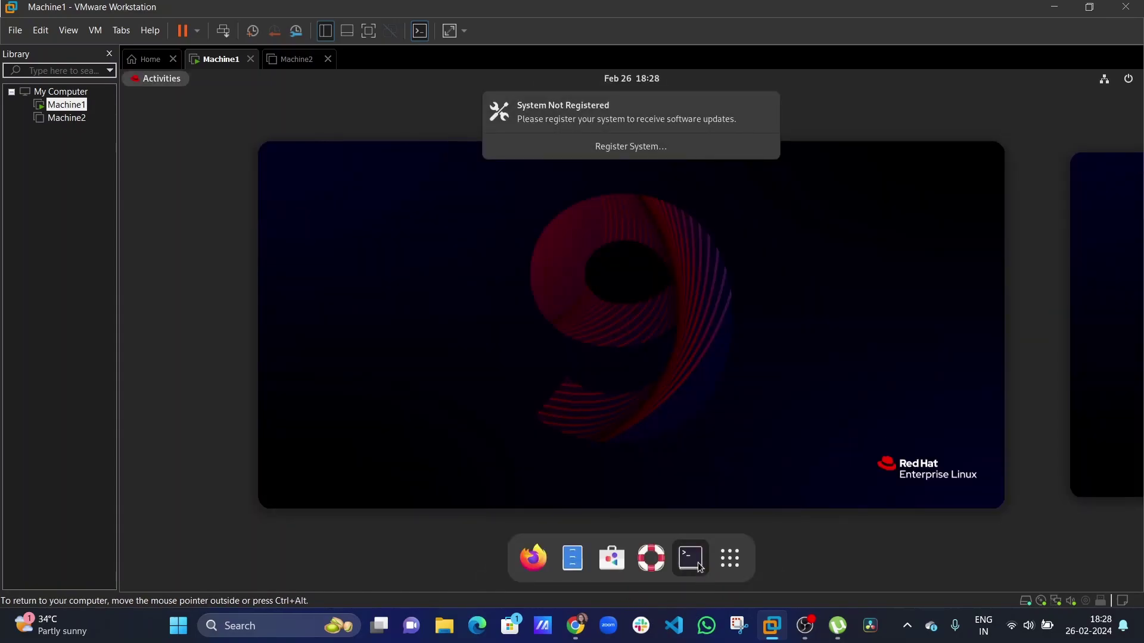
Launch a terminal, dismiss the registration notice, and enlarge the terminal text three times.
{"action": "left_click", "coordinate": [690, 558]}
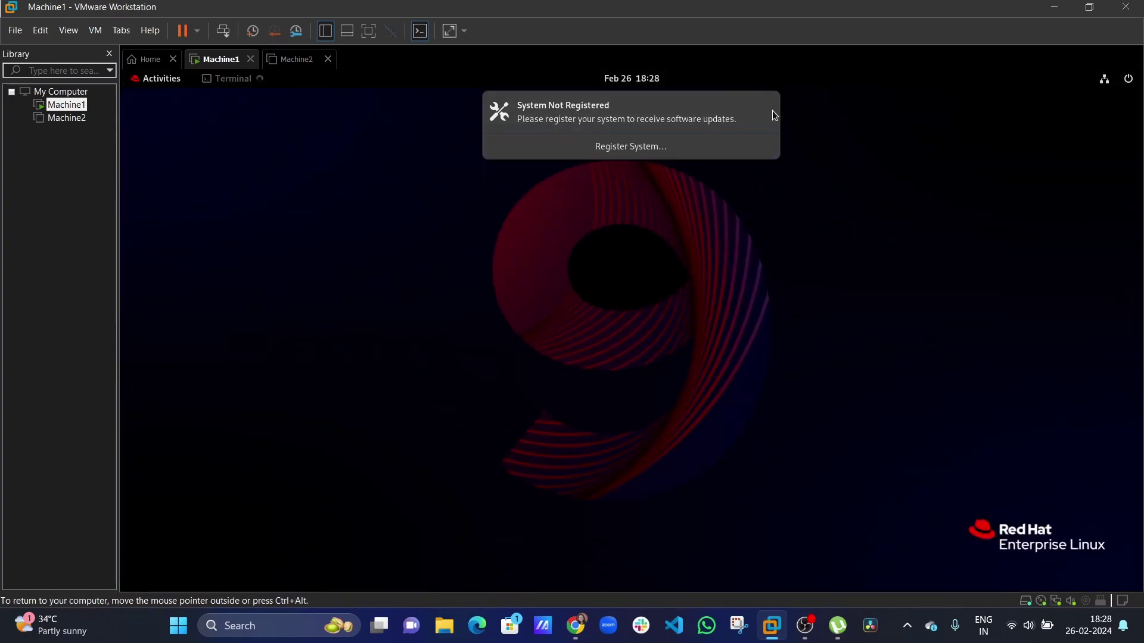
{"action": "left_click", "coordinate": [772, 108]}
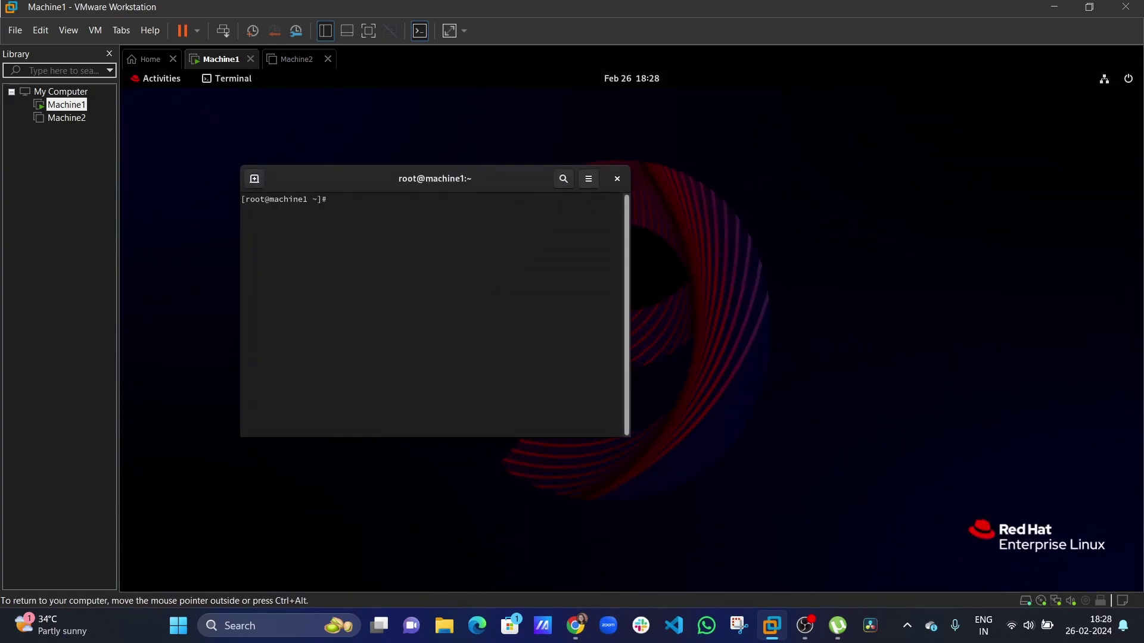
{"action": "left_click", "coordinate": [589, 179]}
{"action": "left_click", "coordinate": [600, 220]}
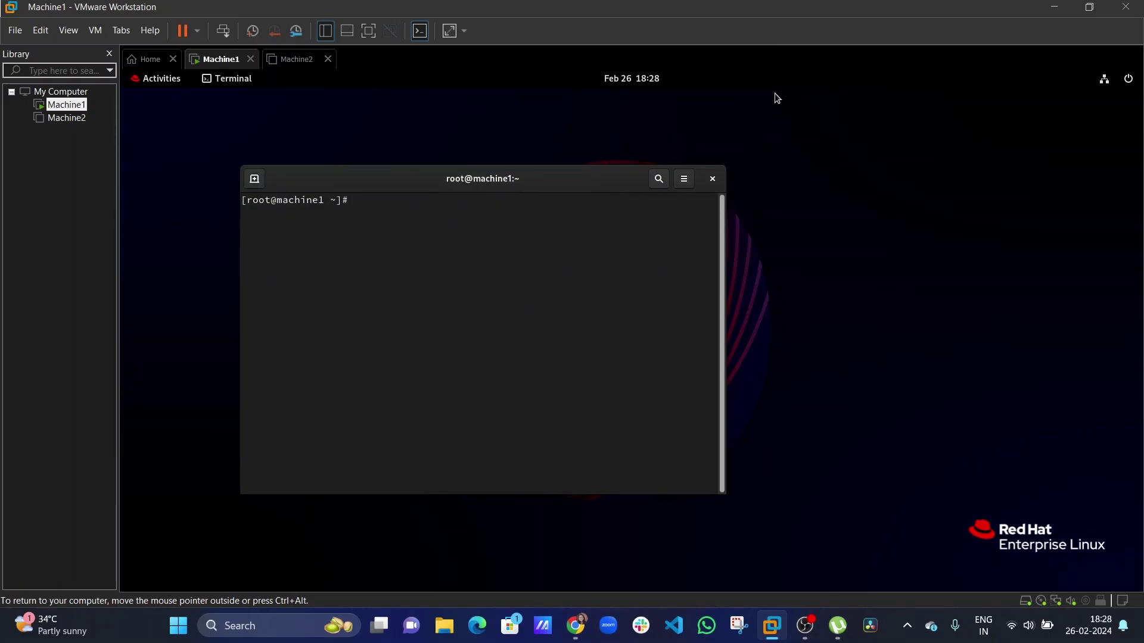
{"action": "left_click", "coordinate": [689, 182]}
{"action": "left_click", "coordinate": [688, 219]}
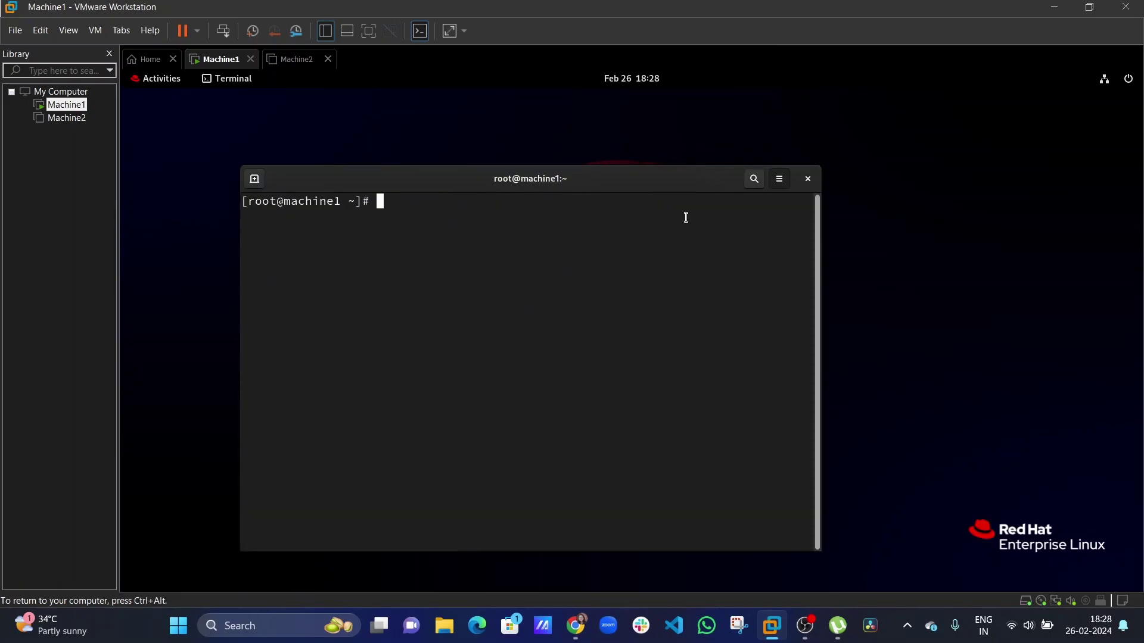
{"action": "left_click", "coordinate": [779, 178]}
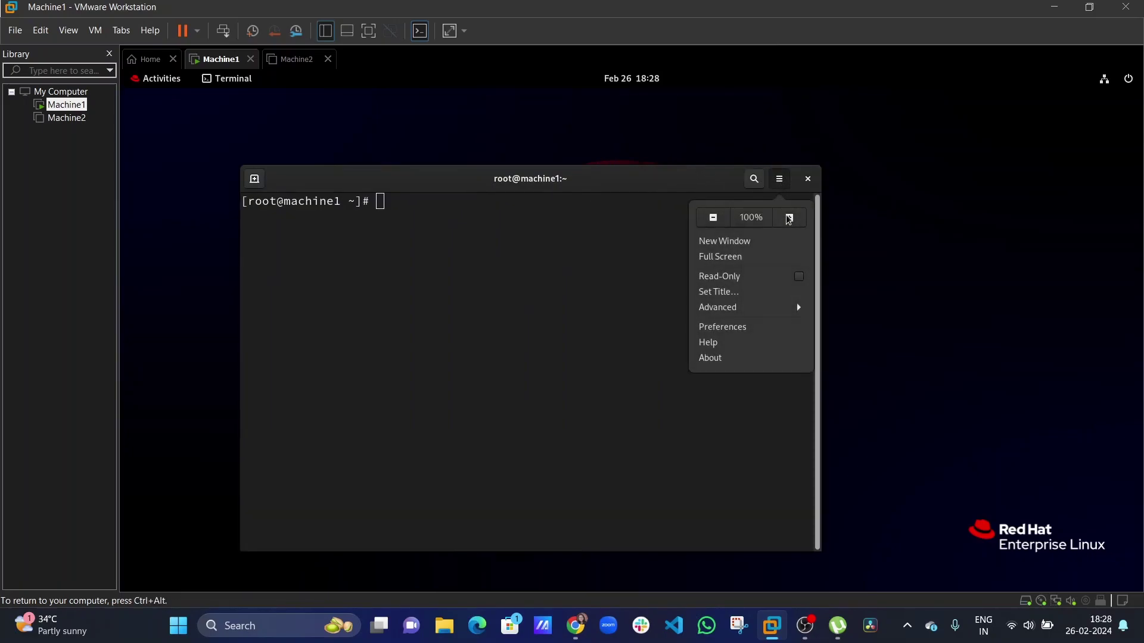
{"action": "left_click", "coordinate": [788, 217]}
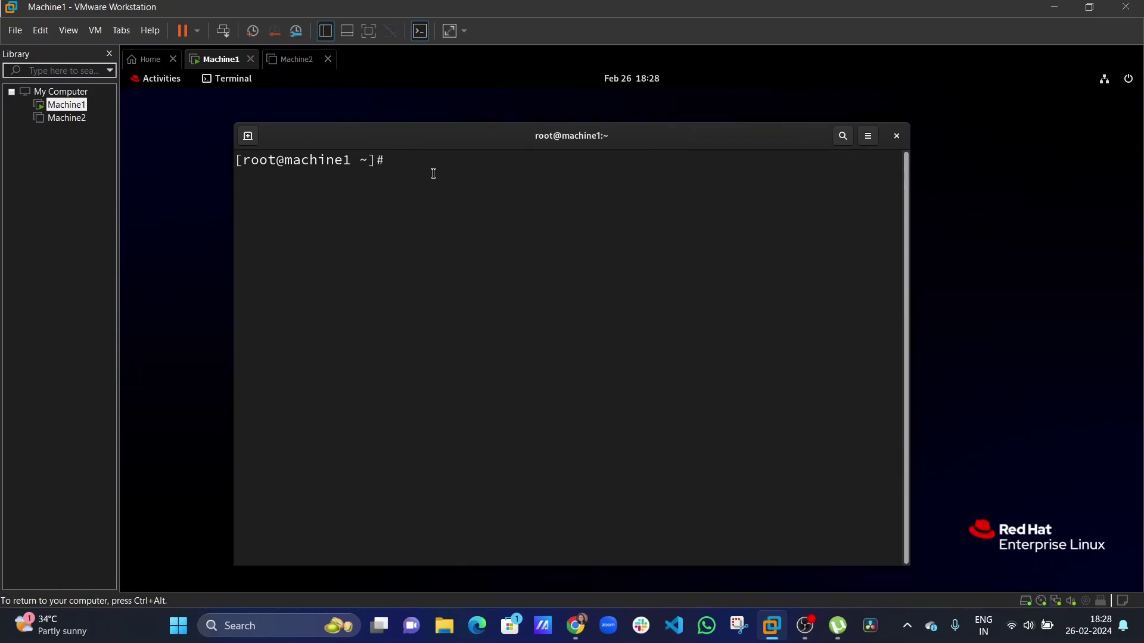
List /home, then delete user roo and its home directory with userdel -r roo.
{"action": "type", "text": "ls /hom"}
{"action": "type", "text": "e"}
{"action": "key", "text": "Return"}
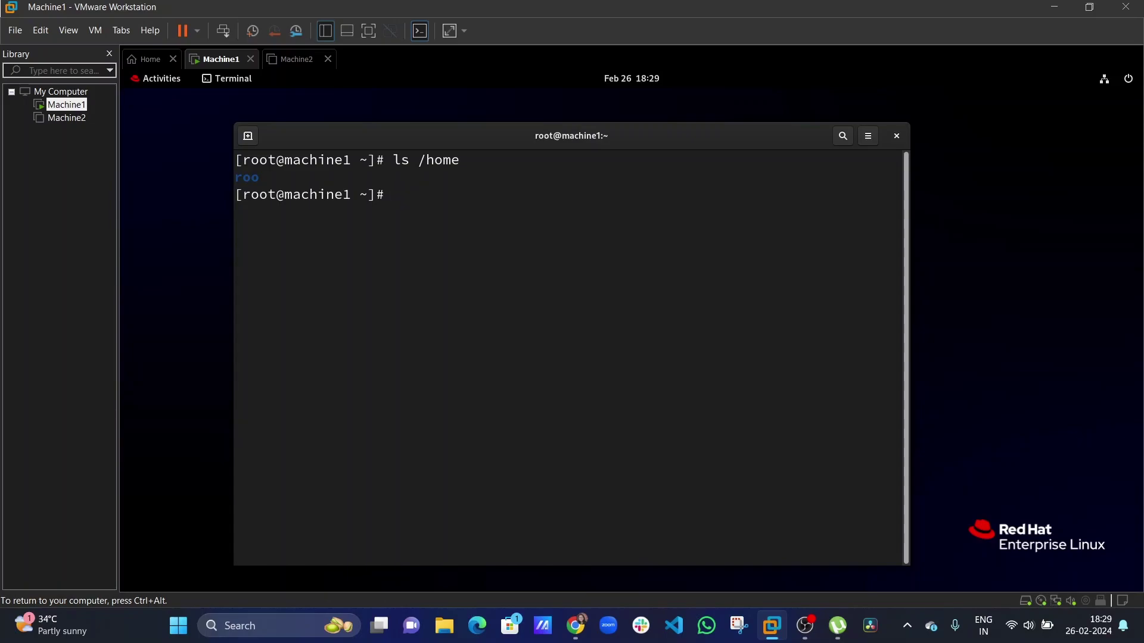
{"action": "type", "text": "userdel -r "}
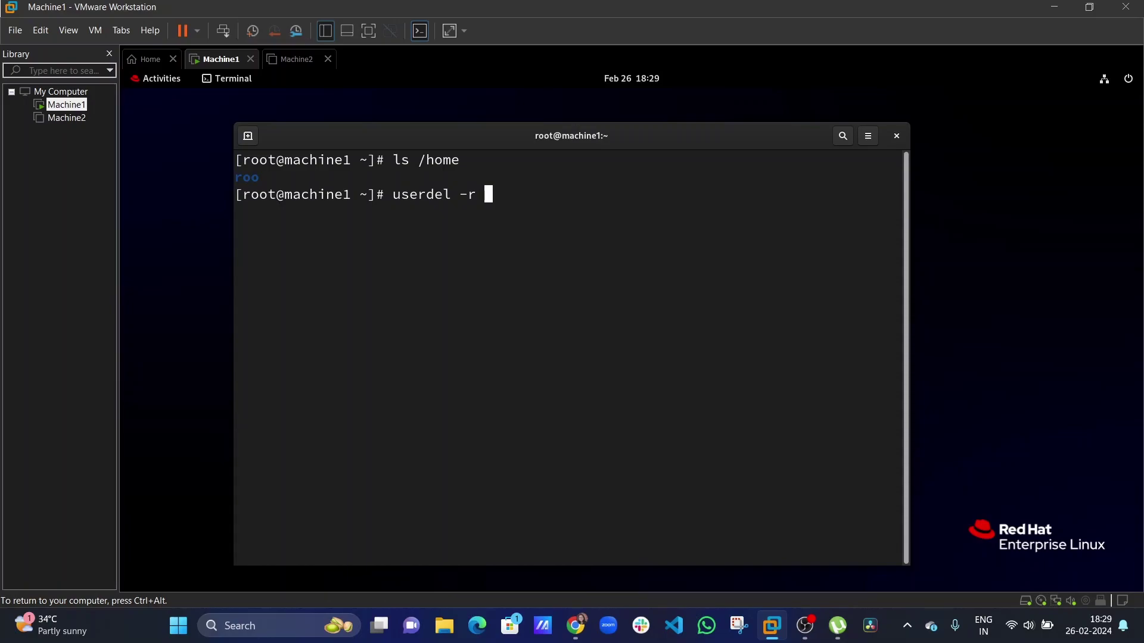
{"action": "type", "text": "s"}
{"action": "key", "text": "BackSpace"}
{"action": "type", "text": "roo"}
{"action": "key", "text": "Return"}
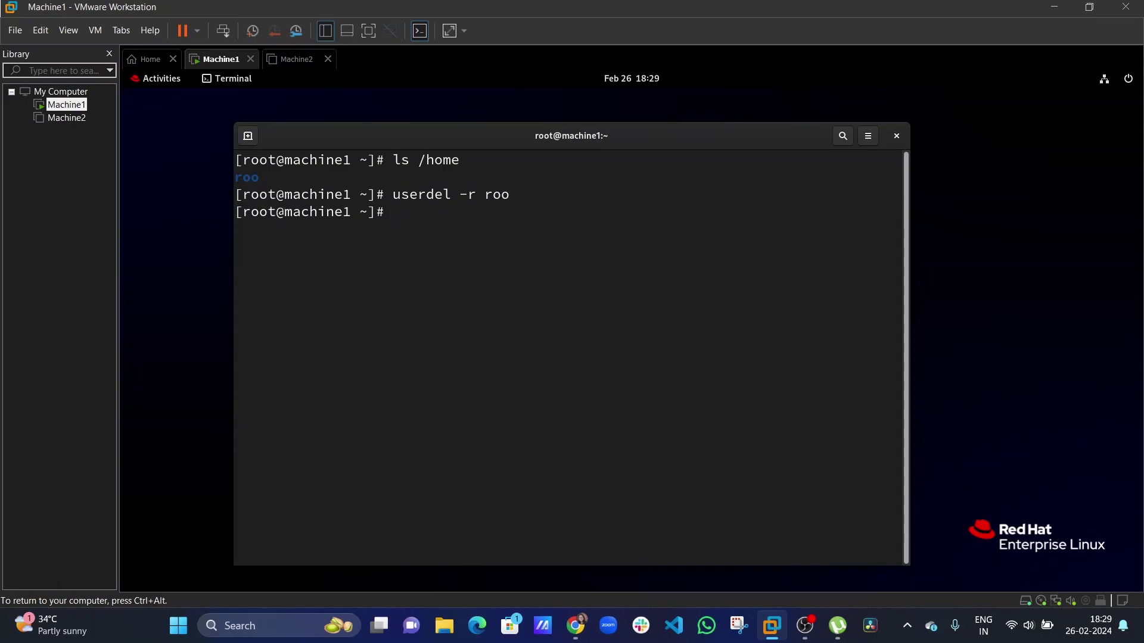
Confirm with ls /home that roo is gone, then clear the terminal.
{"action": "type", "text": "ls /home"}
{"action": "key", "text": "Return"}
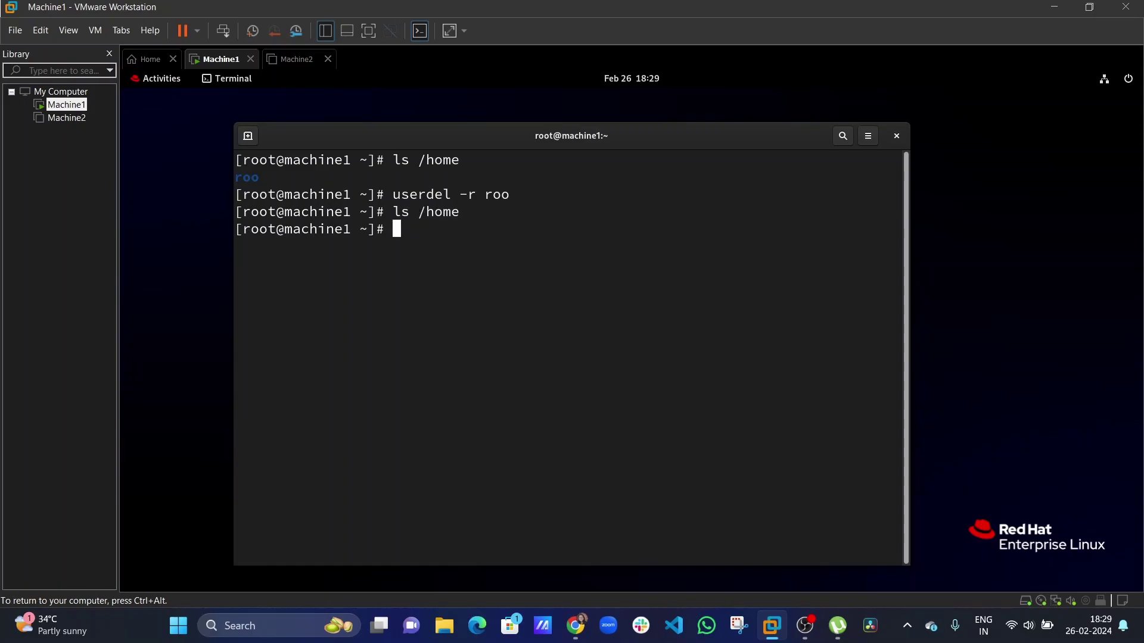
{"action": "type", "text": "clear"}
{"action": "key", "text": "Return"}
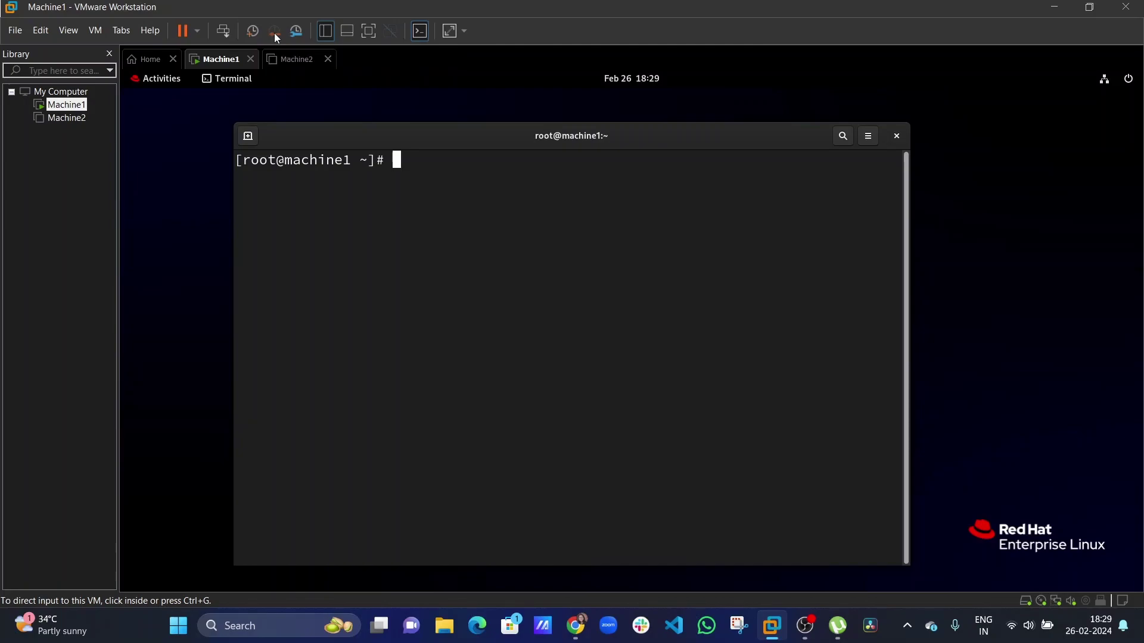
Take a Machine1 snapshot named 'fresh machine setup' from the toolbar.
{"action": "left_click", "coordinate": [474, 278]}
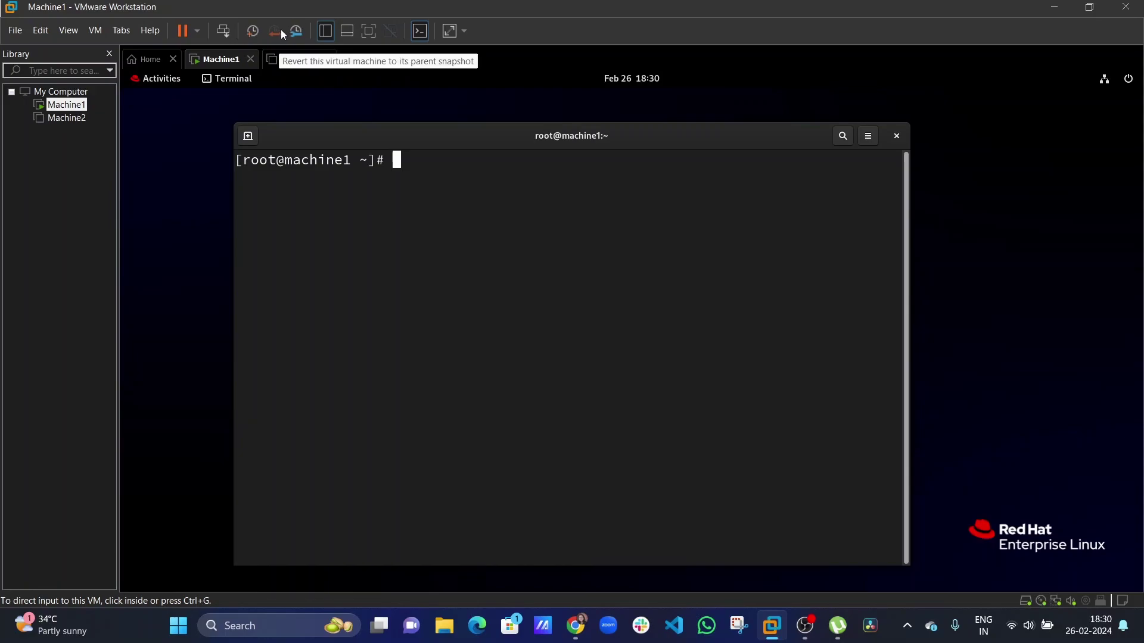
{"action": "left_click", "coordinate": [262, 149]}
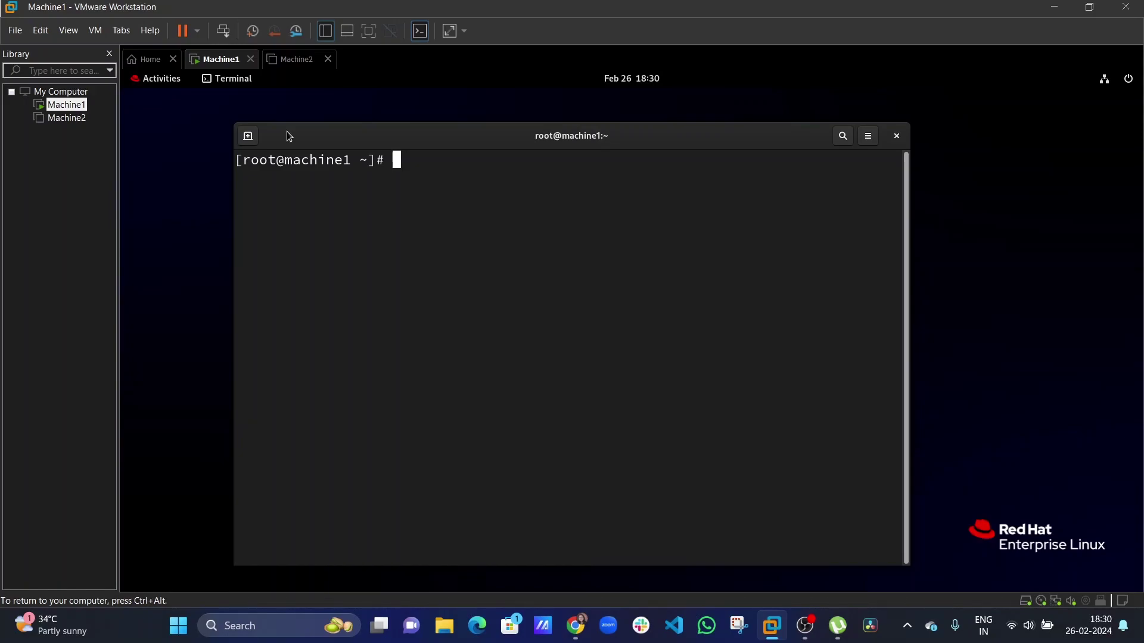
{"action": "left_click", "coordinate": [257, 37]}
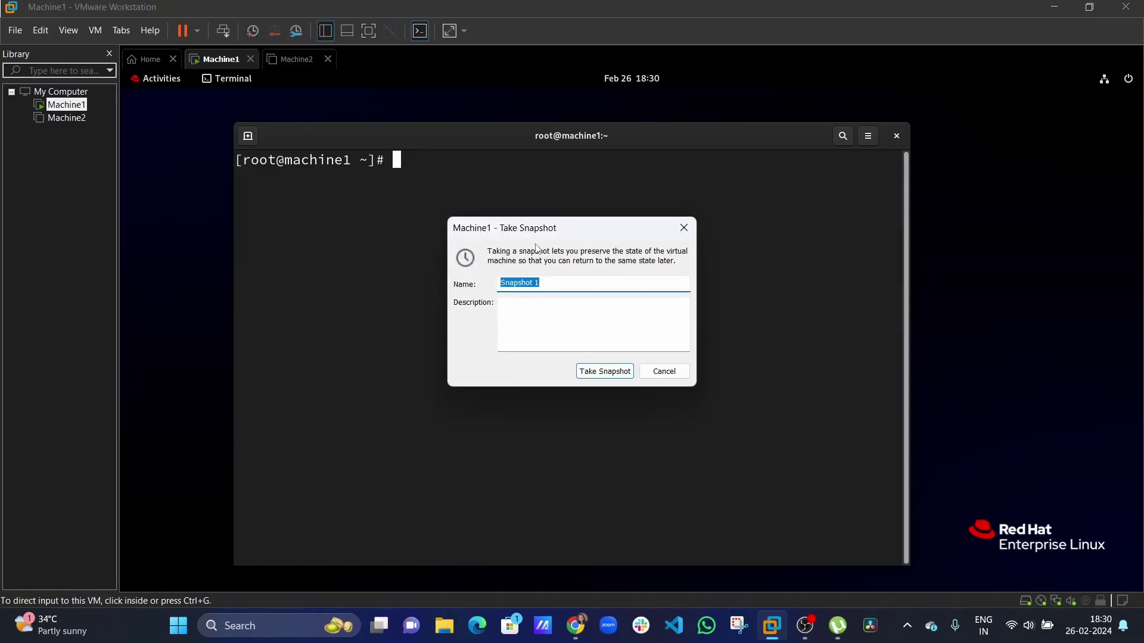
{"action": "type", "text": "fresh machine setup"}
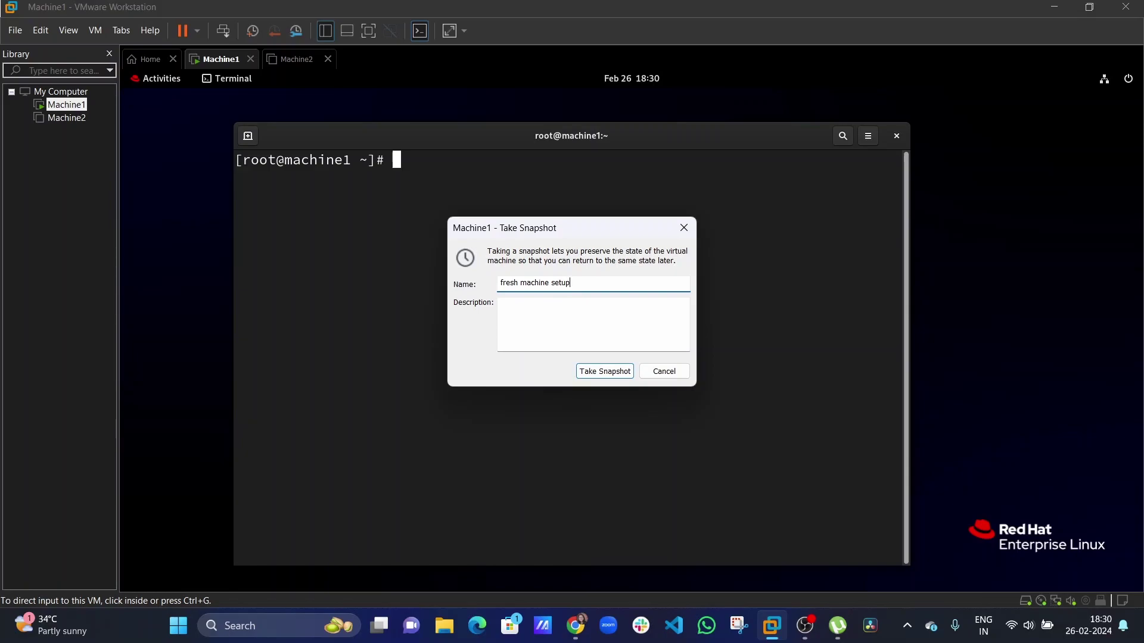
{"action": "left_click", "coordinate": [598, 373]}
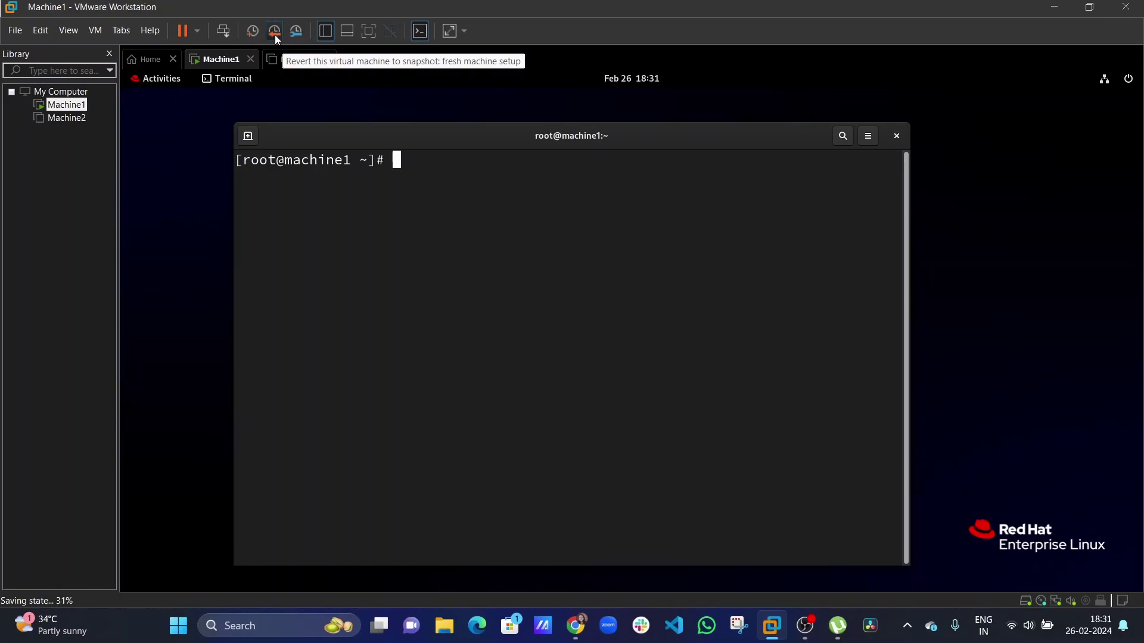
Revert Machine1 to 'fresh machine setup' and confirm the restore with Yes.
{"action": "left_click", "coordinate": [274, 32]}
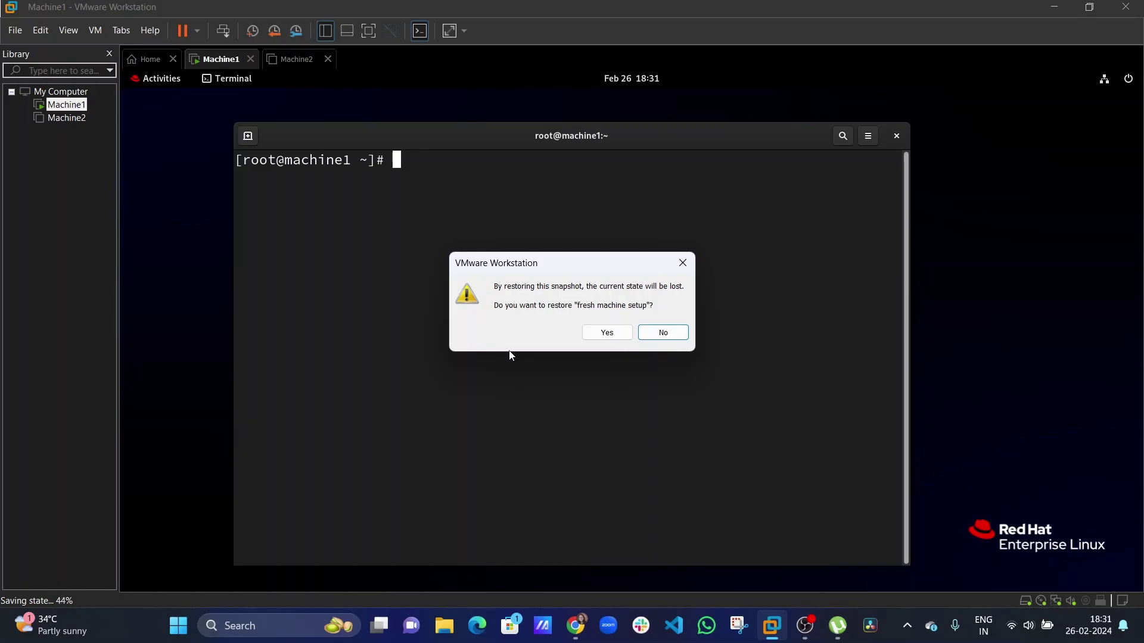
{"action": "left_click", "coordinate": [598, 333]}
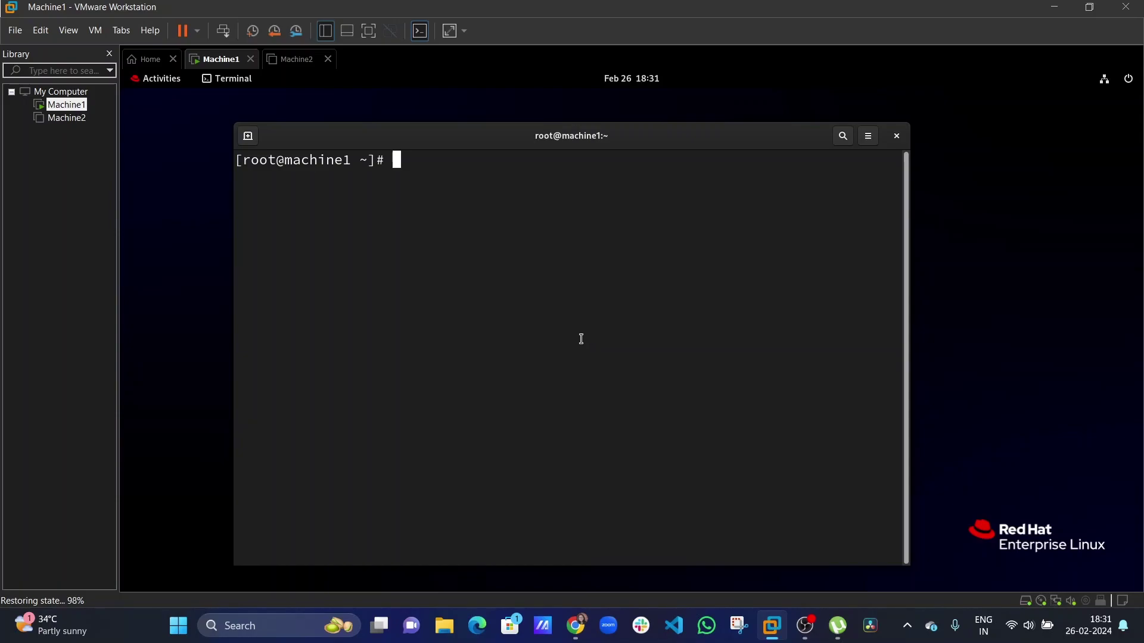
Check the working directory with pwd, create test files 'file' and '1', and list them.
{"action": "type", "text": "pwd"}
{"action": "key", "text": "Return"}
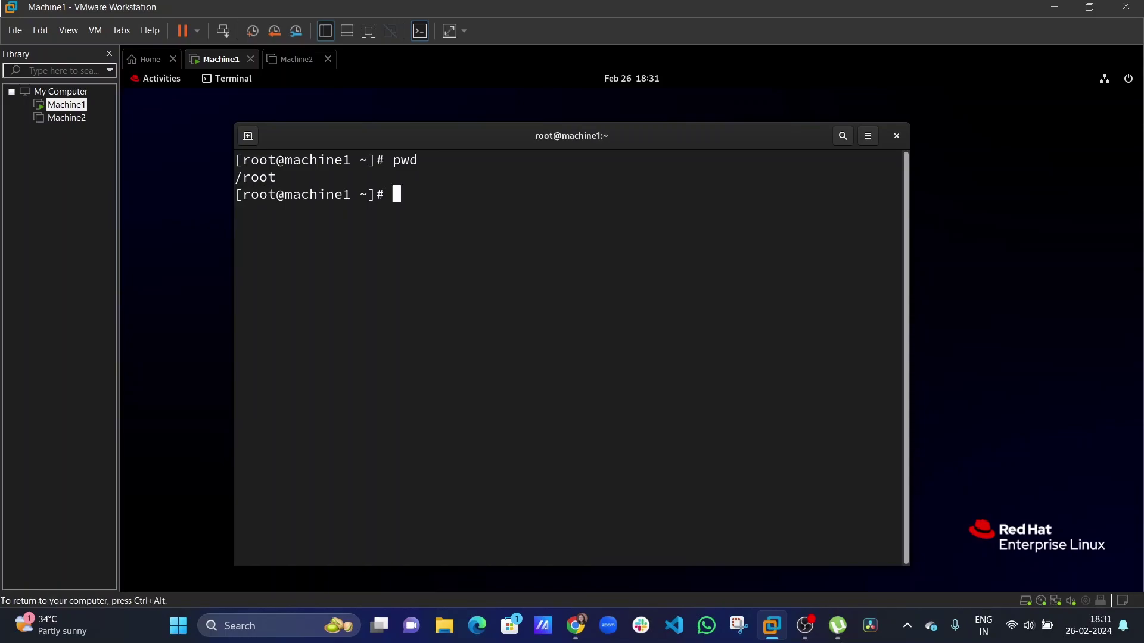
{"action": "type", "text": "touch file 1"}
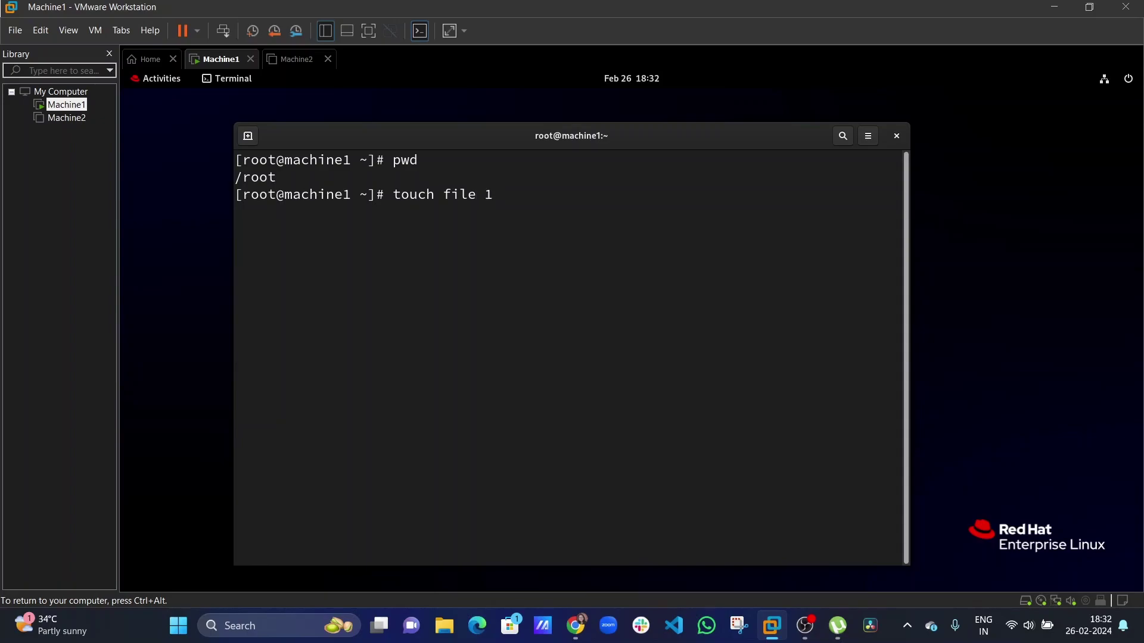
{"action": "key", "text": "Return"}
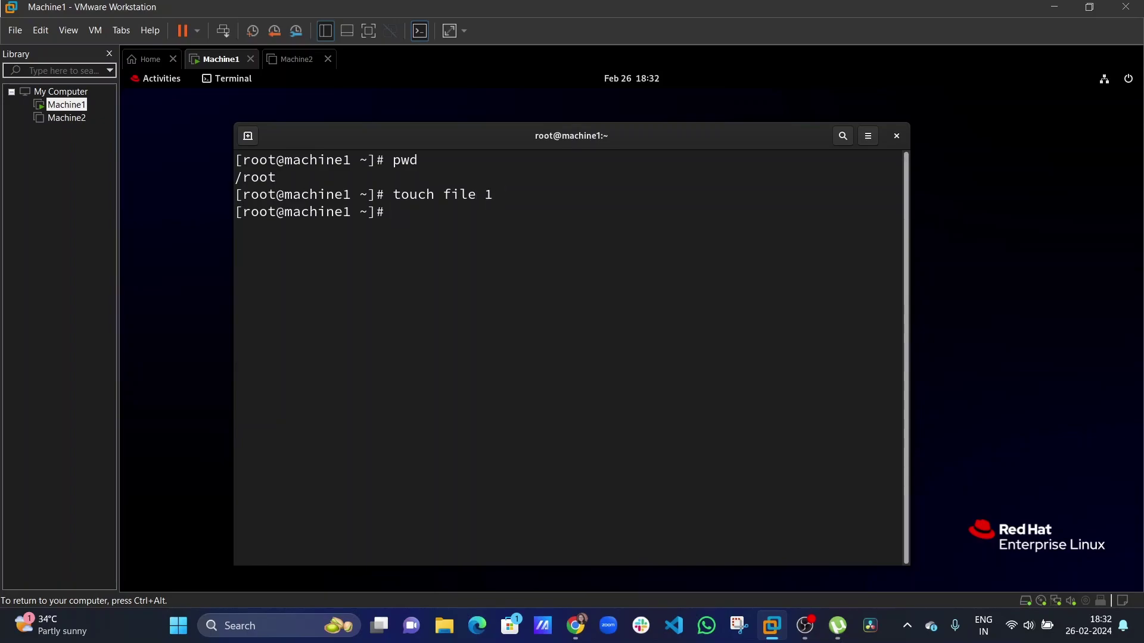
{"action": "type", "text": "ls"}
{"action": "key", "text": "Return"}
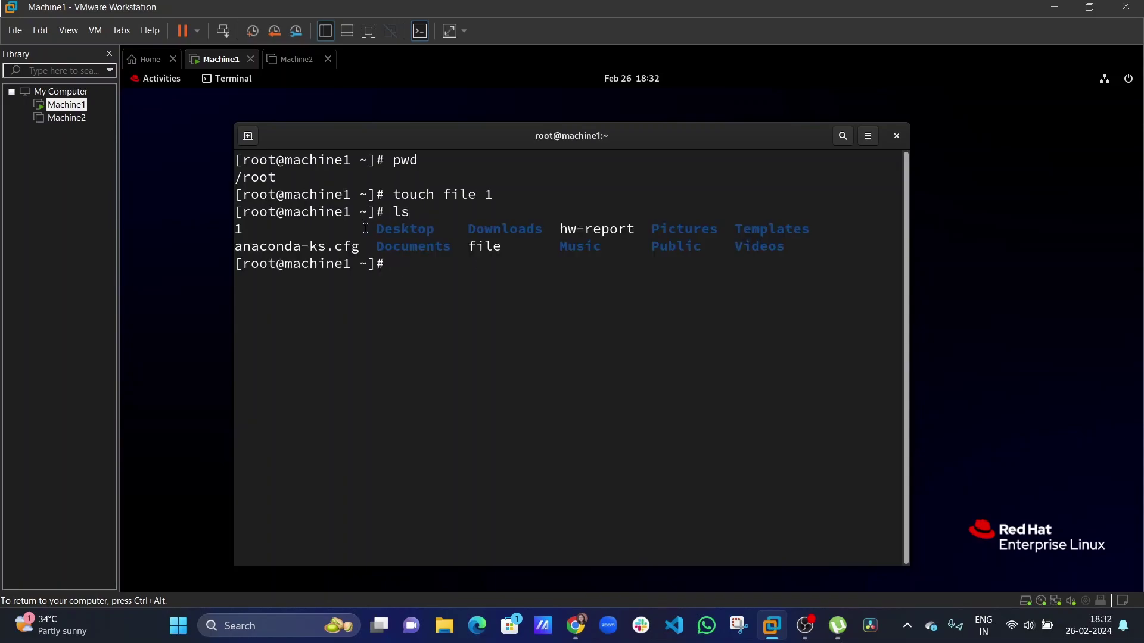
{"action": "left_click_drag", "start_coordinate": [248, 234], "coordinate": [233, 240]}
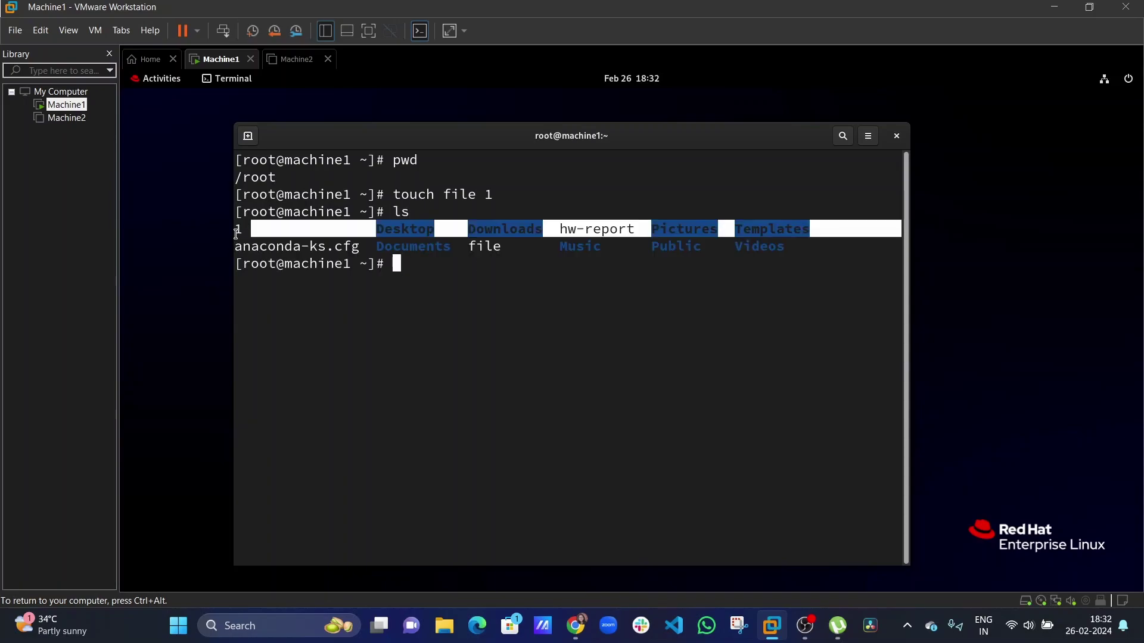
{"action": "left_click", "coordinate": [513, 252]}
{"action": "mouse_move", "coordinate": [513, 252]}
{"action": "left_mouse_down"}
{"action": "mouse_move", "coordinate": [480, 258]}
{"action": "mouse_move", "coordinate": [506, 246]}
{"action": "left_mouse_up"}
{"action": "left_click", "coordinate": [464, 243]}
{"action": "left_click", "coordinate": [474, 315]}
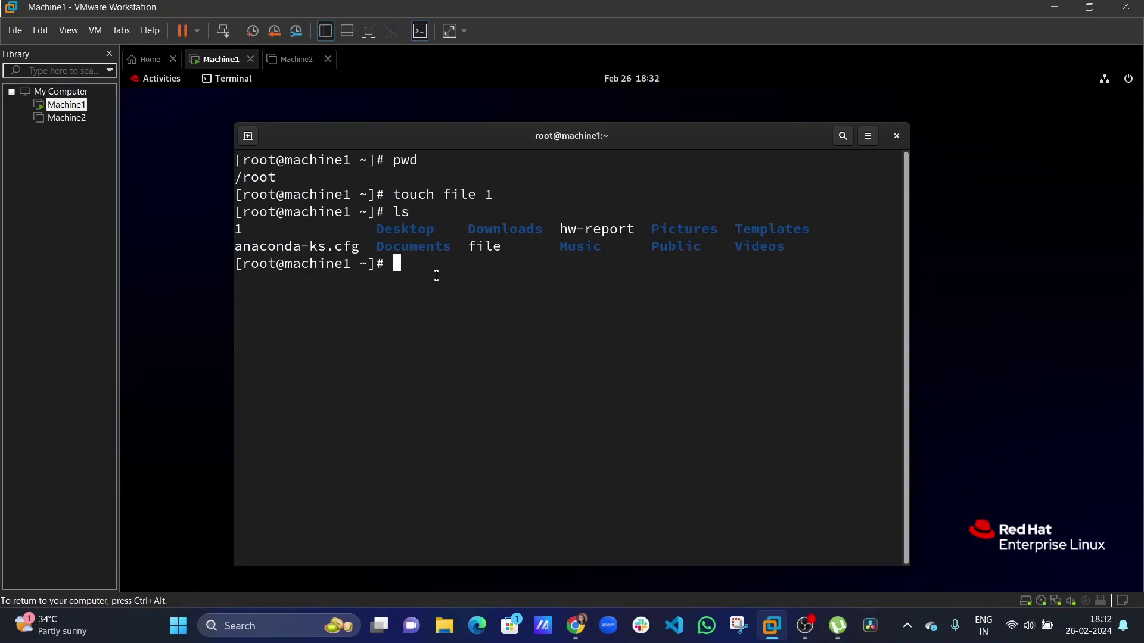
Print hw-report with cat, clear the terminal, and list root's home files again.
{"action": "type", "text": "cat h"}
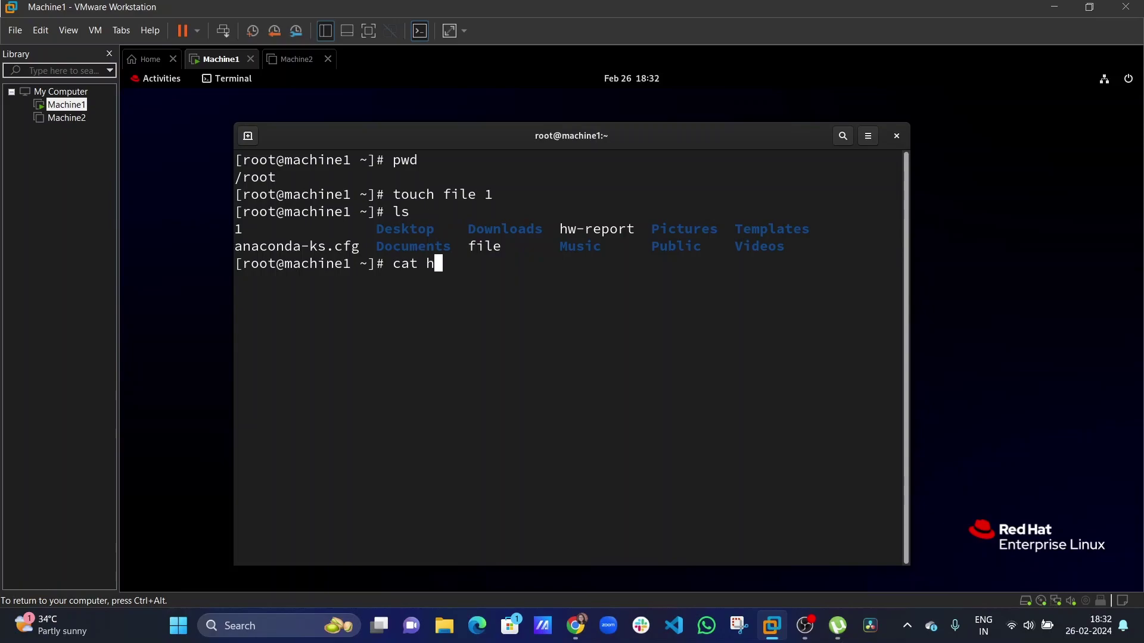
{"action": "type", "text": "w-report"}
{"action": "key", "text": "Return"}
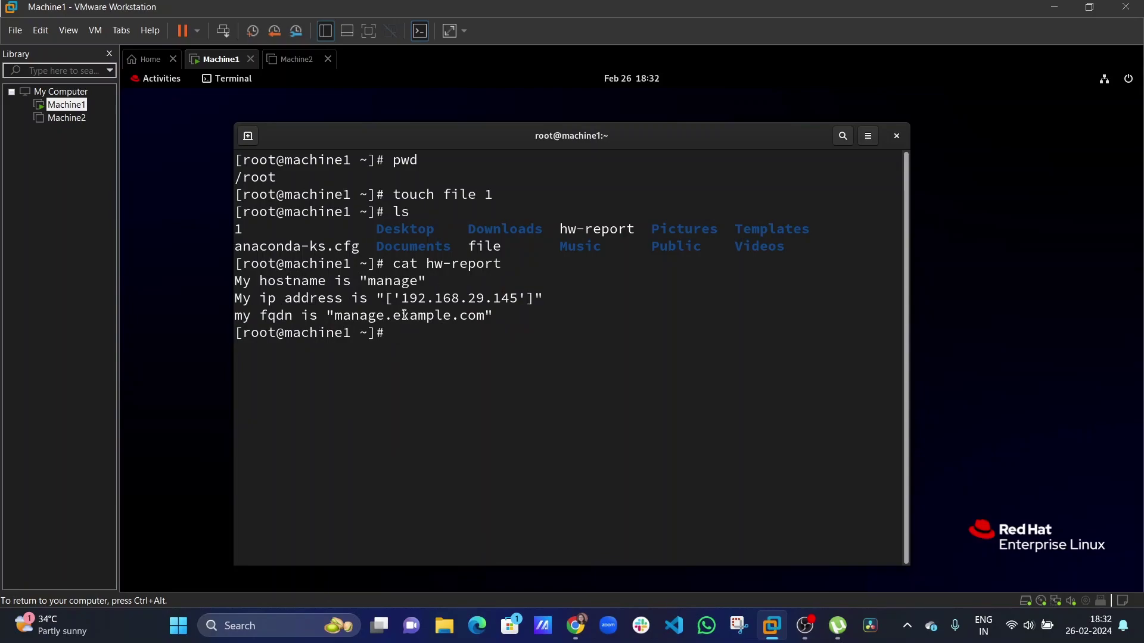
{"action": "type", "text": "clear"}
{"action": "key", "text": "Return"}
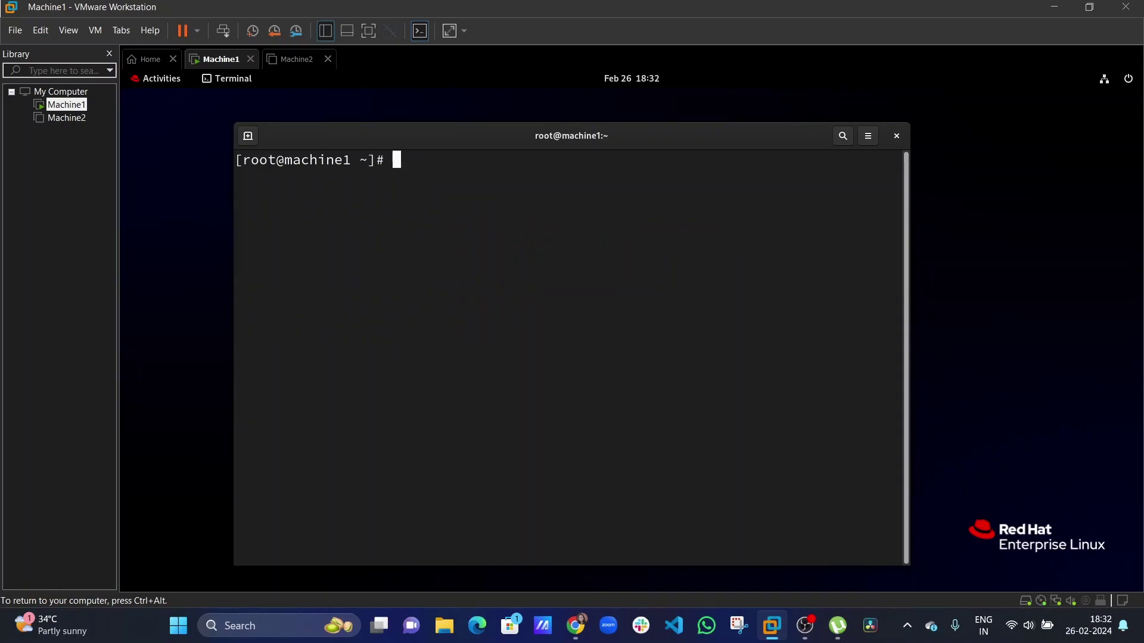
{"action": "type", "text": "ls"}
{"action": "key", "text": "Return"}
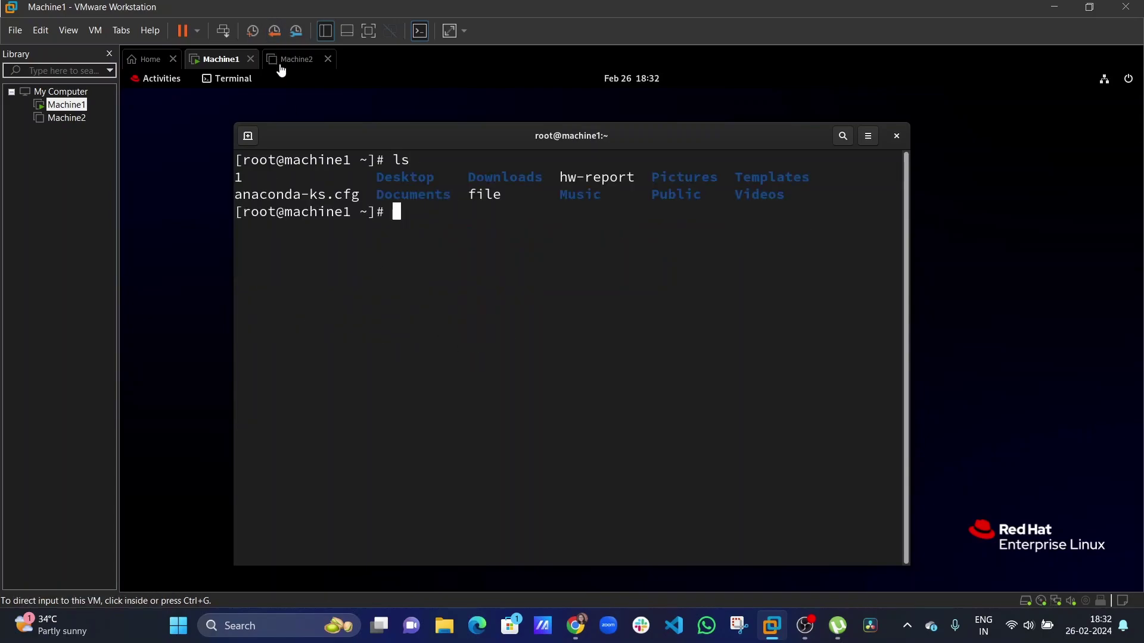
Revert Machine1 to 'fresh machine setup' again, confirming and dismissing the removable devices notice.
{"action": "left_click", "coordinate": [272, 35]}
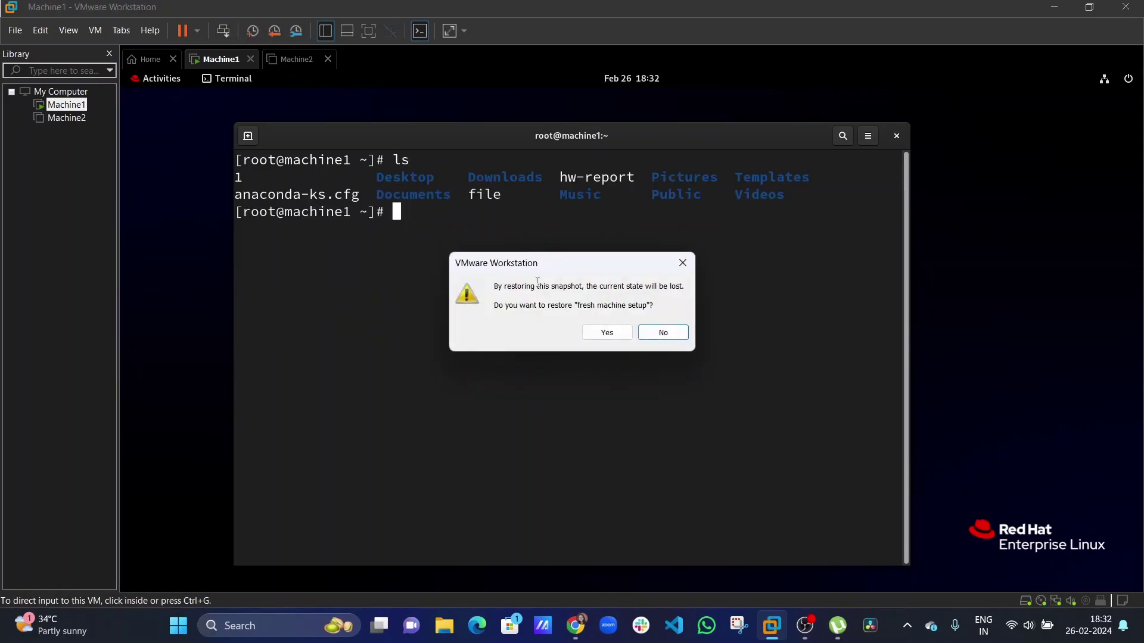
{"action": "left_click", "coordinate": [603, 333]}
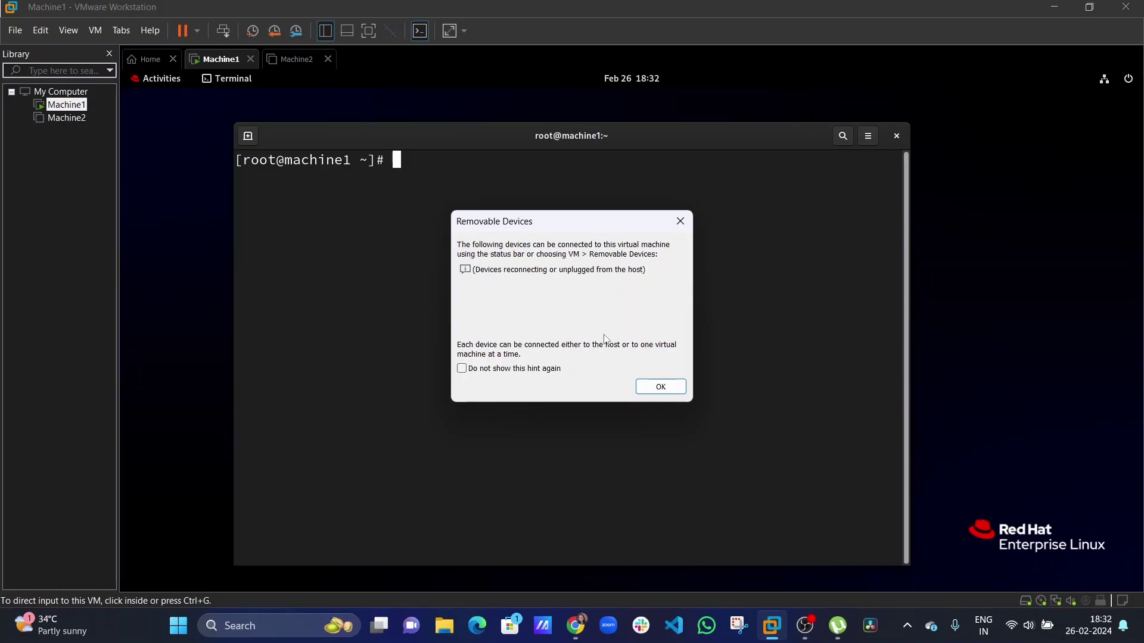
{"action": "left_click", "coordinate": [661, 388]}
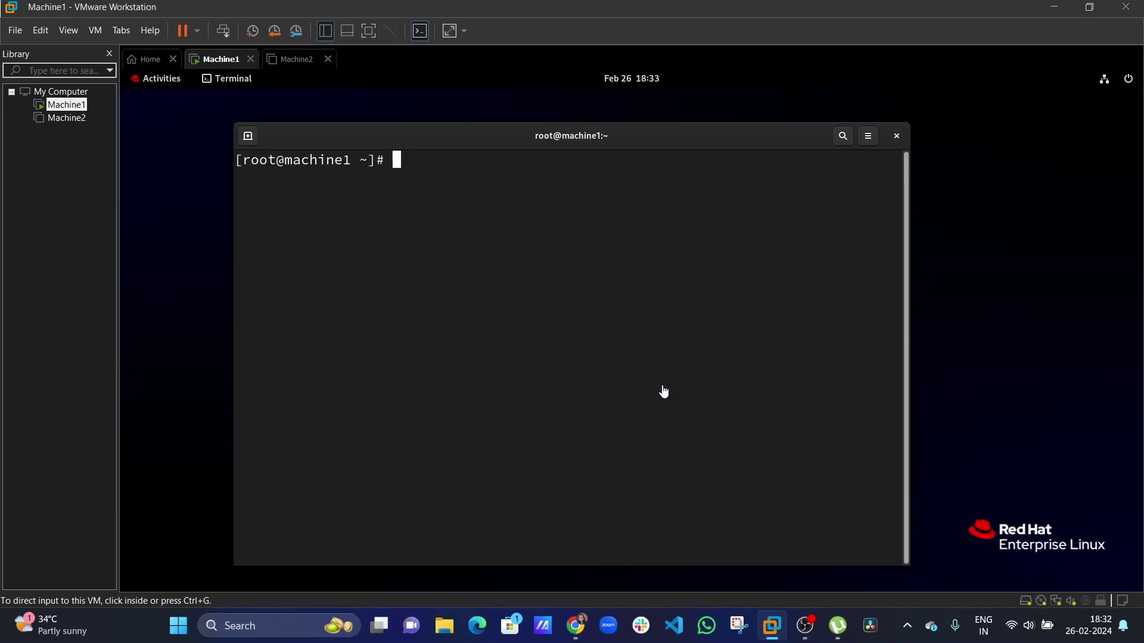
Run ls in the guest to confirm 'file' and '1' are gone.
{"action": "left_click", "coordinate": [553, 264]}
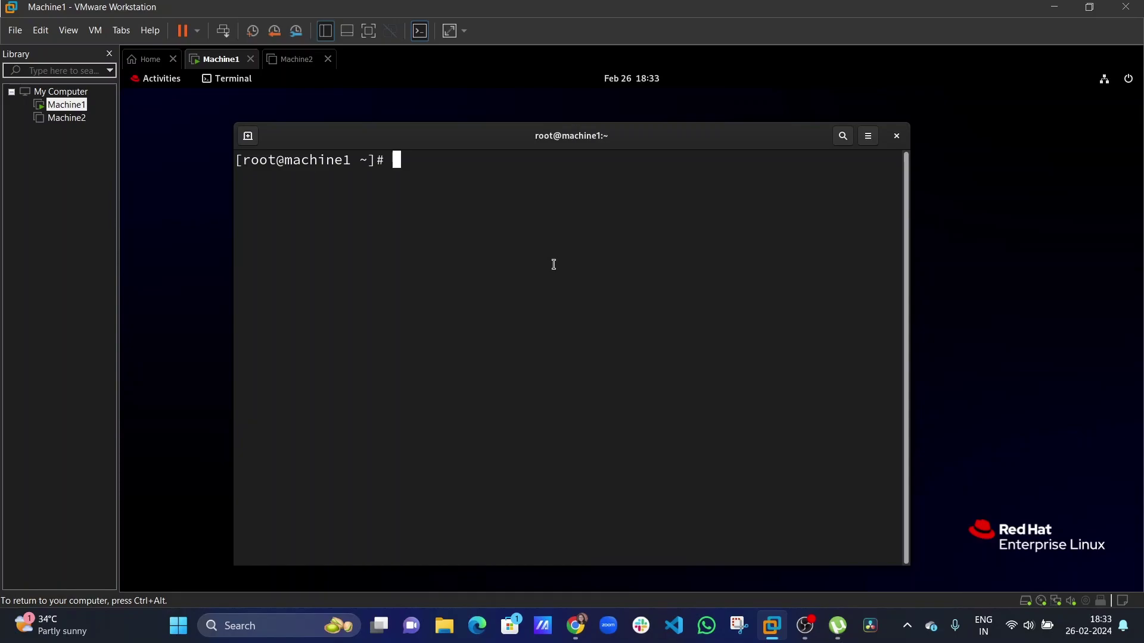
{"action": "type", "text": "ls"}
{"action": "key", "text": "Return"}
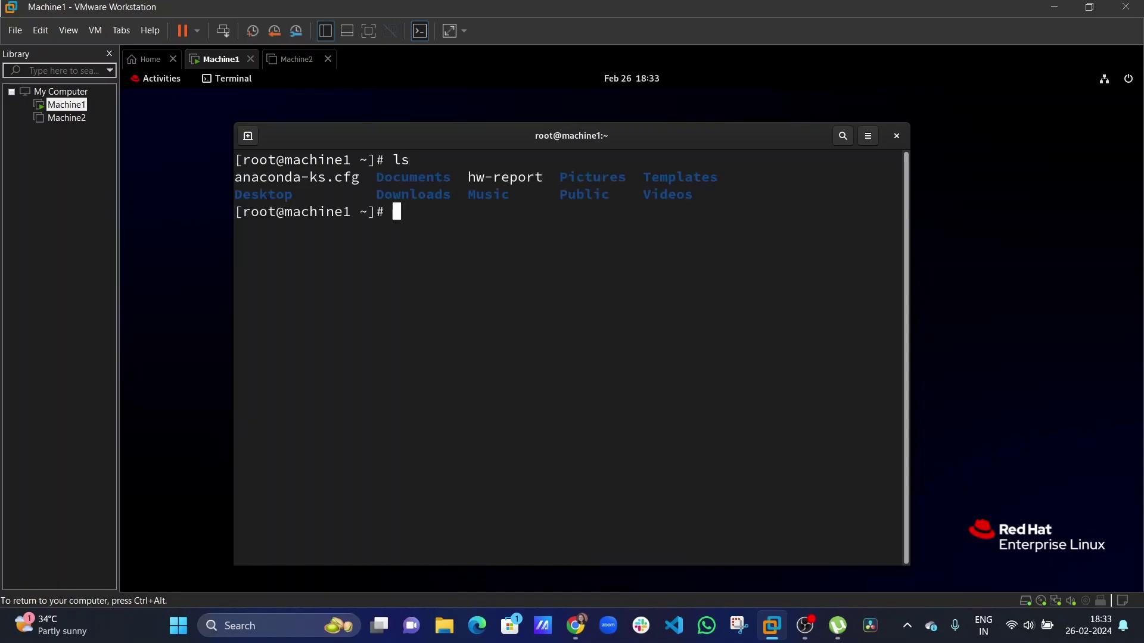